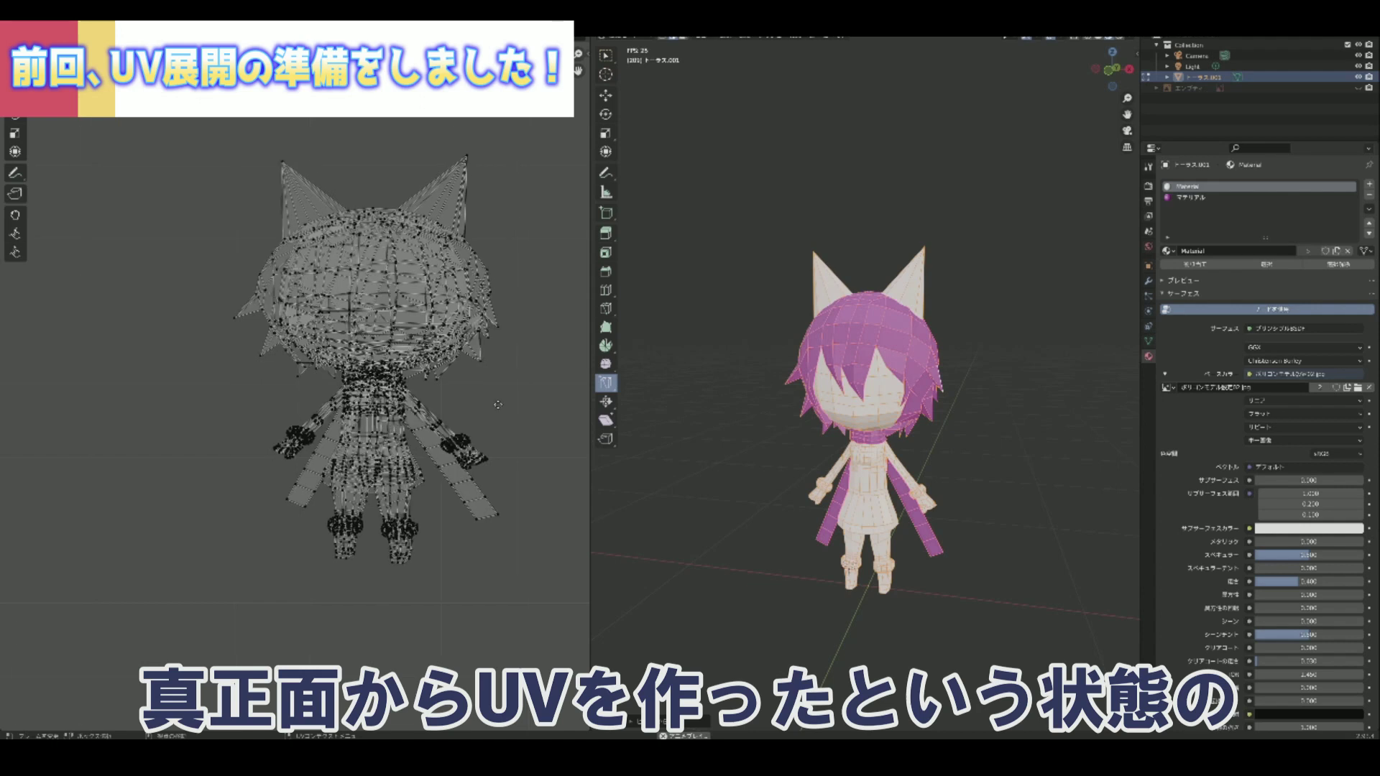
- Zoom in on the character model in the UV Editing workspace
{"action": "scroll", "coordinate": [447, 434], "scroll_direction": "up", "scroll_amount": 1}
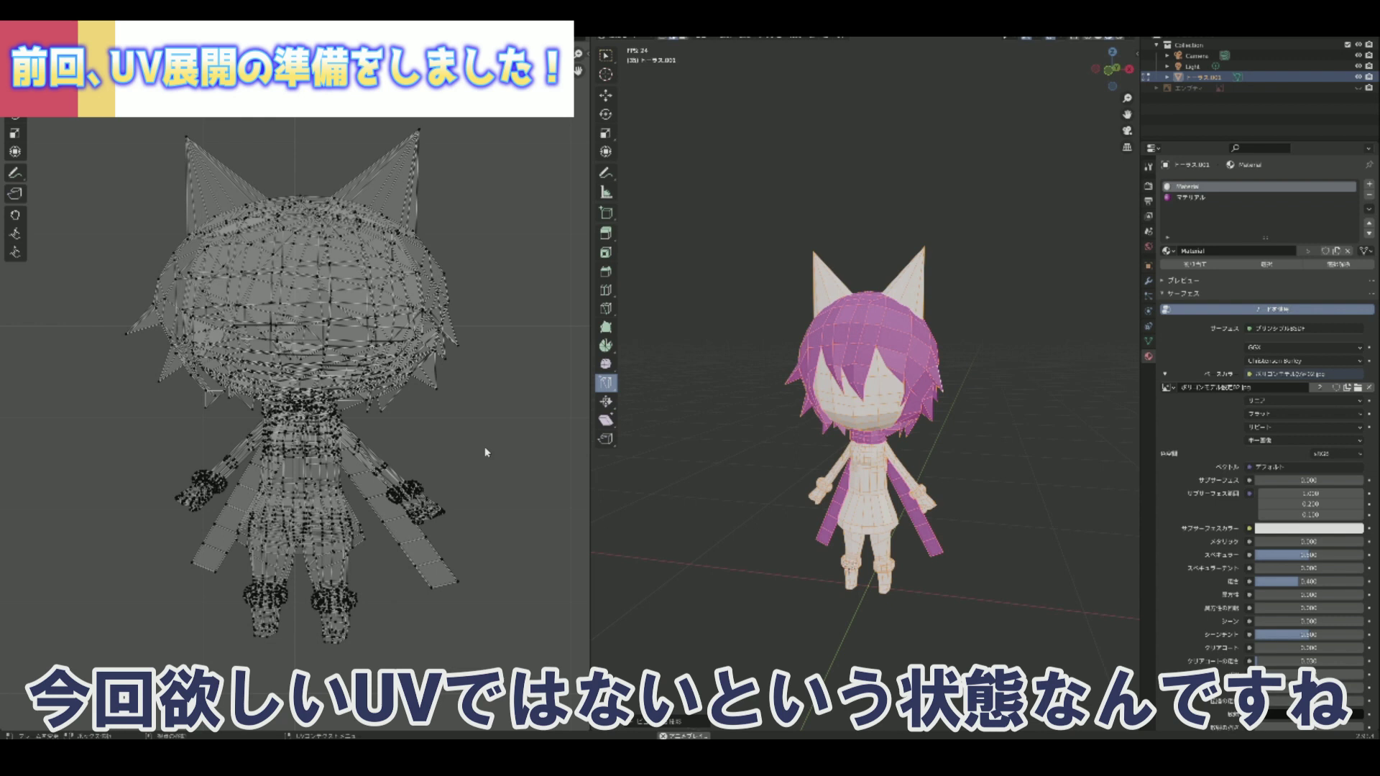
{"action": "scroll", "coordinate": [485, 451], "scroll_direction": "up", "scroll_amount": 2}
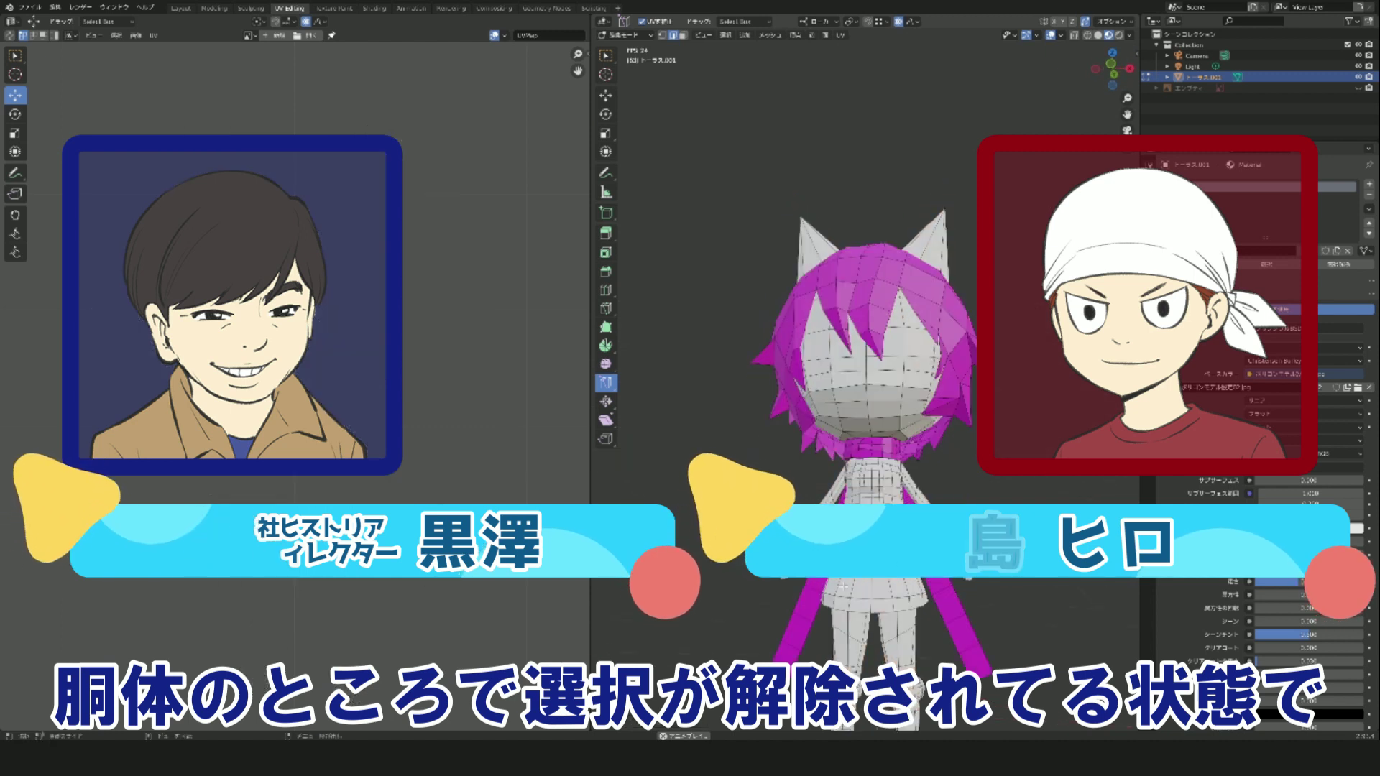
- Select the linked torso mesh to show its UVs, inspect the model, then deselect all
{"action": "key", "text": "l"}
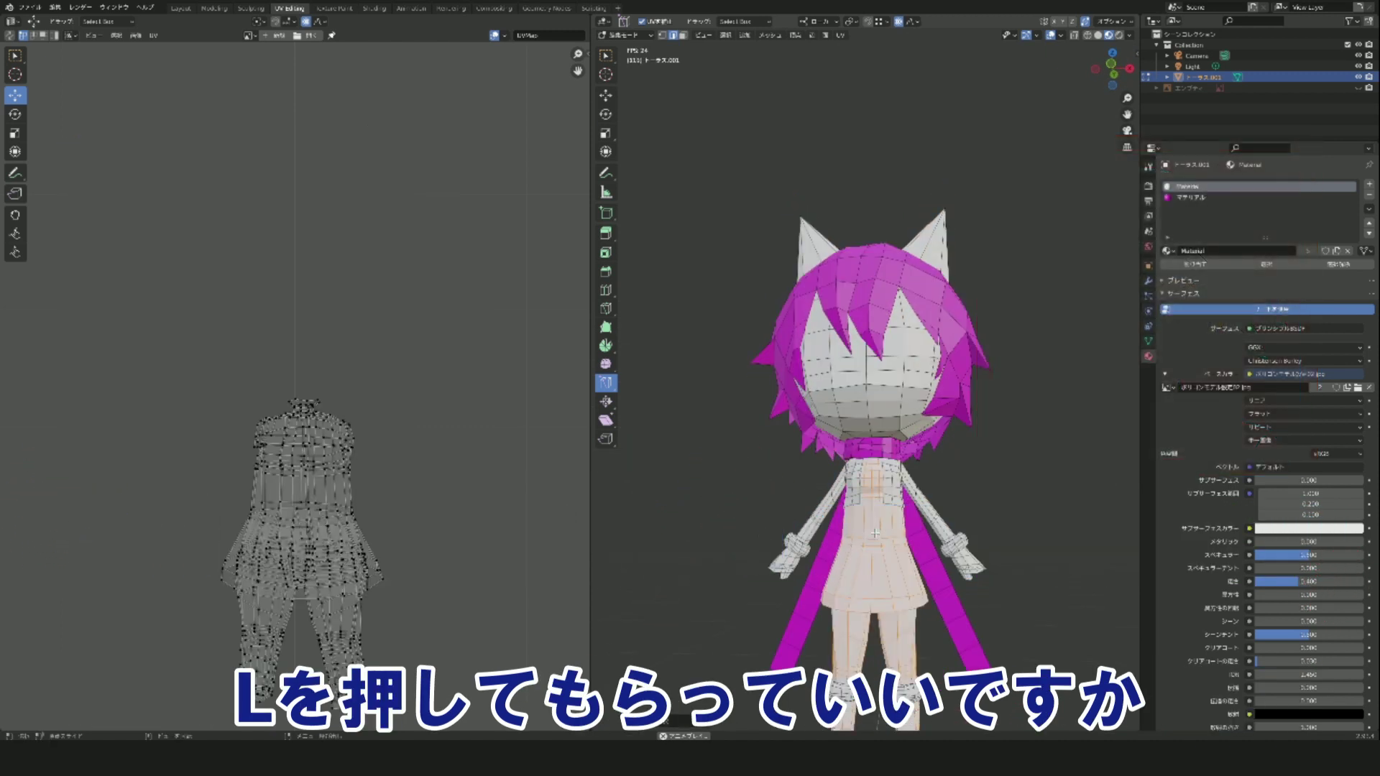
{"action": "mouse_move", "coordinate": [875, 533]}
{"action": "middle_mouse_down"}
{"action": "mouse_move", "coordinate": [776, 516]}
{"action": "mouse_move", "coordinate": [902, 606]}
{"action": "mouse_move", "coordinate": [900, 589]}
{"action": "middle_mouse_up"}
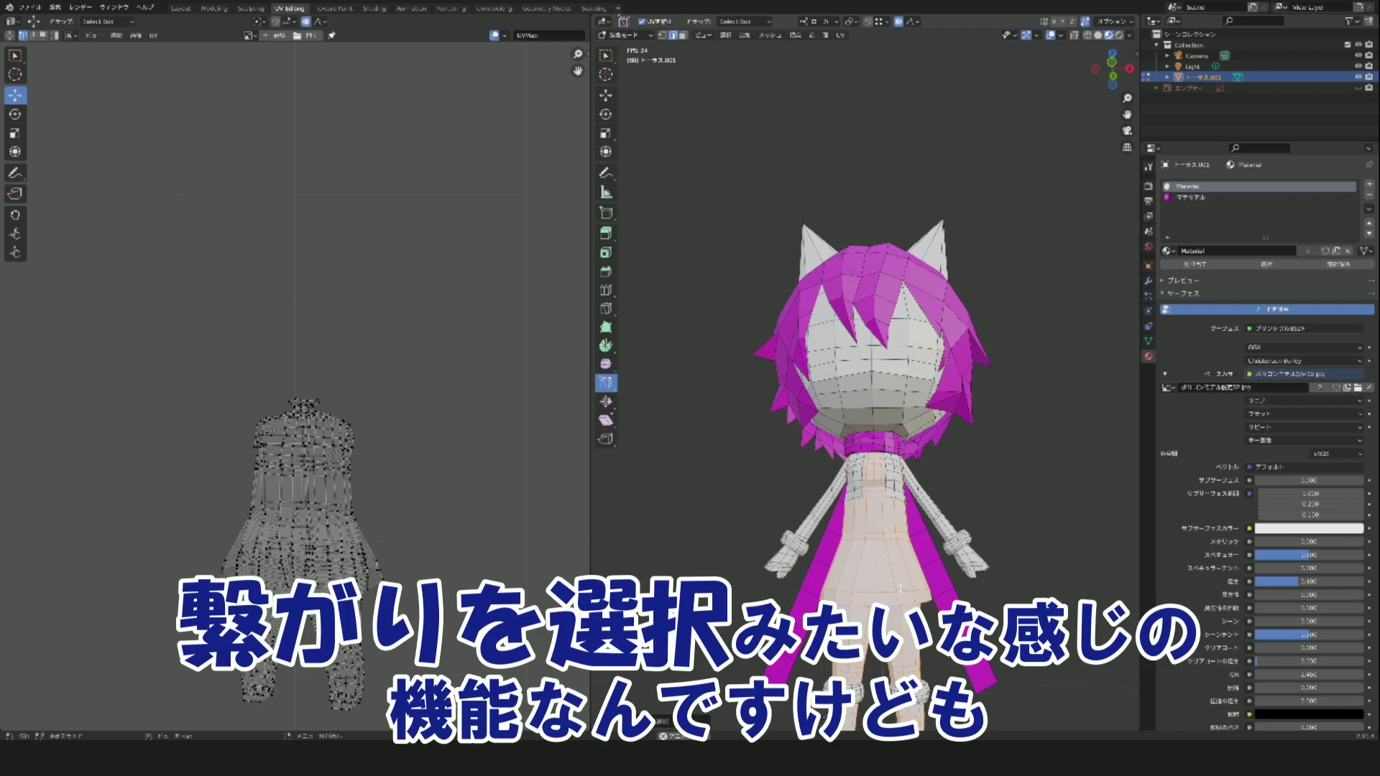
{"action": "middle_click_drag", "start_coordinate": [900, 588], "coordinate": [867, 590]}
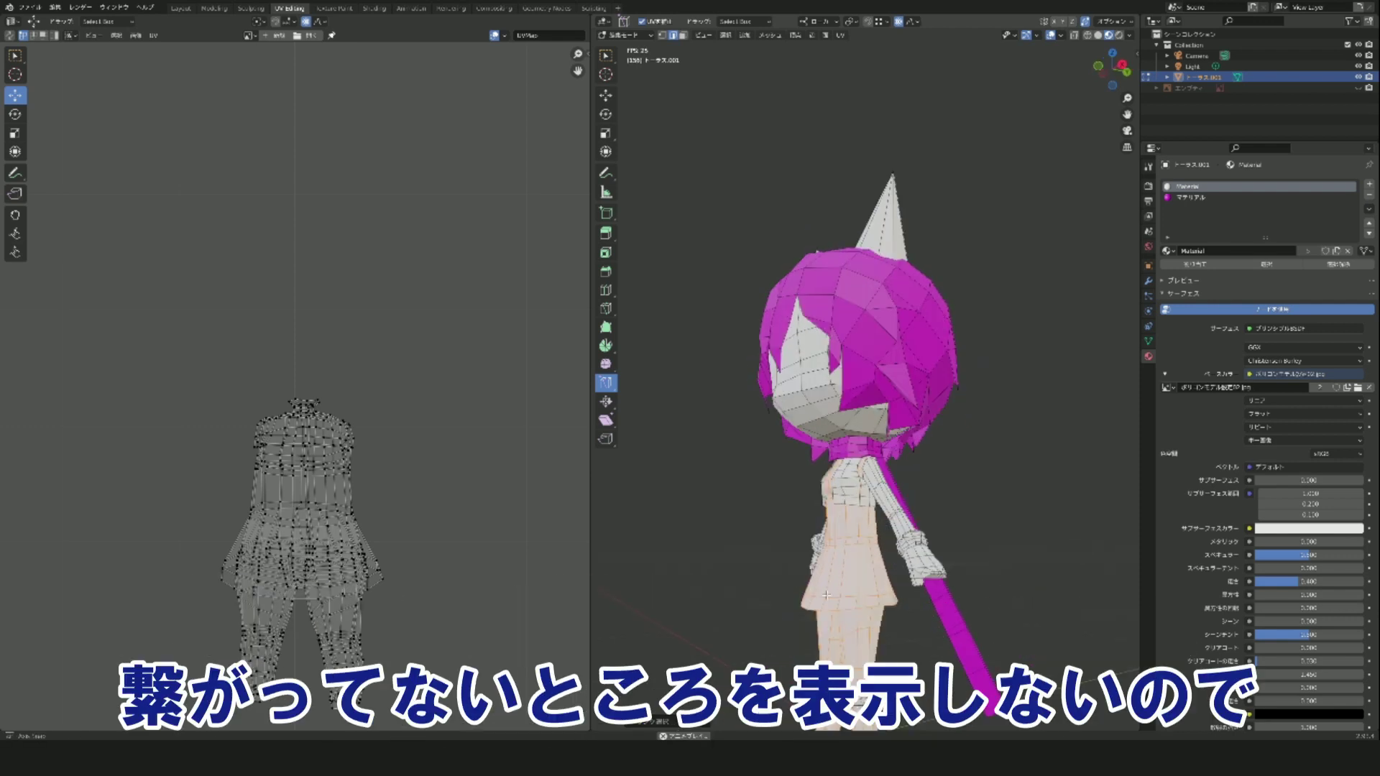
{"action": "scroll", "coordinate": [868, 589], "scroll_direction": "down", "scroll_amount": 3}
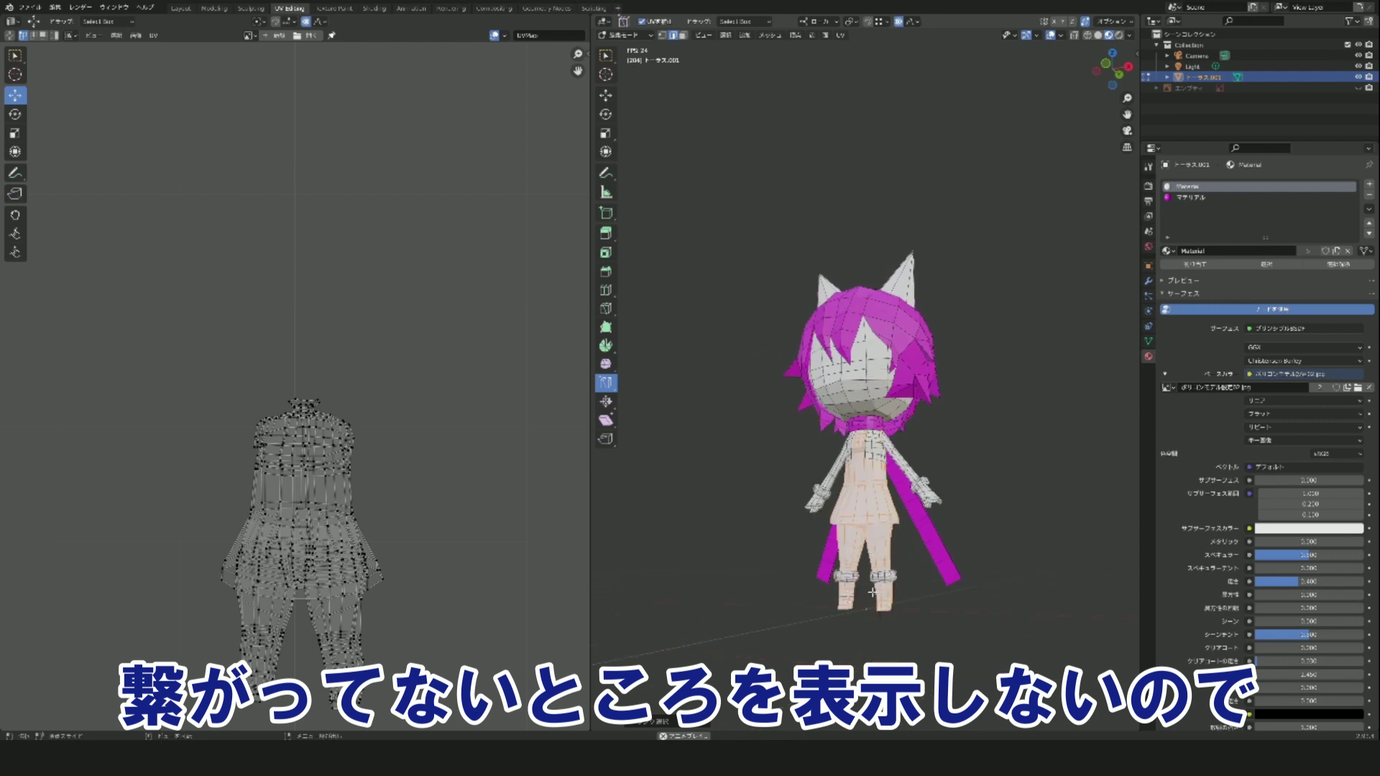
{"action": "middle_click_drag", "start_coordinate": [867, 589], "coordinate": [898, 591]}
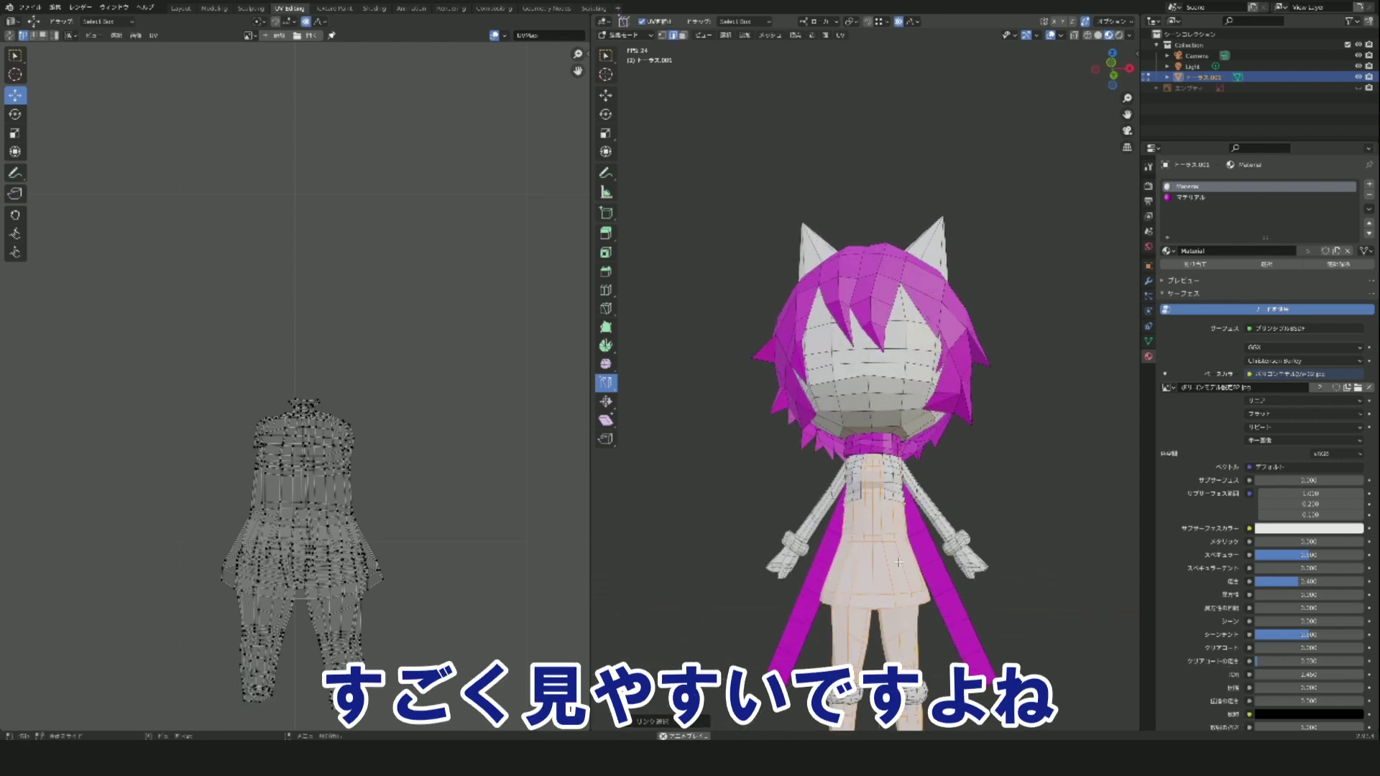
{"action": "scroll", "coordinate": [919, 569], "scroll_direction": "up", "scroll_amount": 2}
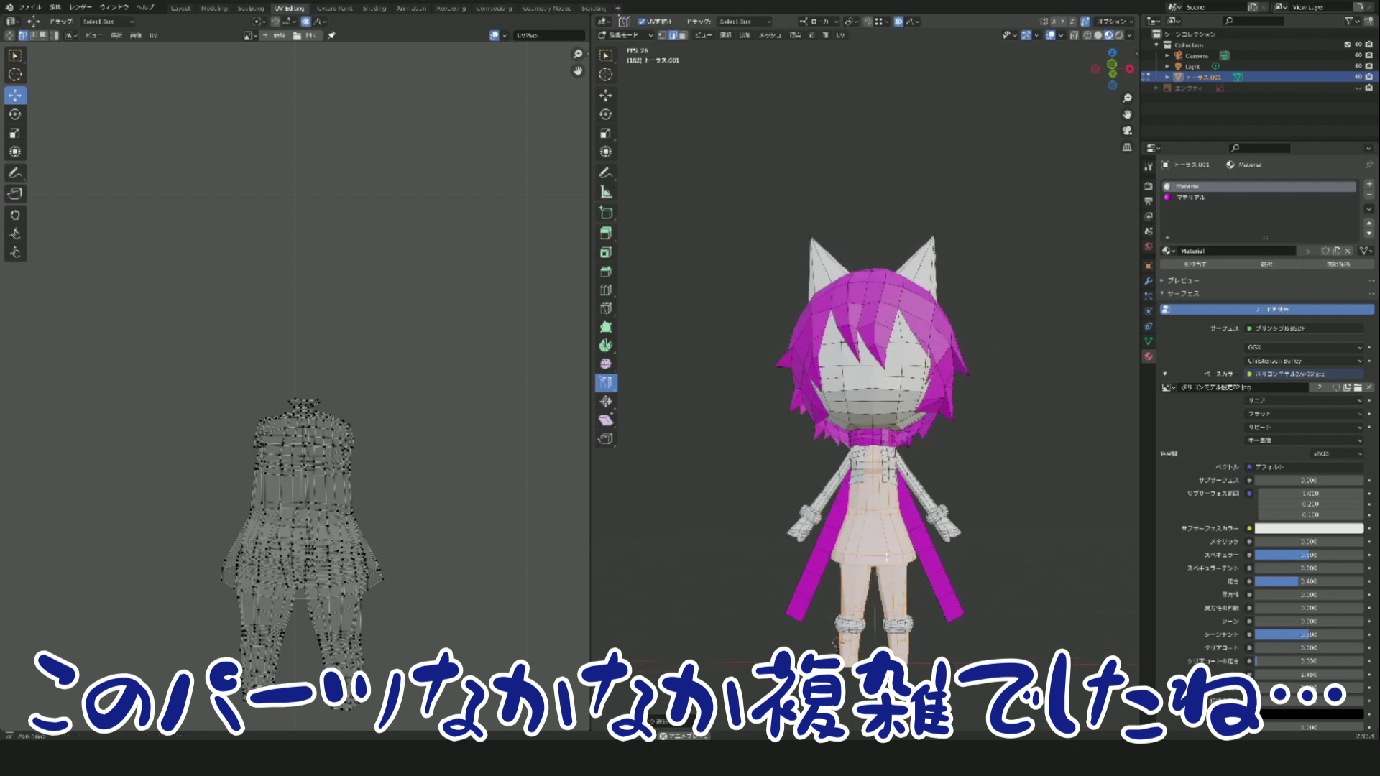
{"action": "key", "text": "alt+a"}
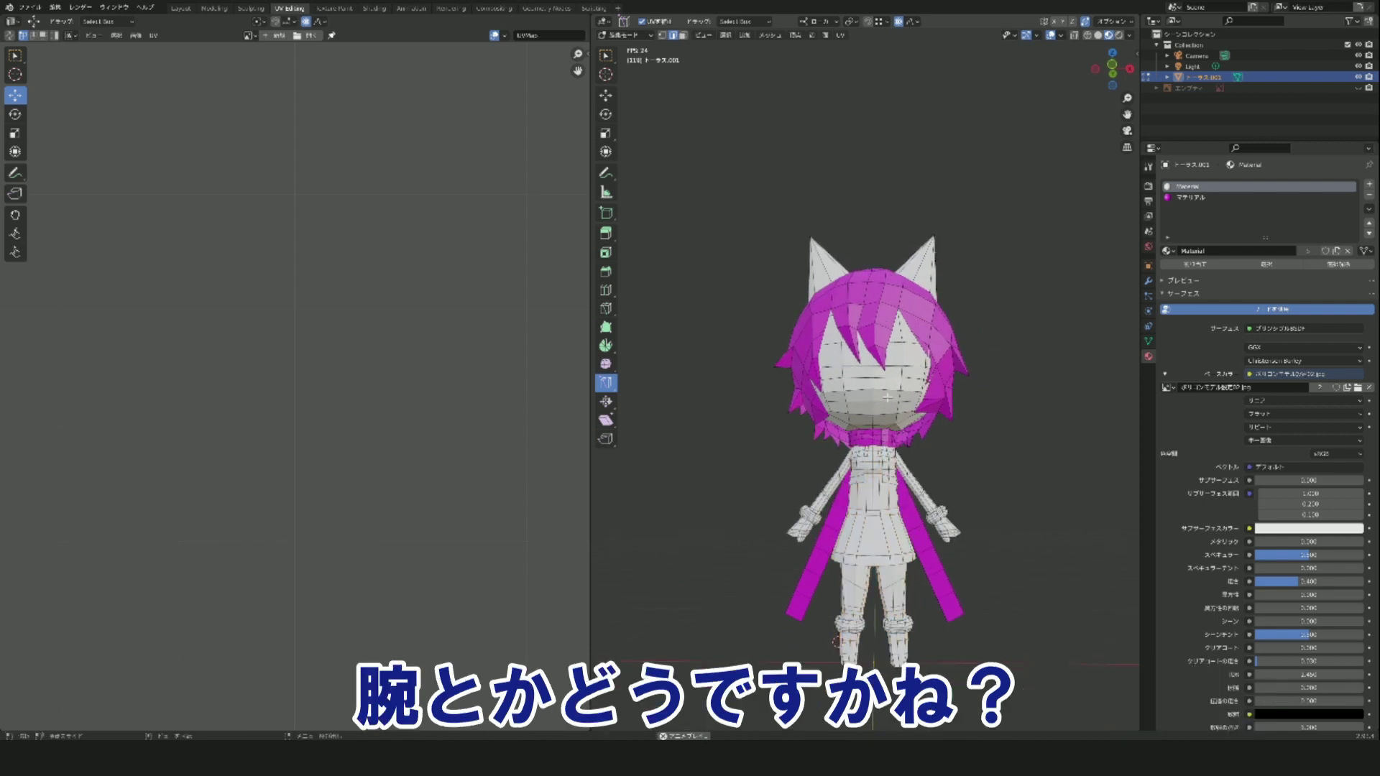
{"action": "key", "text": "l"}
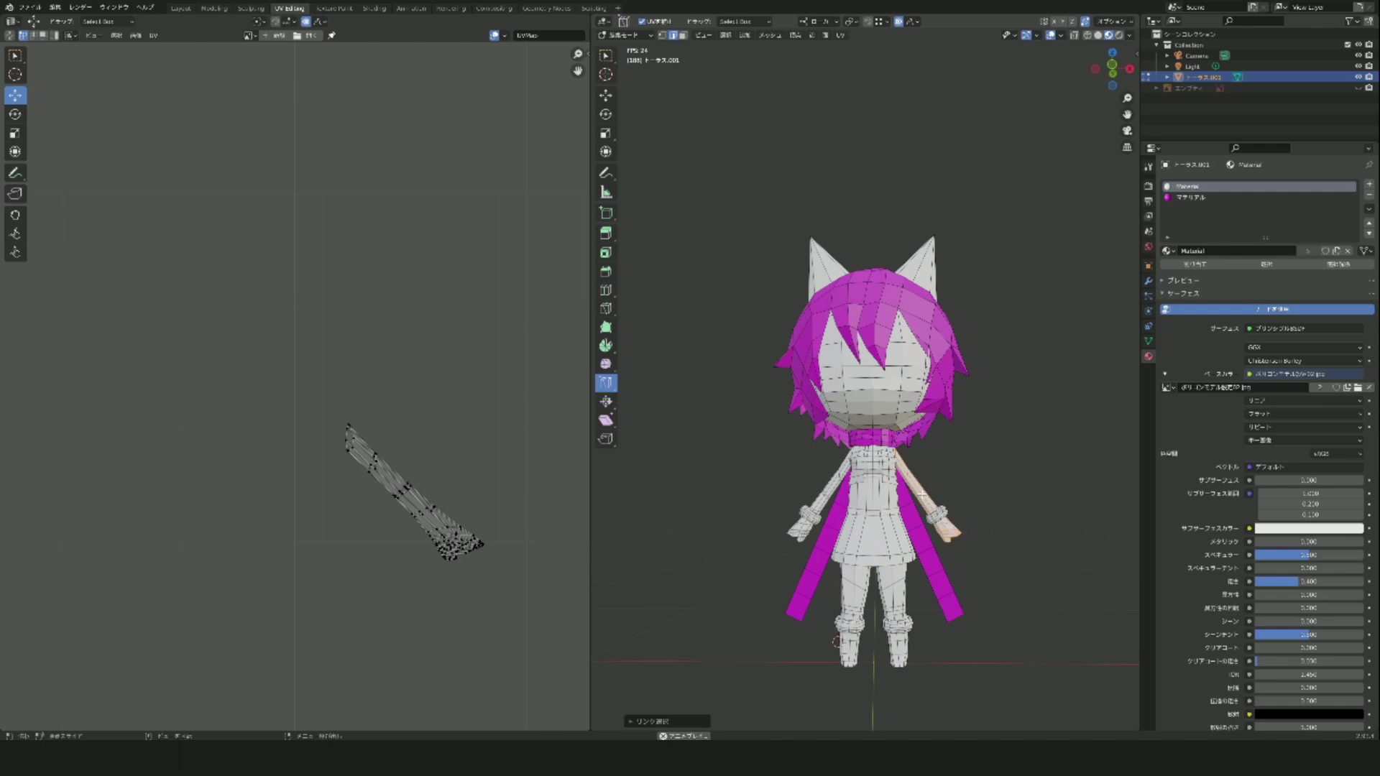
{"action": "mouse_move", "coordinate": [970, 485]}
{"action": "middle_mouse_down"}
{"action": "mouse_move", "coordinate": [897, 503]}
{"action": "mouse_move", "coordinate": [937, 472]}
{"action": "mouse_move", "coordinate": [973, 487]}
{"action": "middle_mouse_up"}
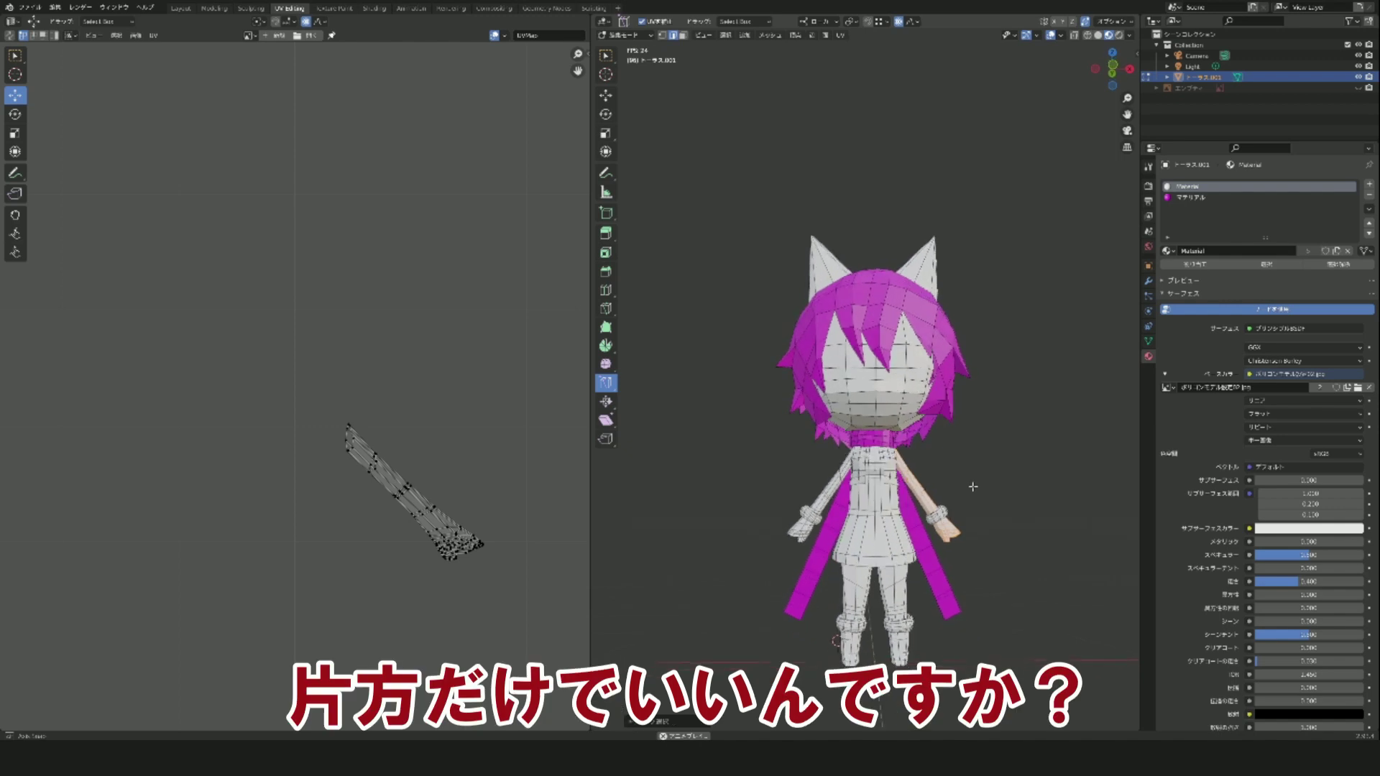
{"action": "key", "text": "ctrl+l"}
{"action": "middle_click_drag", "start_coordinate": [972, 488], "coordinate": [930, 492]}
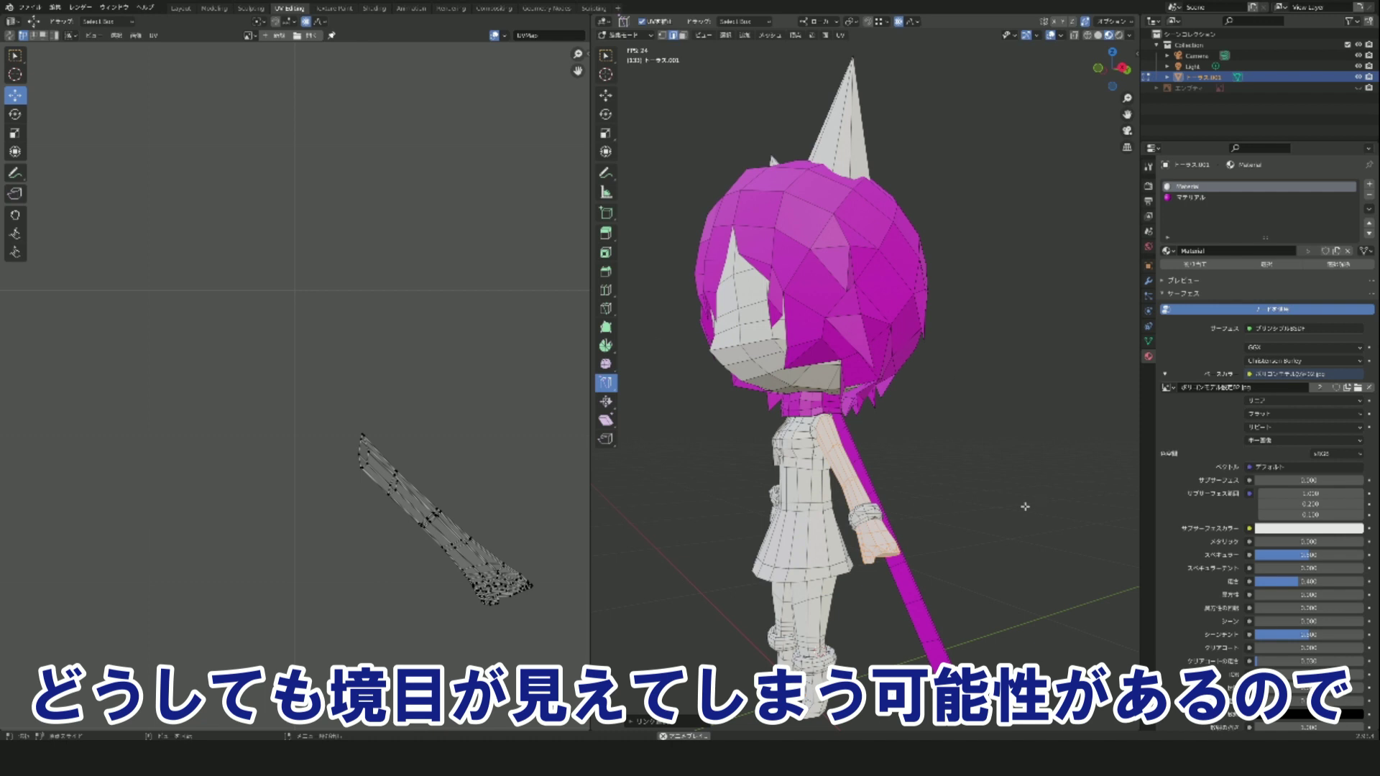
{"action": "mouse_move", "coordinate": [1026, 502]}
{"action": "middle_mouse_down"}
{"action": "mouse_move", "coordinate": [1110, 471]}
{"action": "mouse_move", "coordinate": [964, 488]}
{"action": "mouse_move", "coordinate": [887, 393]}
{"action": "middle_mouse_up"}
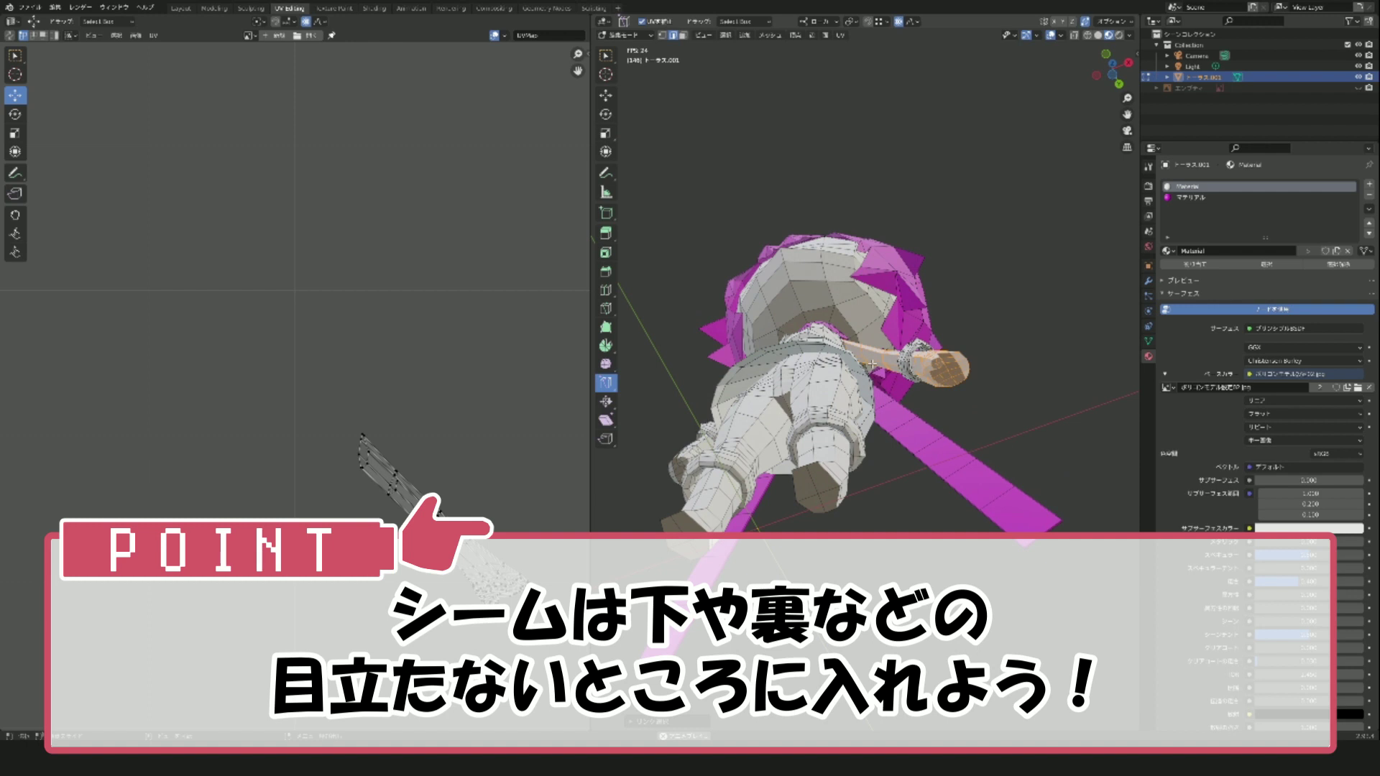
{"action": "middle_click_drag", "start_coordinate": [951, 419], "coordinate": [911, 454]}
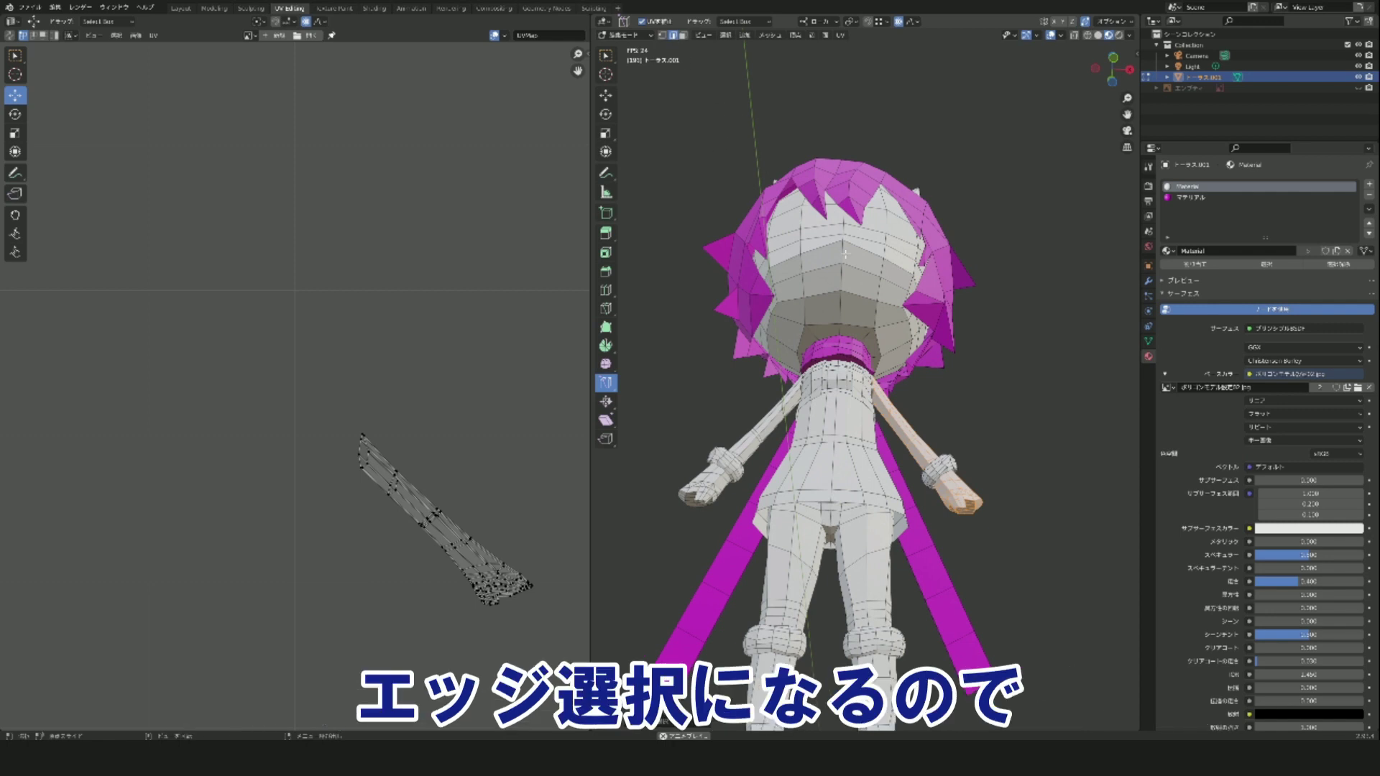
- Zoom in under the arm and mark its underside edge loop as a seam
{"action": "middle_click_drag", "start_coordinate": [1056, 577], "coordinate": [1001, 515]}
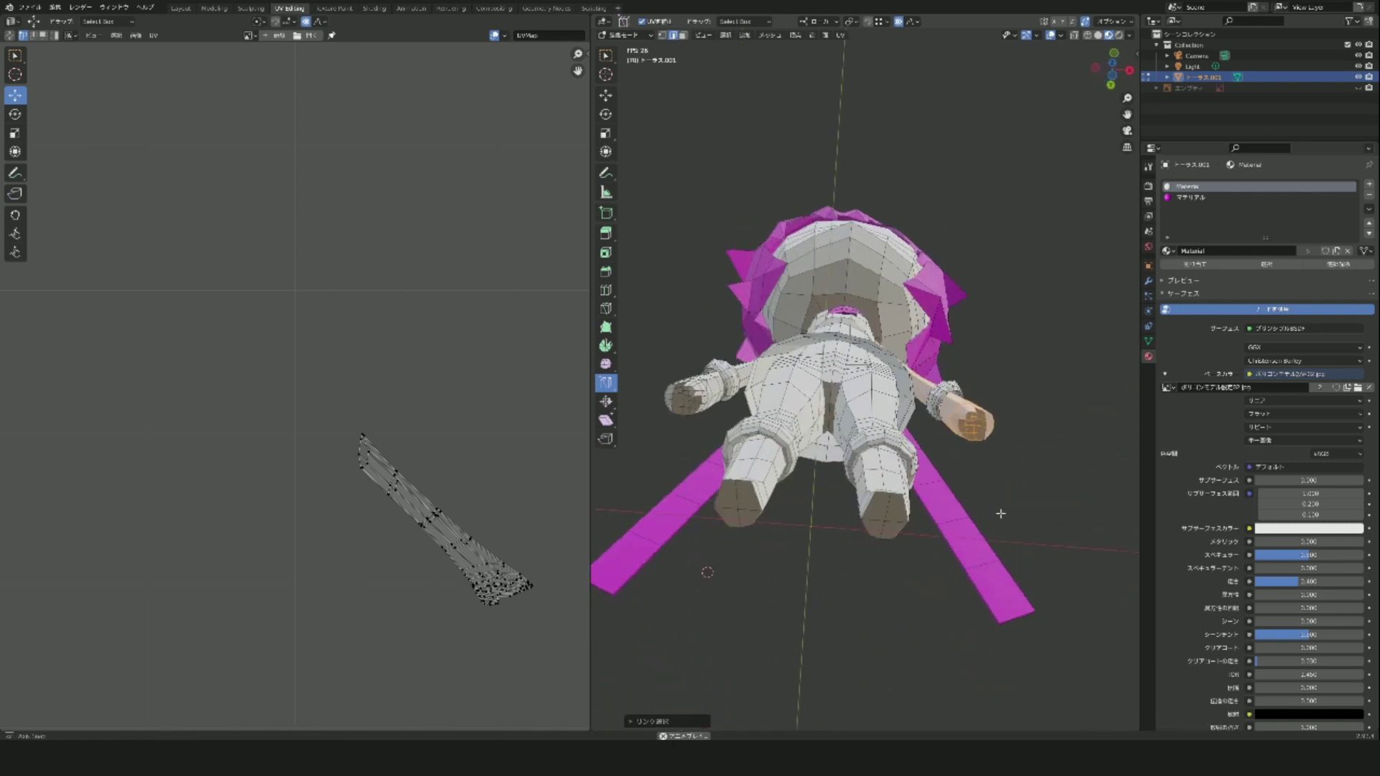
{"action": "scroll", "coordinate": [1002, 514], "scroll_direction": "up", "scroll_amount": 5}
{"action": "scroll", "coordinate": [932, 457], "scroll_direction": "up", "scroll_amount": 2}
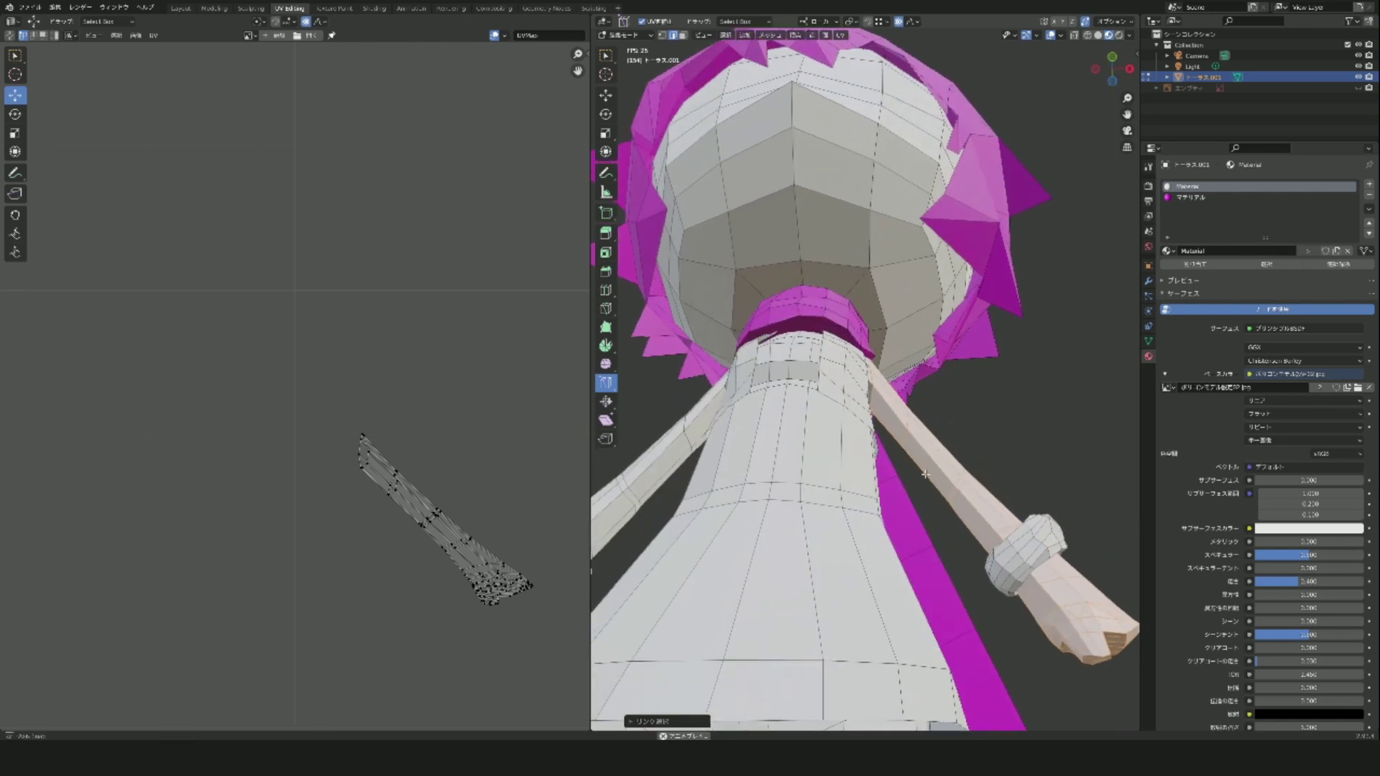
{"action": "scroll", "coordinate": [929, 472], "scroll_direction": "up", "scroll_amount": 2}
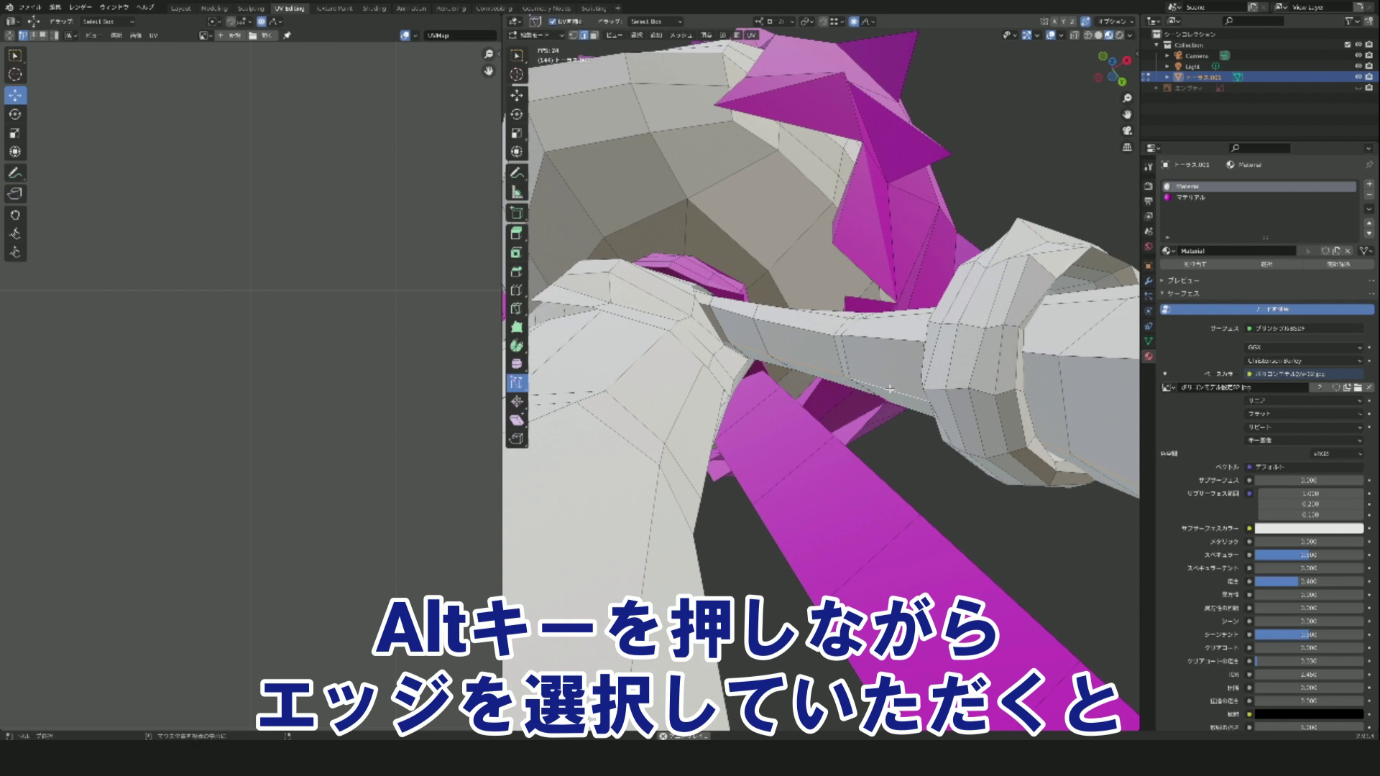
{"action": "middle_click_drag", "start_coordinate": [865, 437], "coordinate": [858, 410]}
{"action": "scroll", "coordinate": [859, 432], "scroll_direction": "up", "scroll_amount": 3}
{"action": "scroll", "coordinate": [882, 426], "scroll_direction": "down", "scroll_amount": 3}
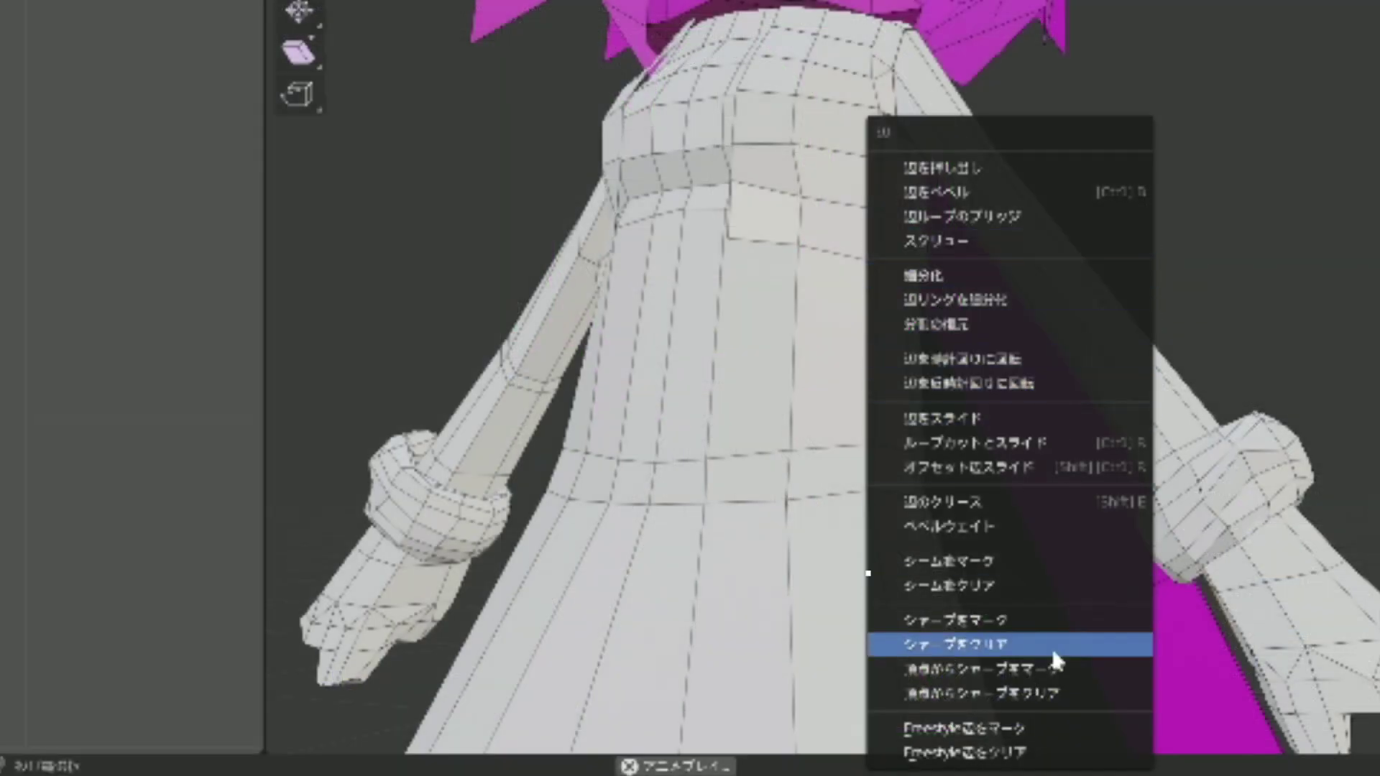
{"action": "left_click", "coordinate": [1046, 568]}
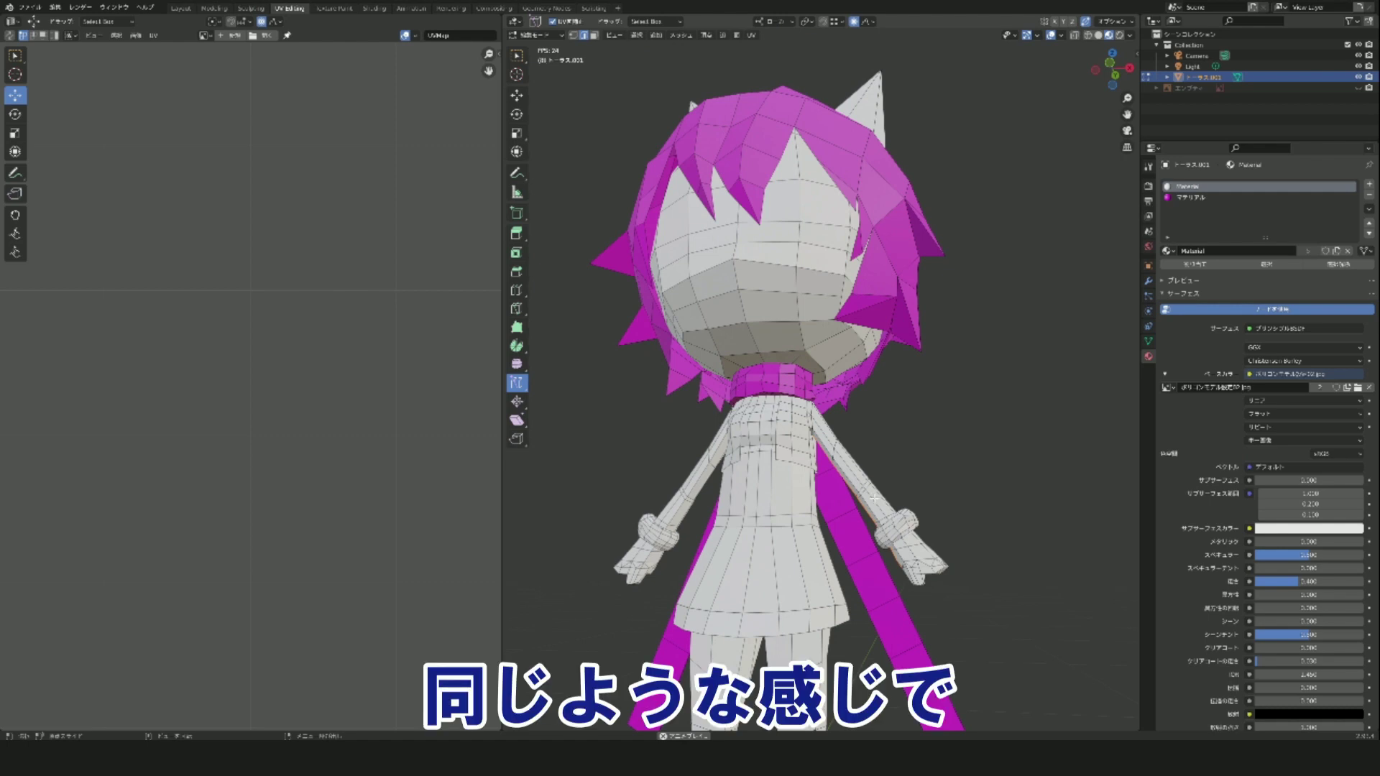
- Select the seamed arm with L, unwrap it, and centre its flat UV island
{"action": "key", "text": "l"}
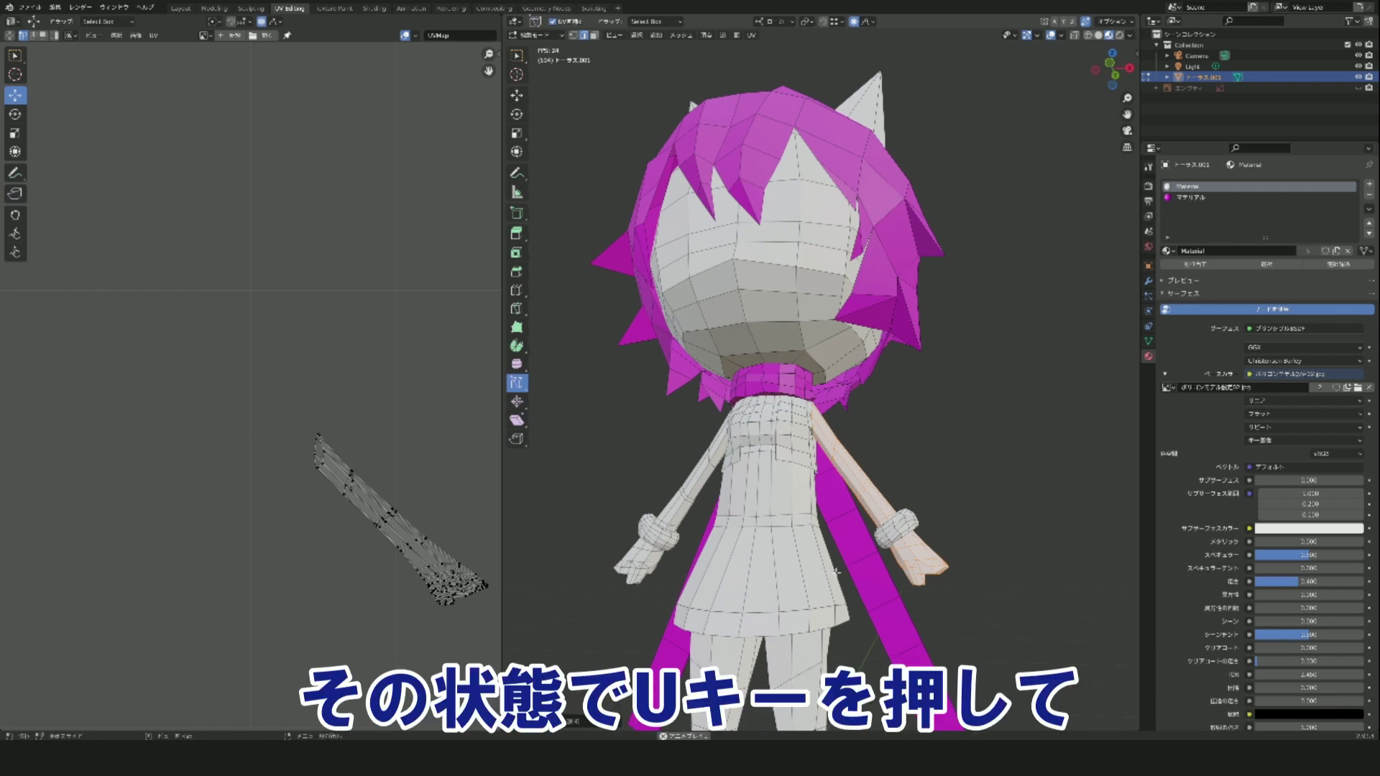
{"action": "key", "text": "u"}
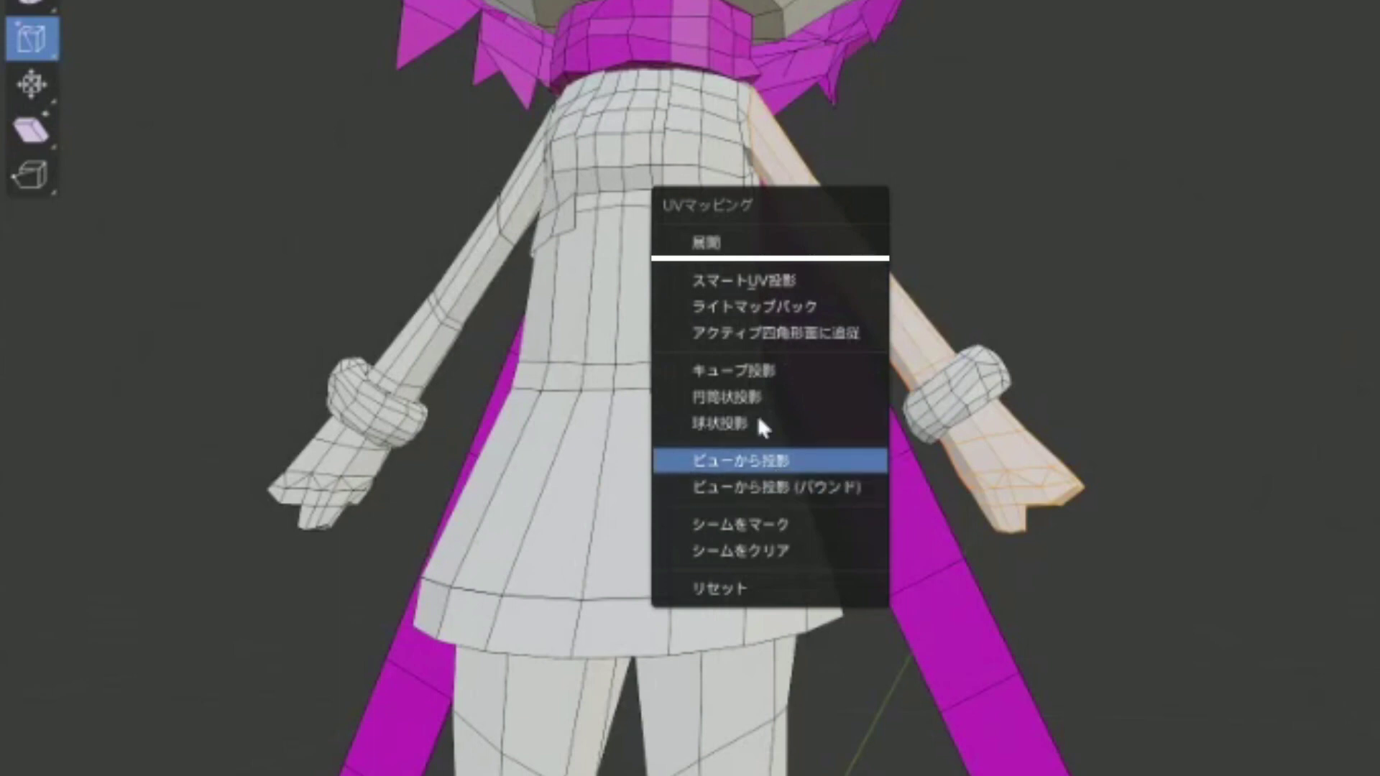
{"action": "left_click", "coordinate": [731, 244]}
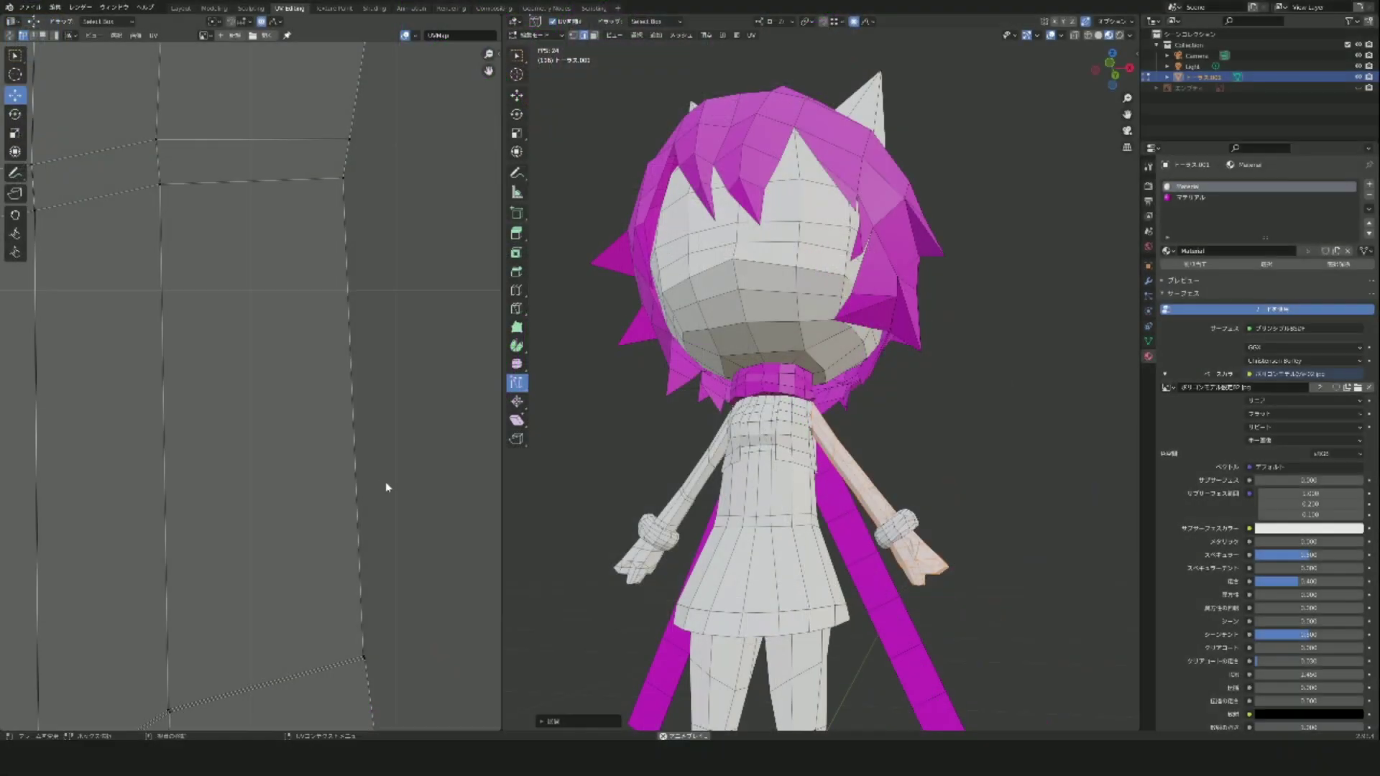
{"action": "scroll", "coordinate": [349, 444], "scroll_direction": "up", "scroll_amount": 2}
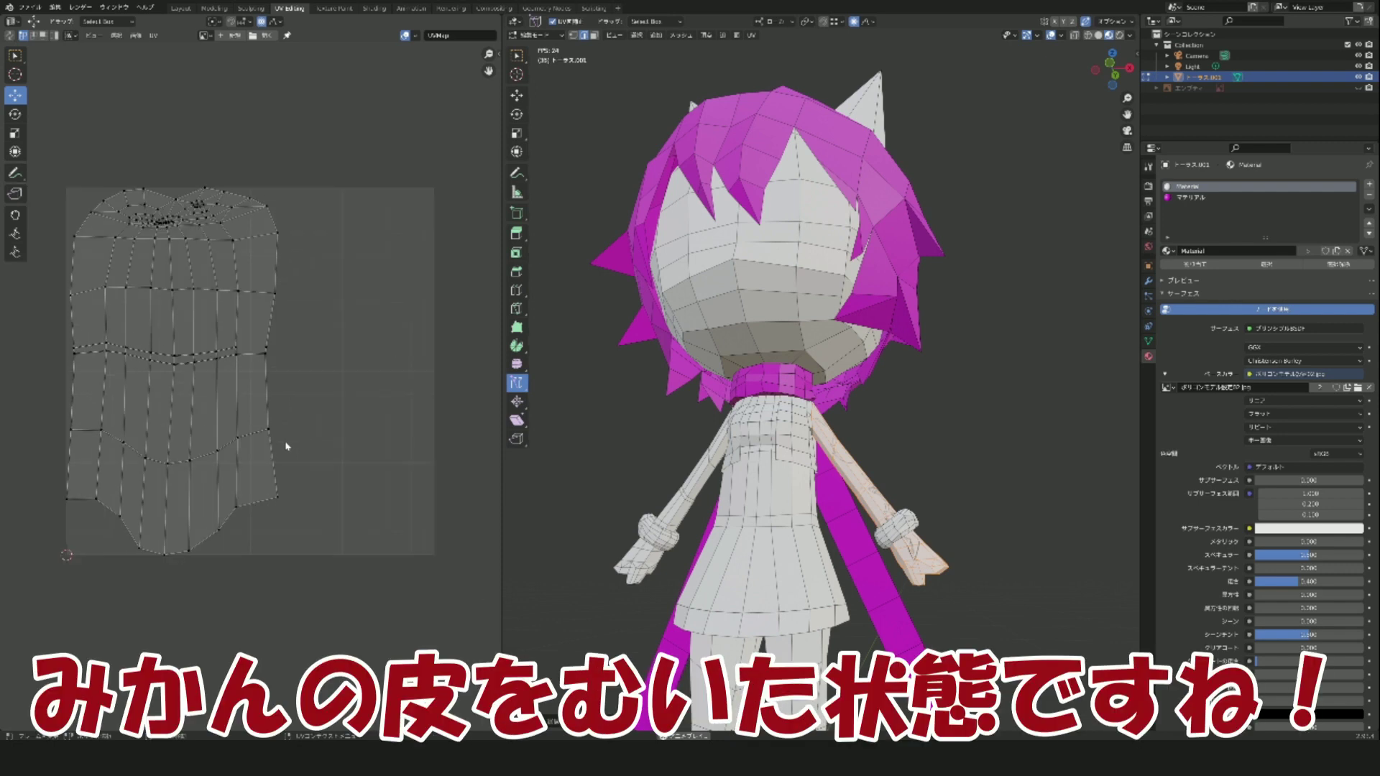
{"action": "middle_click_drag", "start_coordinate": [285, 444], "coordinate": [310, 456]}
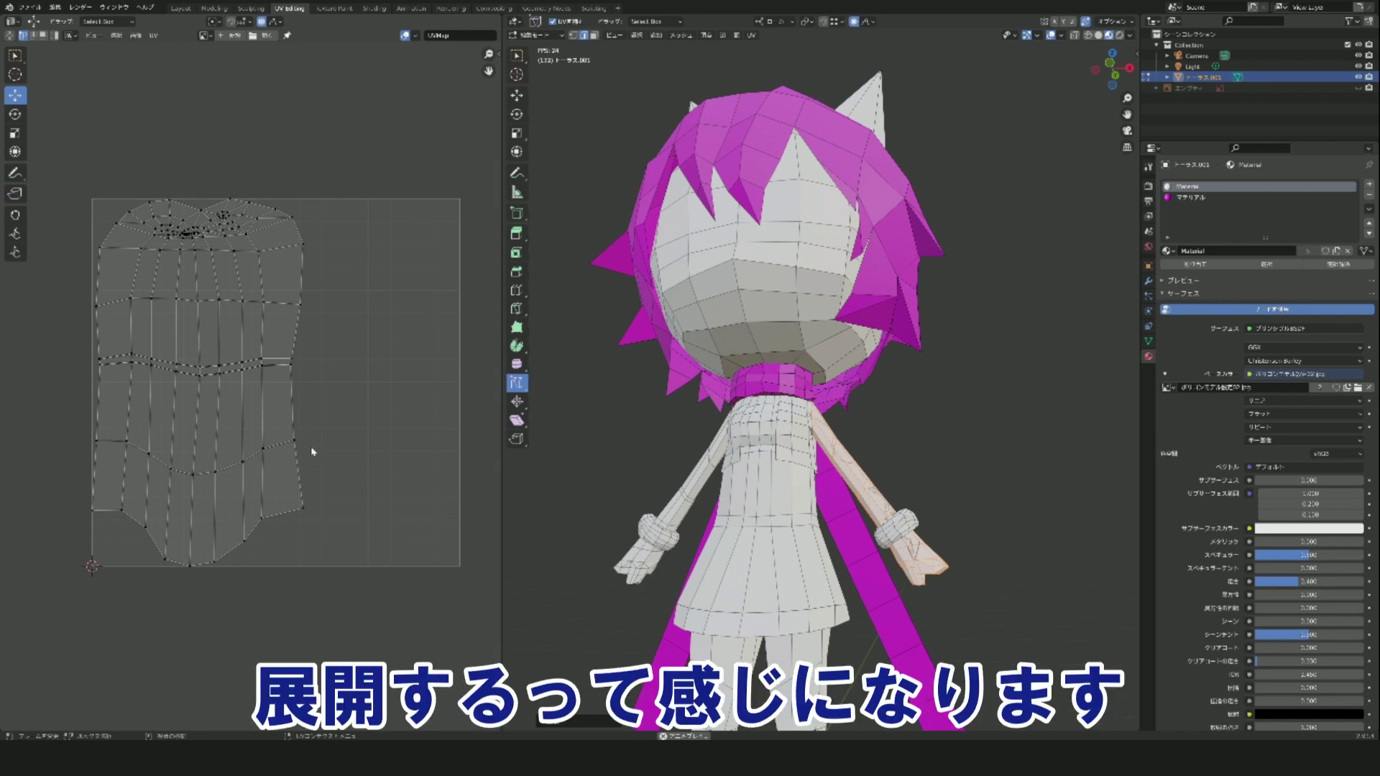
{"action": "key", "text": "KP_3"}
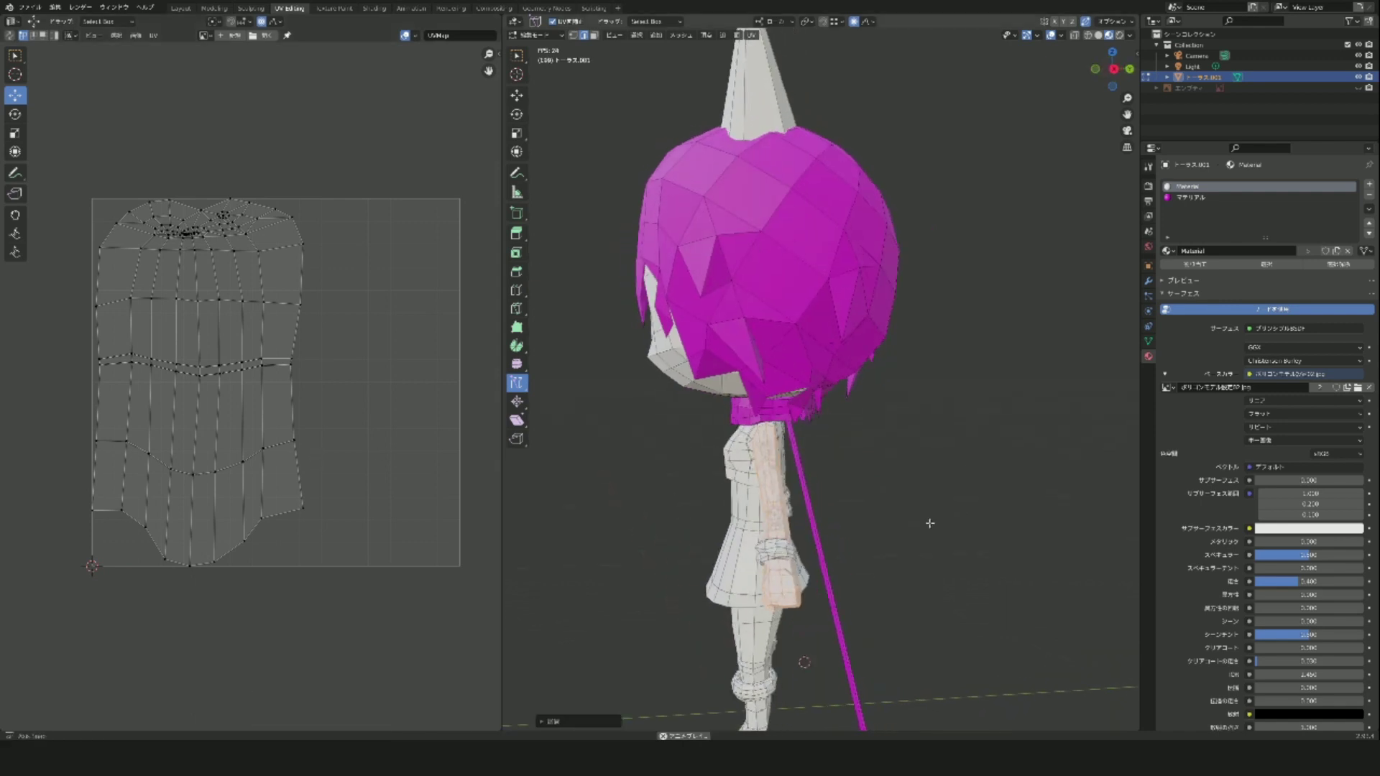
{"action": "scroll", "coordinate": [857, 530], "scroll_direction": "up", "scroll_amount": 3}
{"action": "scroll", "coordinate": [842, 579], "scroll_direction": "up", "scroll_amount": 3}
{"action": "middle_click_drag", "start_coordinate": [842, 579], "coordinate": [873, 546]}
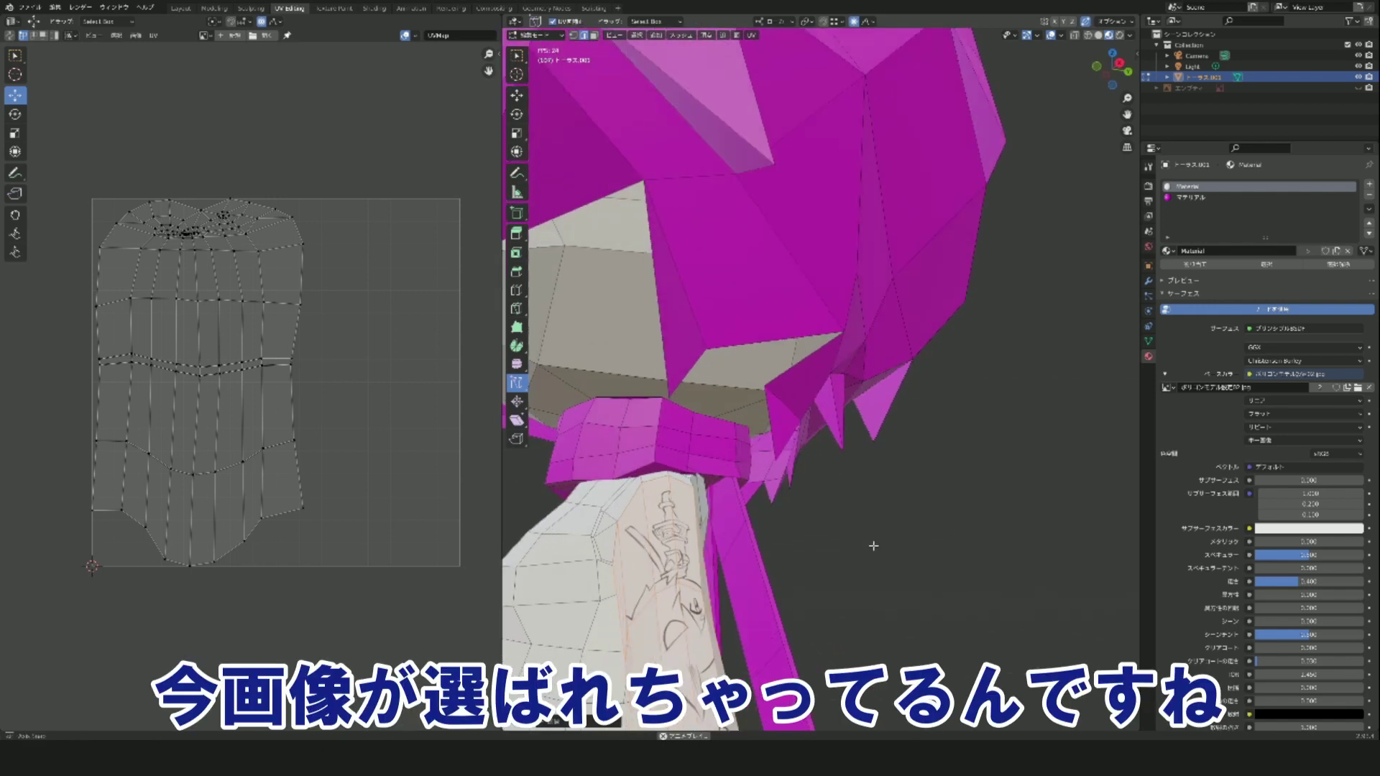
{"action": "scroll", "coordinate": [873, 546], "scroll_direction": "down", "scroll_amount": 3}
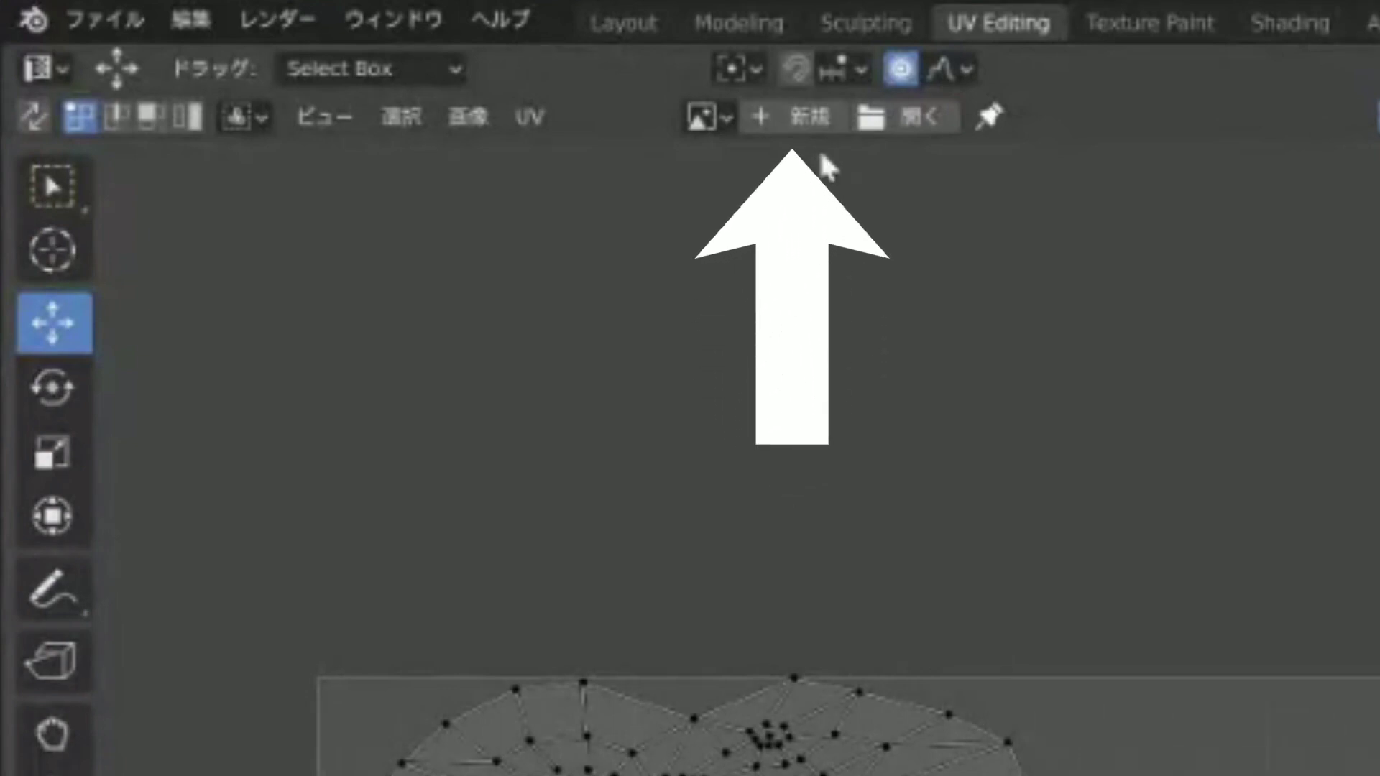
{"action": "left_click", "coordinate": [760, 119]}
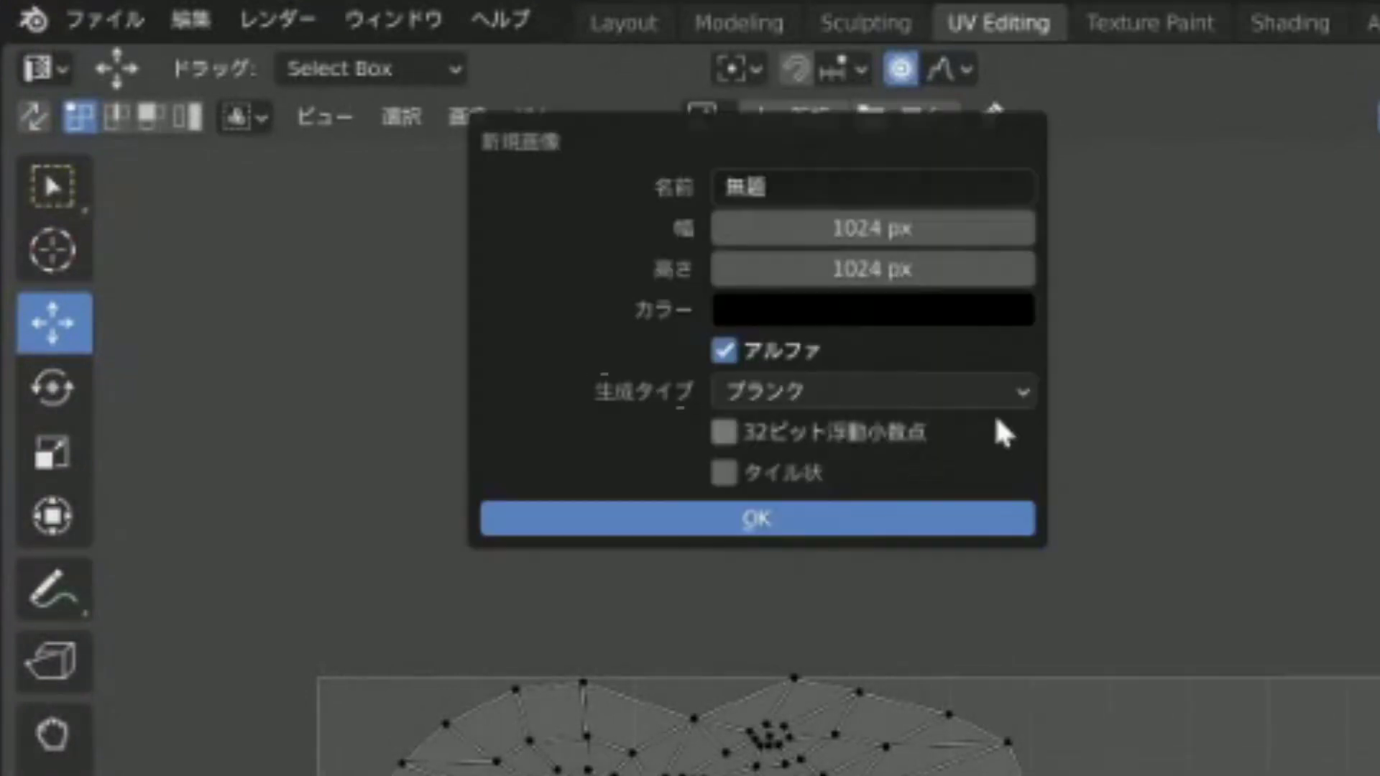
{"action": "left_click", "coordinate": [1013, 391]}
{"action": "left_click", "coordinate": [969, 474]}
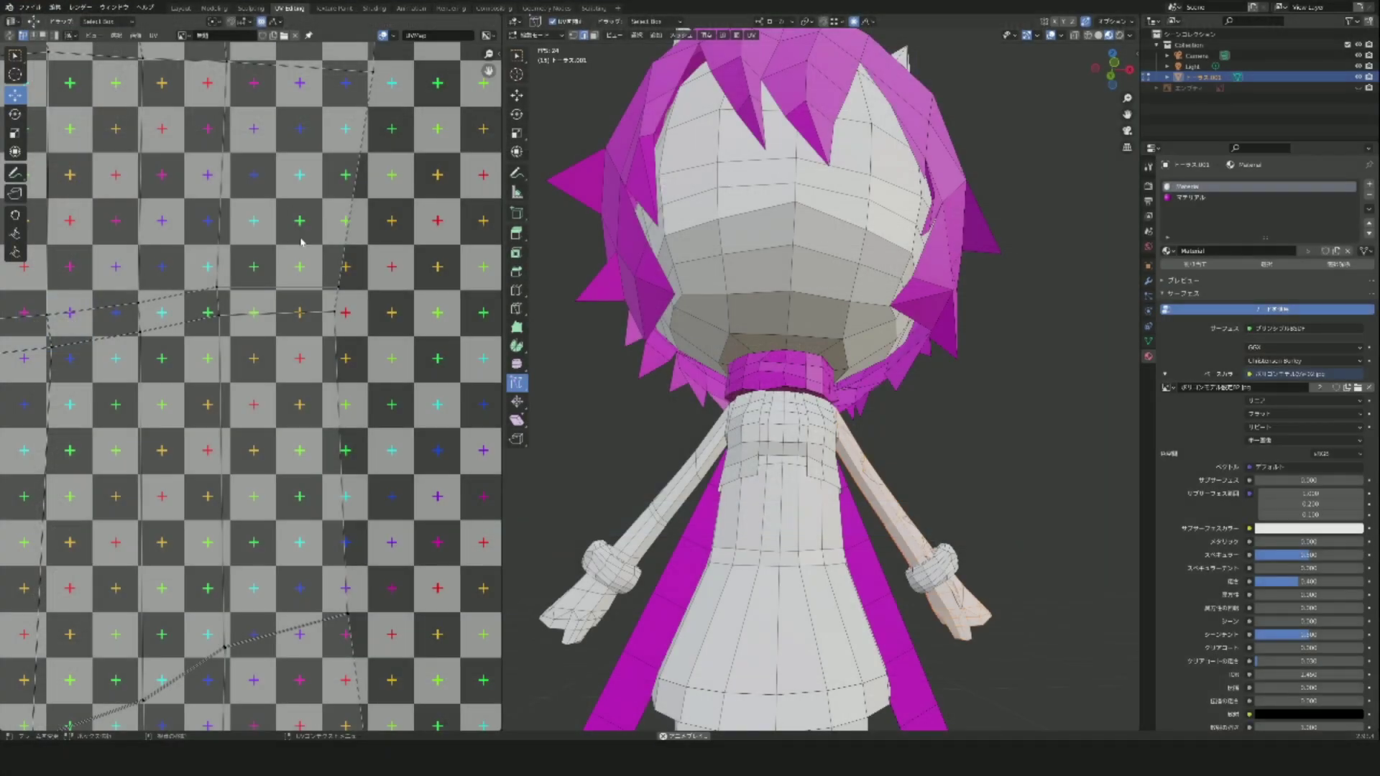
{"action": "scroll", "coordinate": [260, 301], "scroll_direction": "down", "scroll_amount": 4}
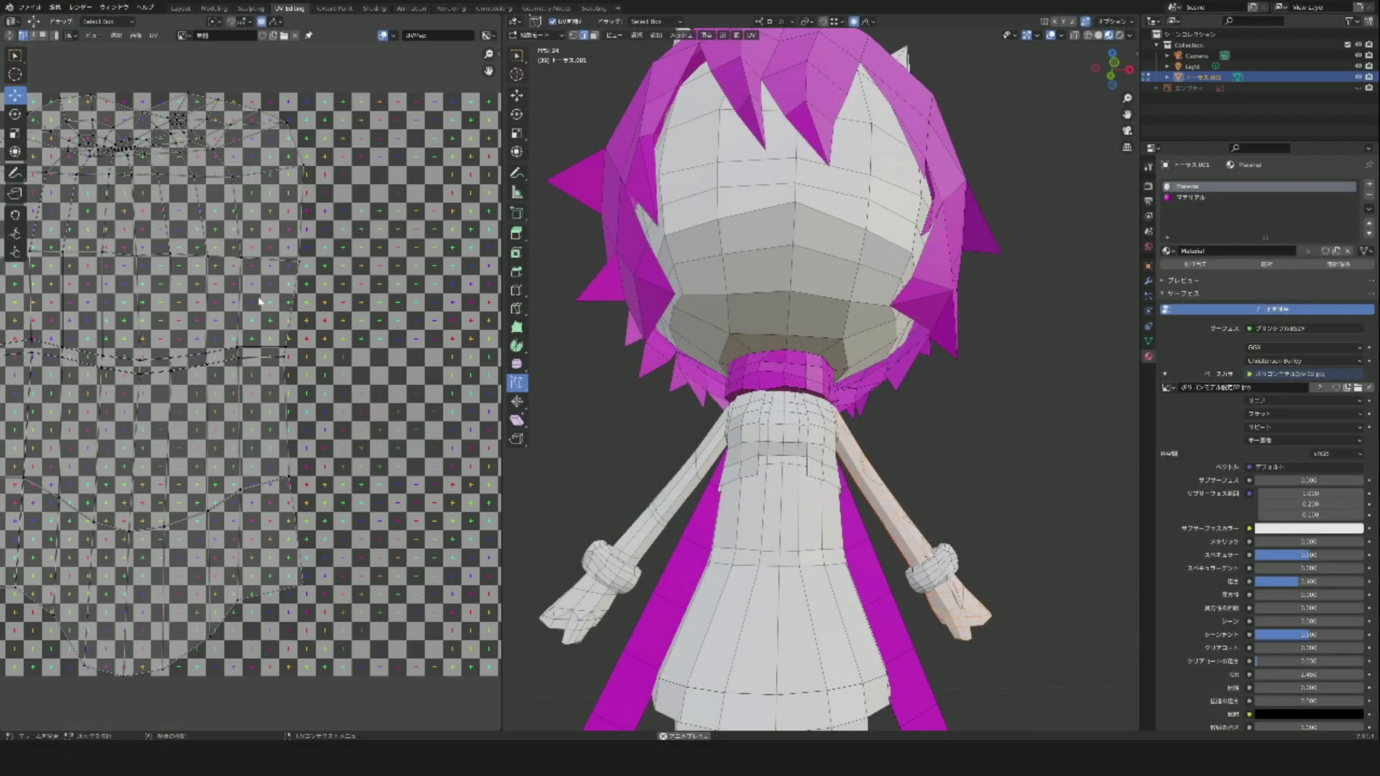
{"action": "scroll", "coordinate": [259, 301], "scroll_direction": "down", "scroll_amount": 2}
{"action": "scroll", "coordinate": [257, 388], "scroll_direction": "up", "scroll_amount": 1}
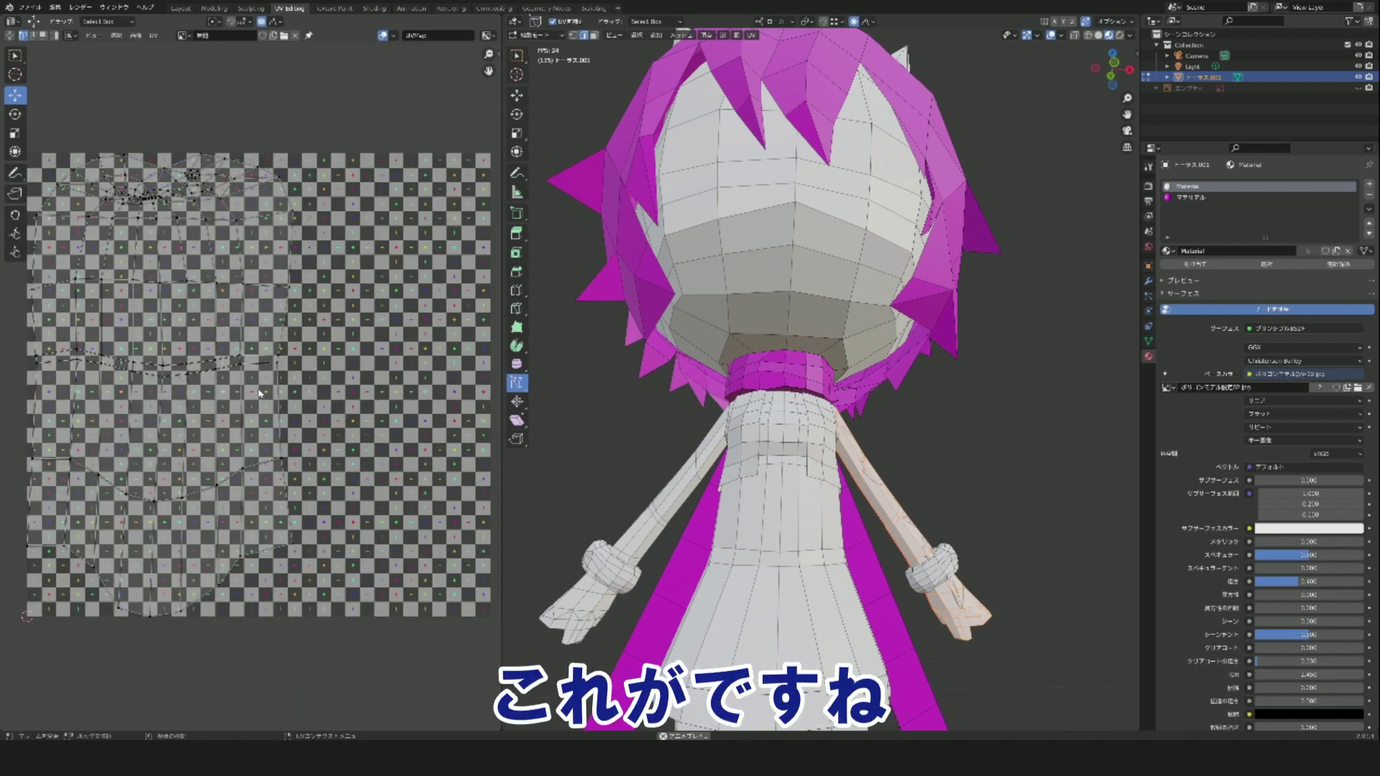
{"action": "scroll", "coordinate": [260, 392], "scroll_direction": "down", "scroll_amount": 1}
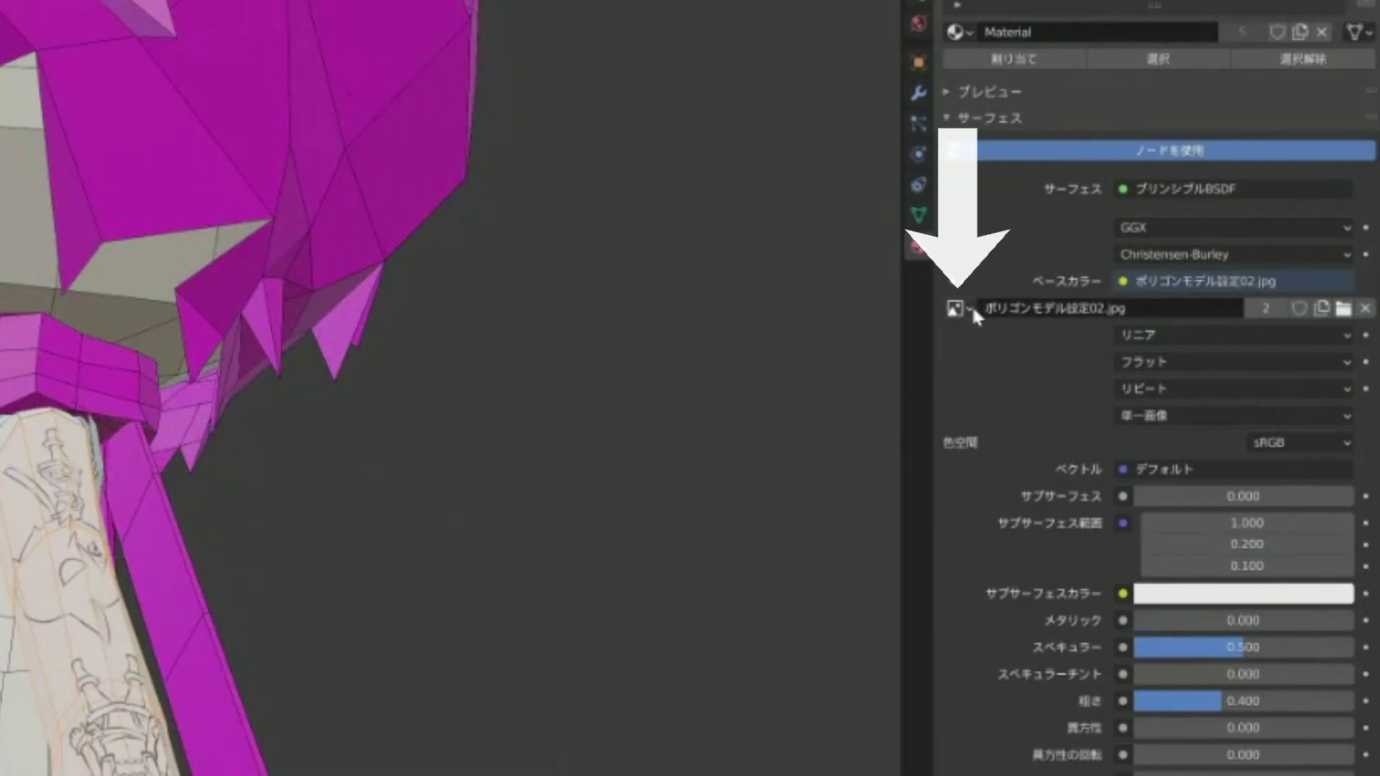
- Set the material's Base Color image to the 無題 checker grid and inspect the model
{"action": "left_click", "coordinate": [969, 308]}
{"action": "left_click", "coordinate": [999, 380]}
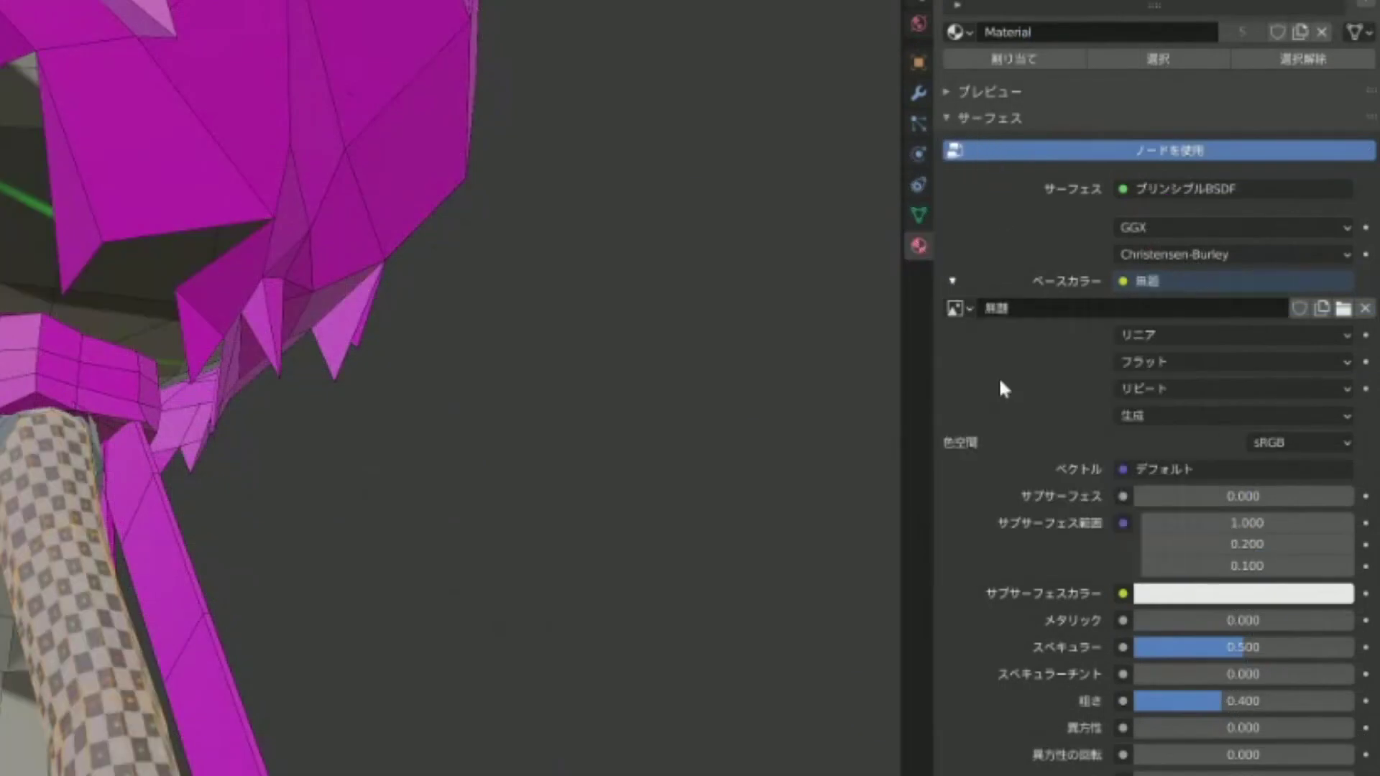
{"action": "middle_click_drag", "start_coordinate": [360, 681], "coordinate": [401, 676]}
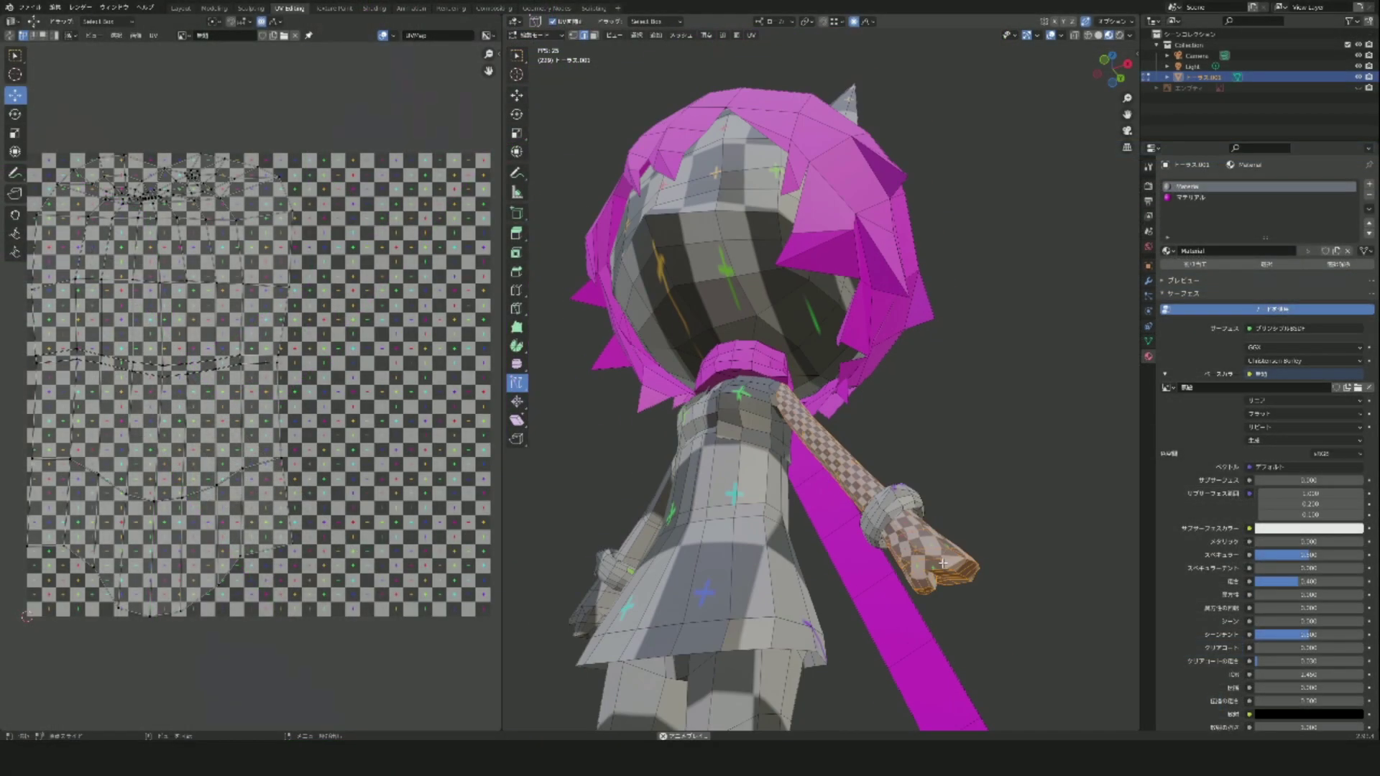
{"action": "middle_click_drag", "start_coordinate": [934, 575], "coordinate": [955, 553]}
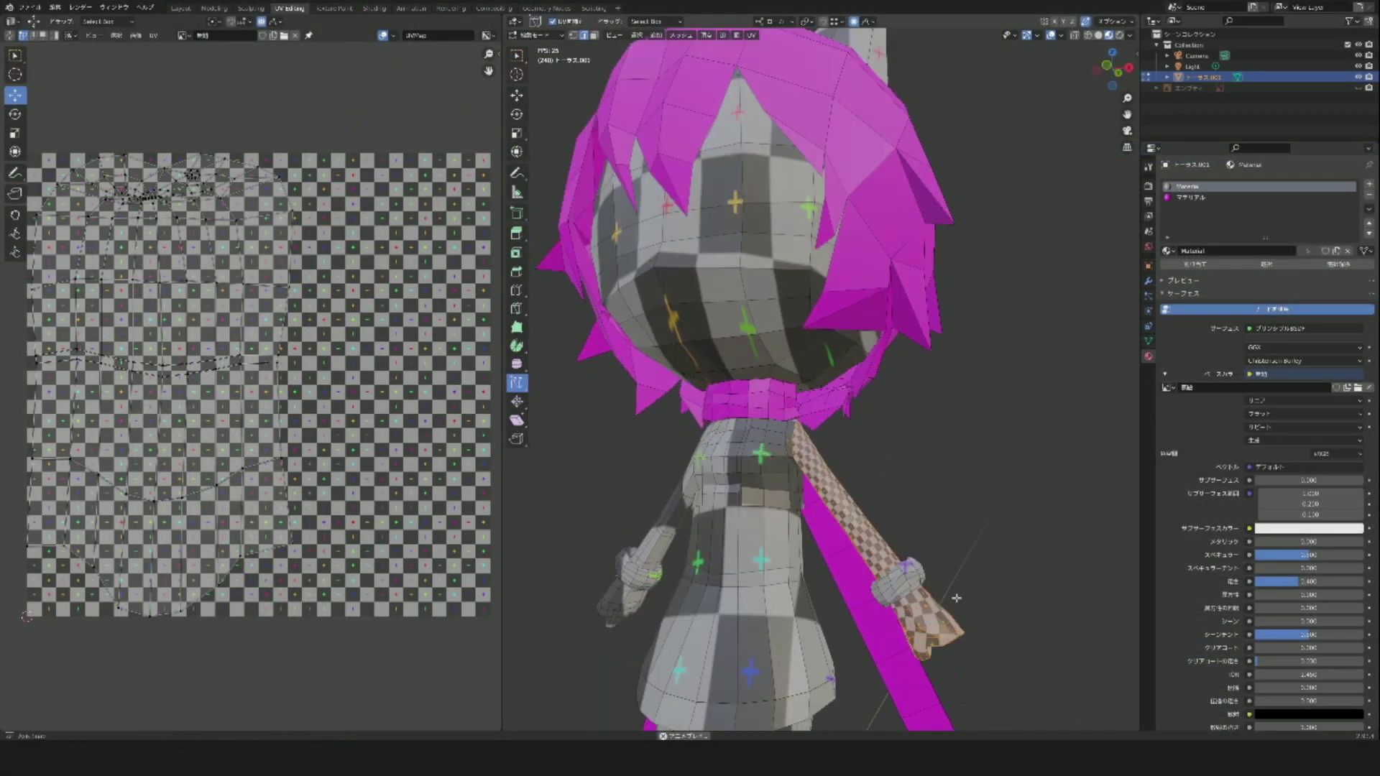
{"action": "scroll", "coordinate": [976, 614], "scroll_direction": "up", "scroll_amount": 2}
{"action": "scroll", "coordinate": [976, 614], "scroll_direction": "down", "scroll_amount": 3}
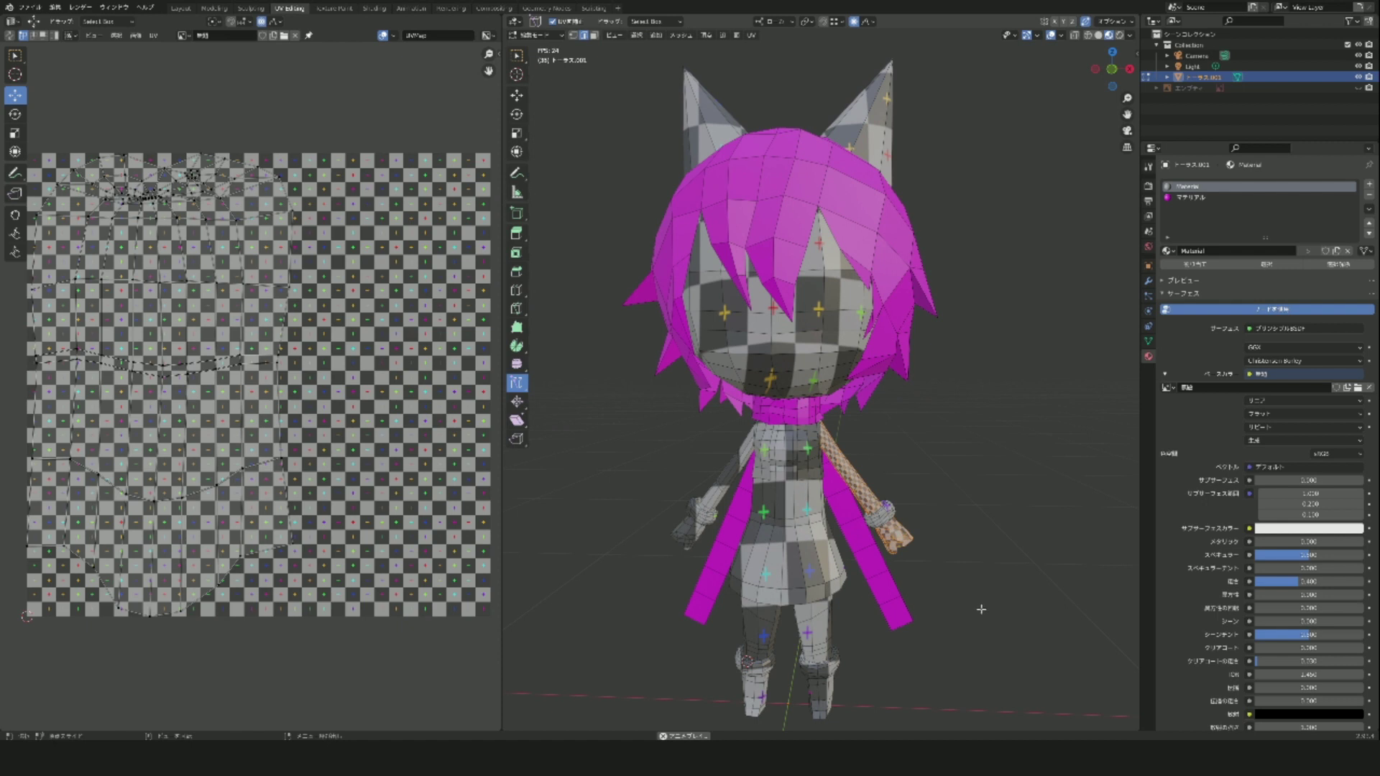
{"action": "mouse_move", "coordinate": [993, 597]}
{"action": "middle_mouse_down"}
{"action": "mouse_move", "coordinate": [878, 462]}
{"action": "mouse_move", "coordinate": [961, 477]}
{"action": "mouse_move", "coordinate": [942, 476]}
{"action": "mouse_move", "coordinate": [912, 574]}
{"action": "mouse_move", "coordinate": [933, 552]}
{"action": "mouse_move", "coordinate": [887, 450]}
{"action": "middle_mouse_up"}
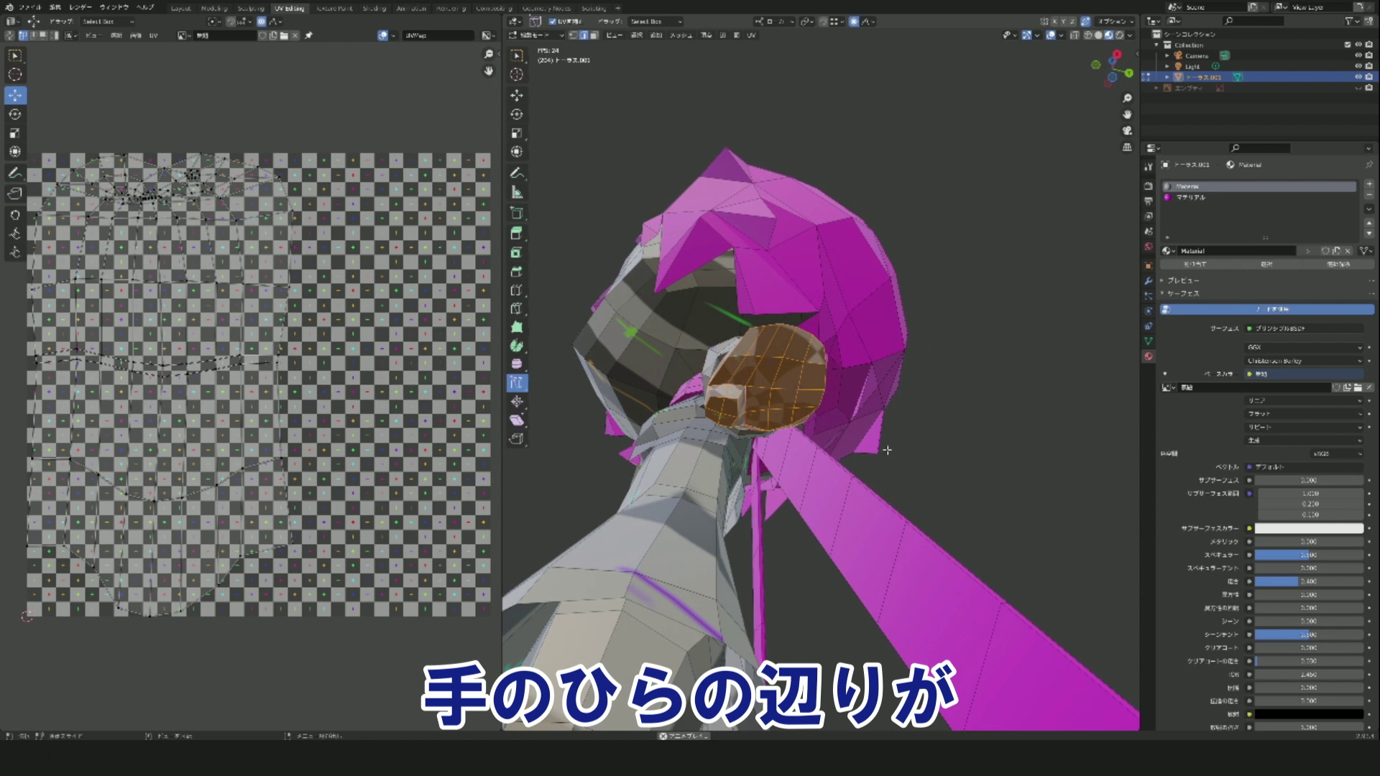
{"action": "middle_click_drag", "start_coordinate": [923, 423], "coordinate": [899, 426]}
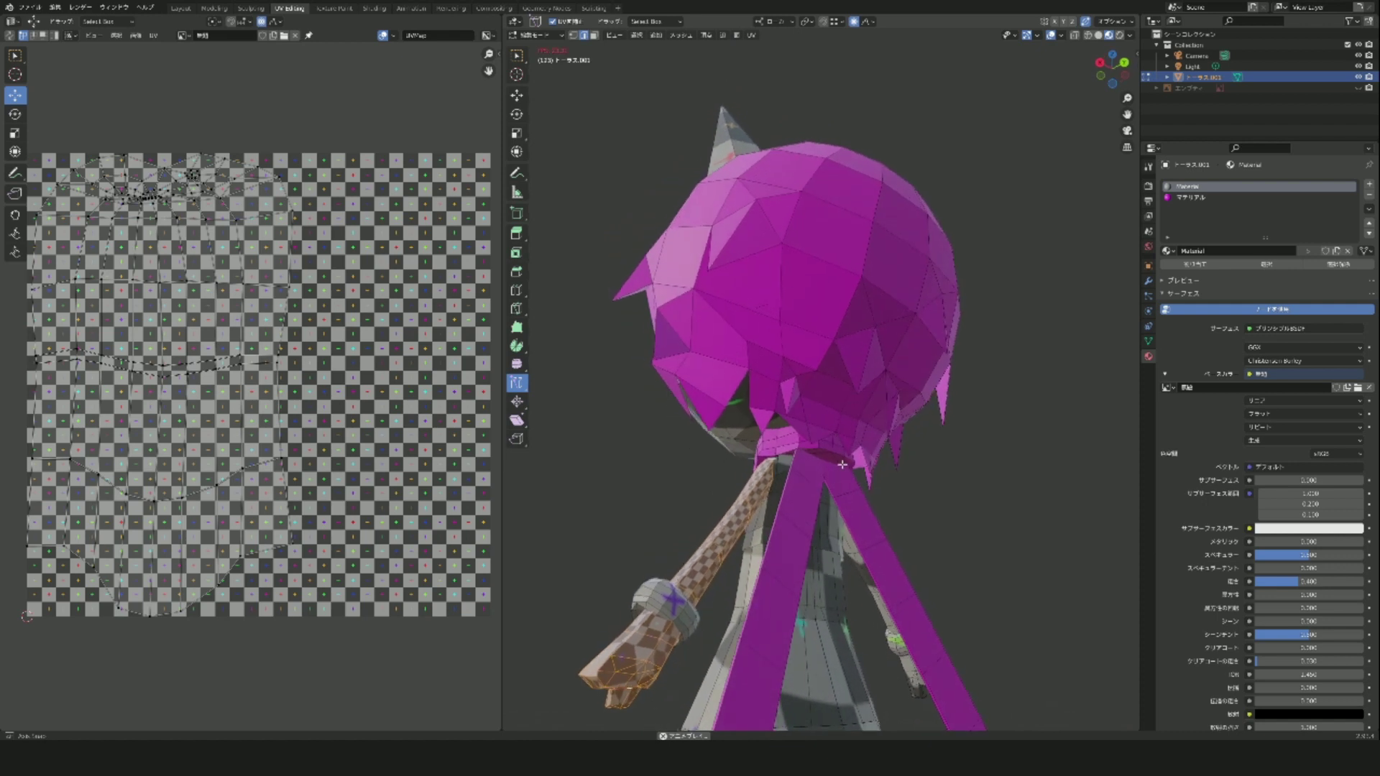
{"action": "middle_click_drag", "start_coordinate": [839, 466], "coordinate": [978, 450]}
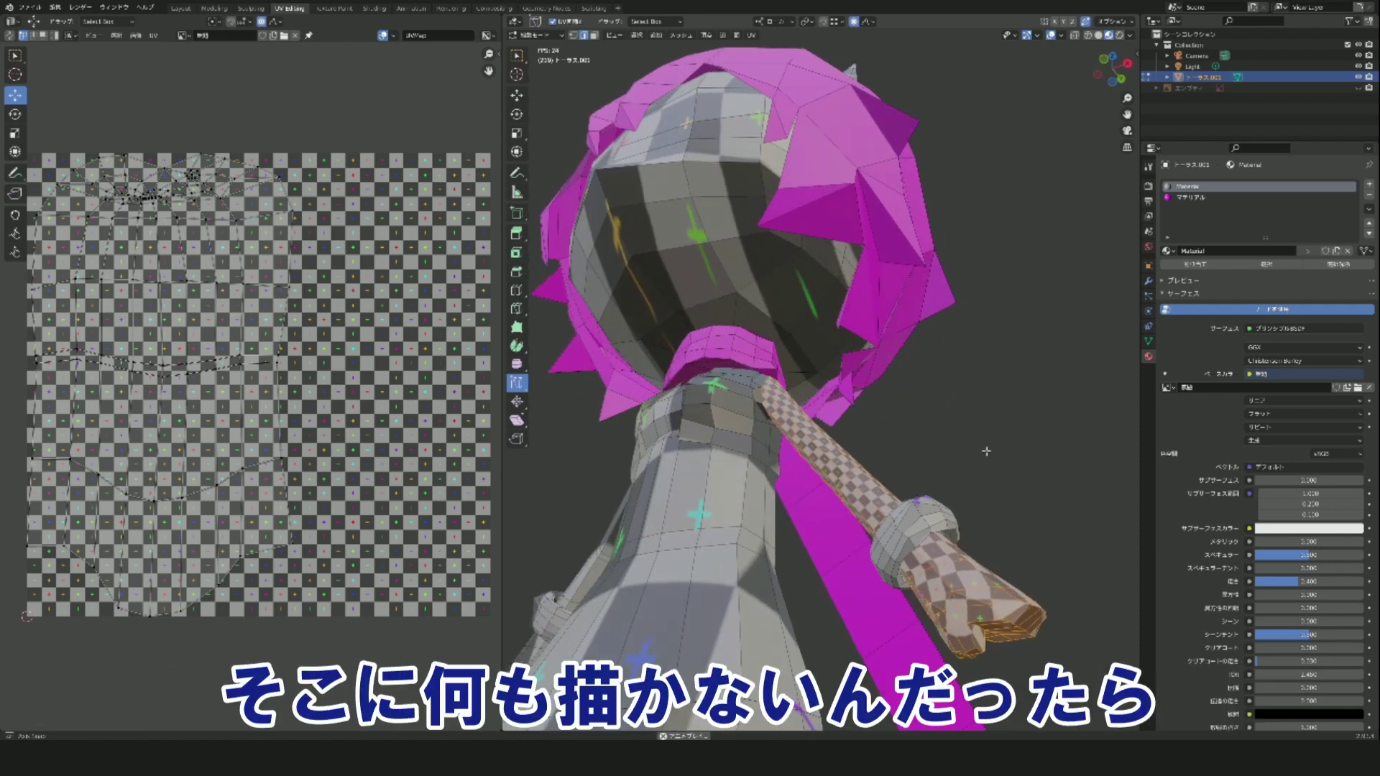
{"action": "middle_click_drag", "start_coordinate": [986, 451], "coordinate": [940, 426]}
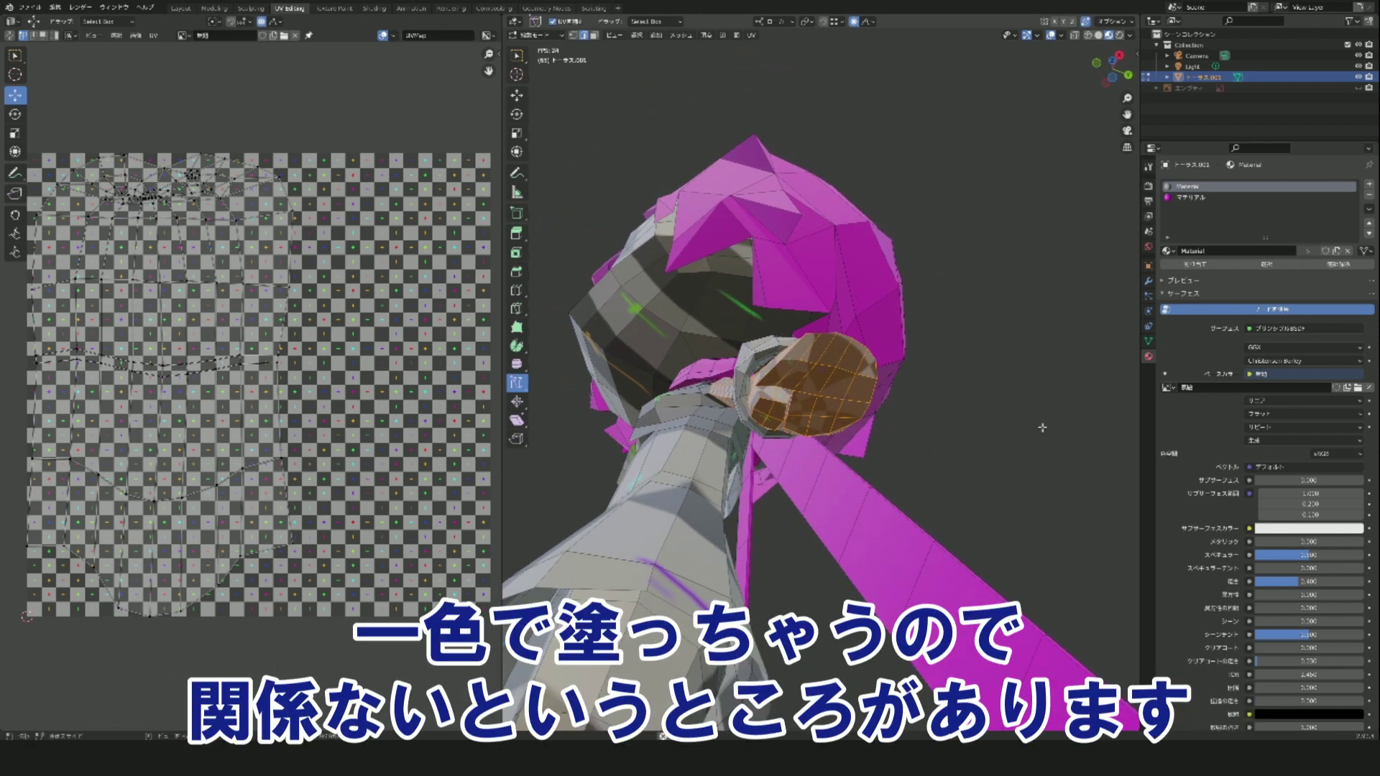
{"action": "middle_click_drag", "start_coordinate": [953, 433], "coordinate": [985, 545]}
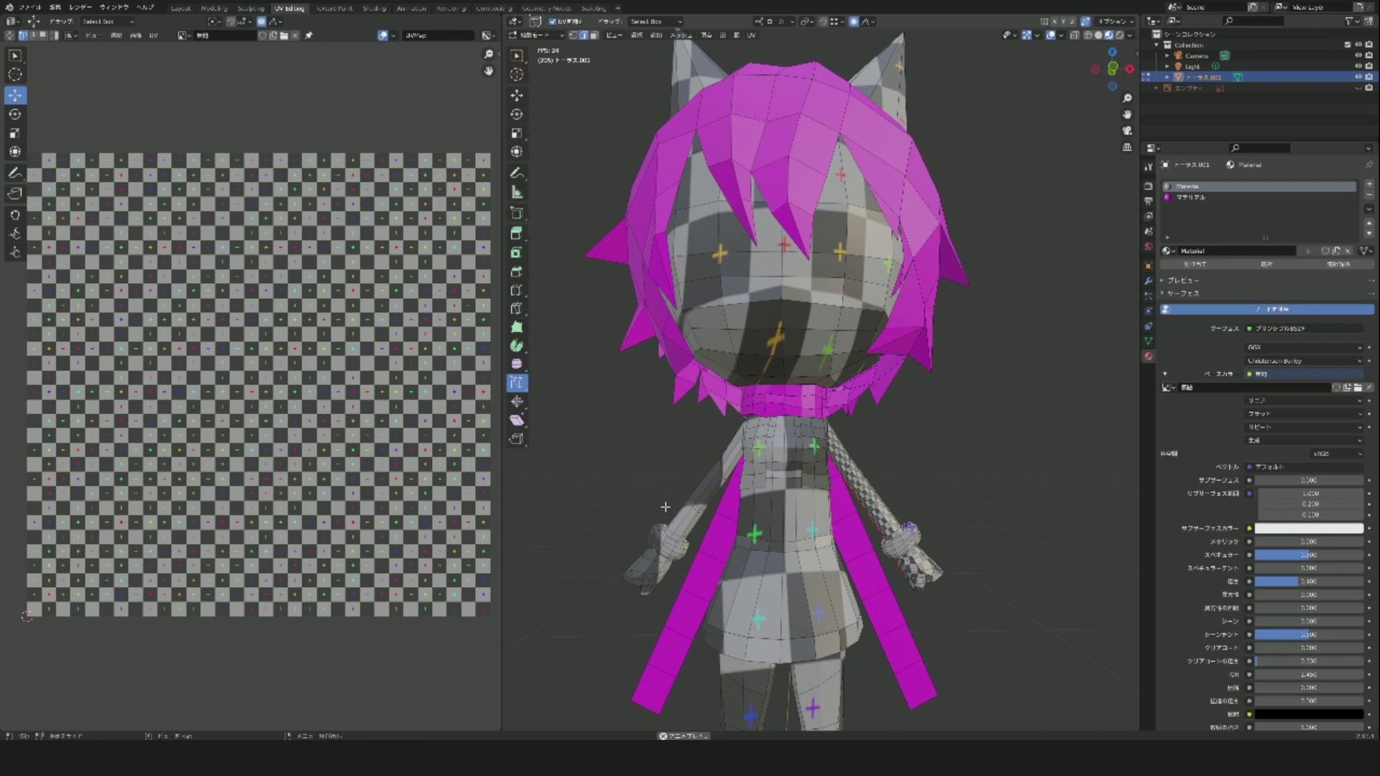
- Select the left-side arm with L and delete its faces
{"action": "key", "text": "l"}
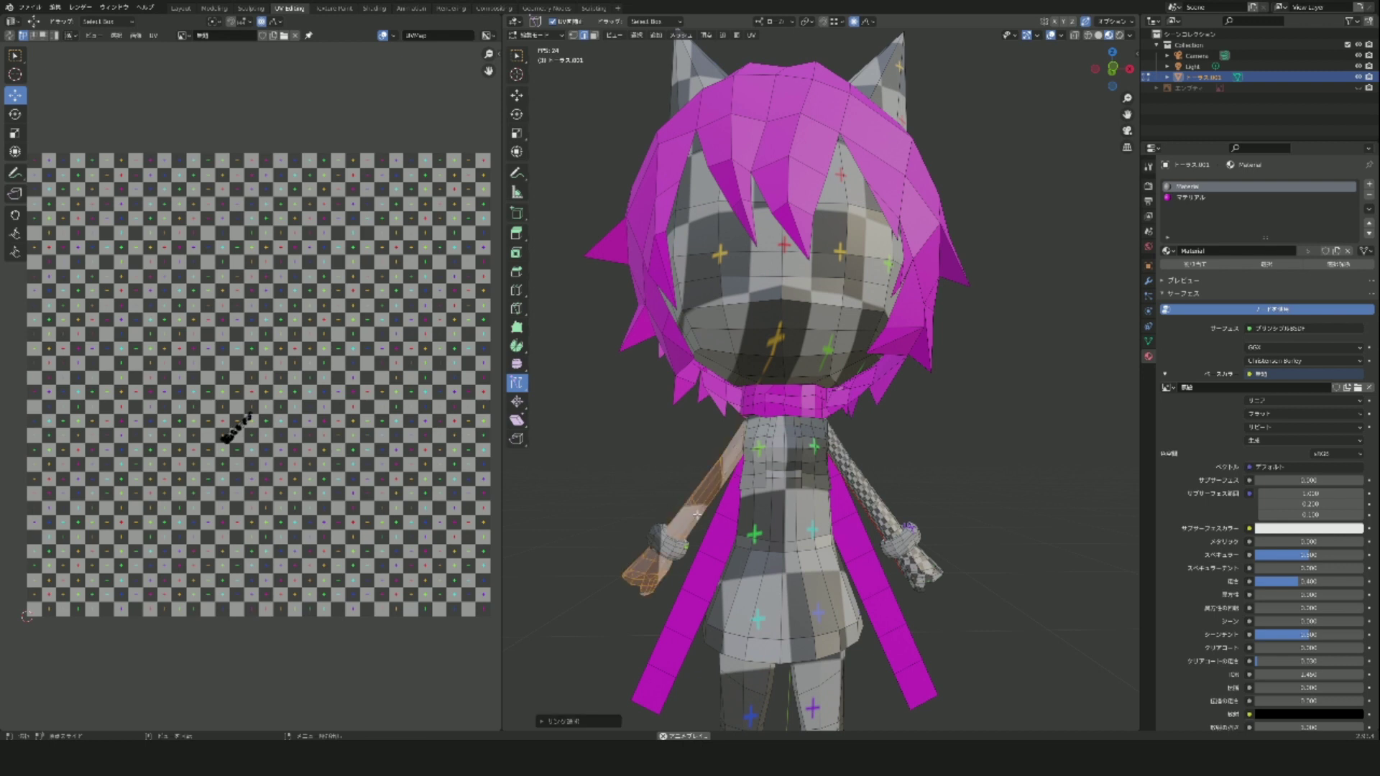
{"action": "key", "text": "x"}
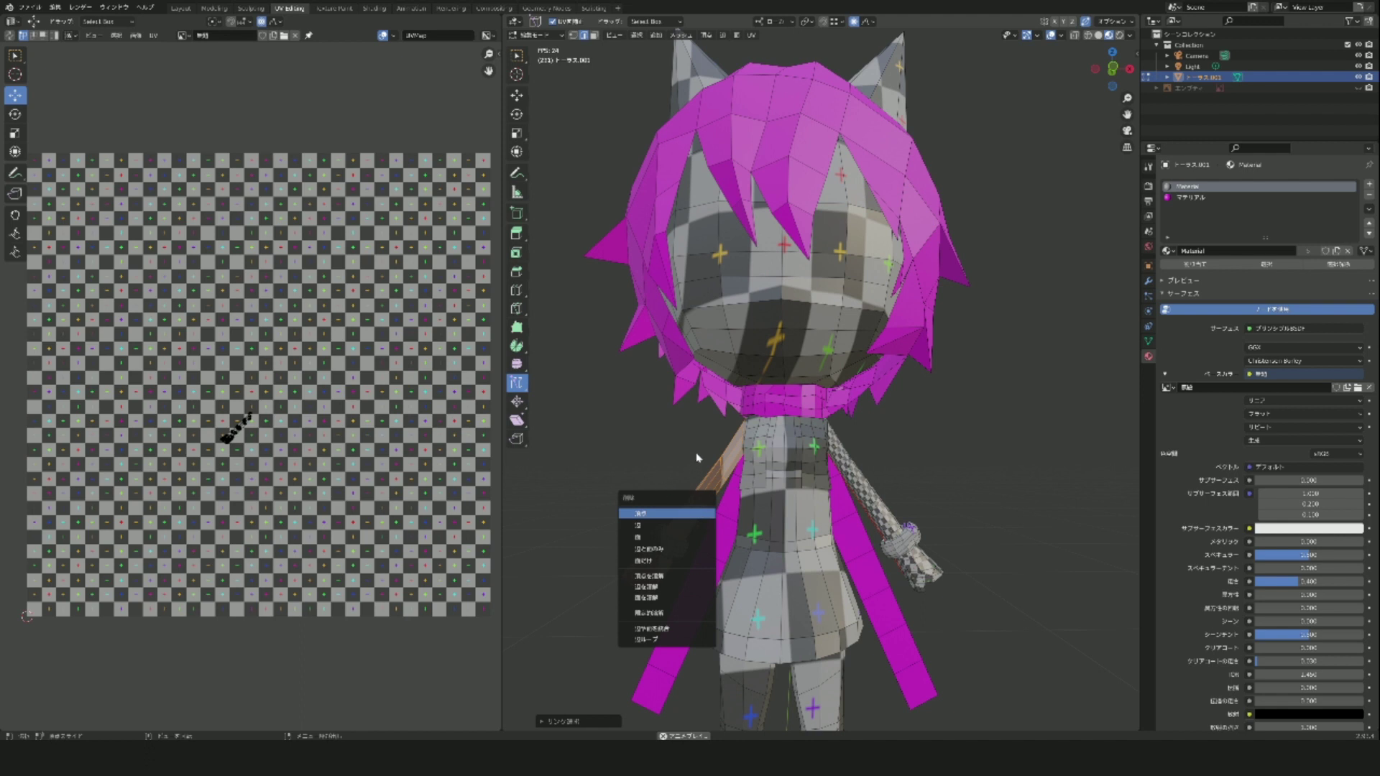
{"action": "key", "text": "x"}
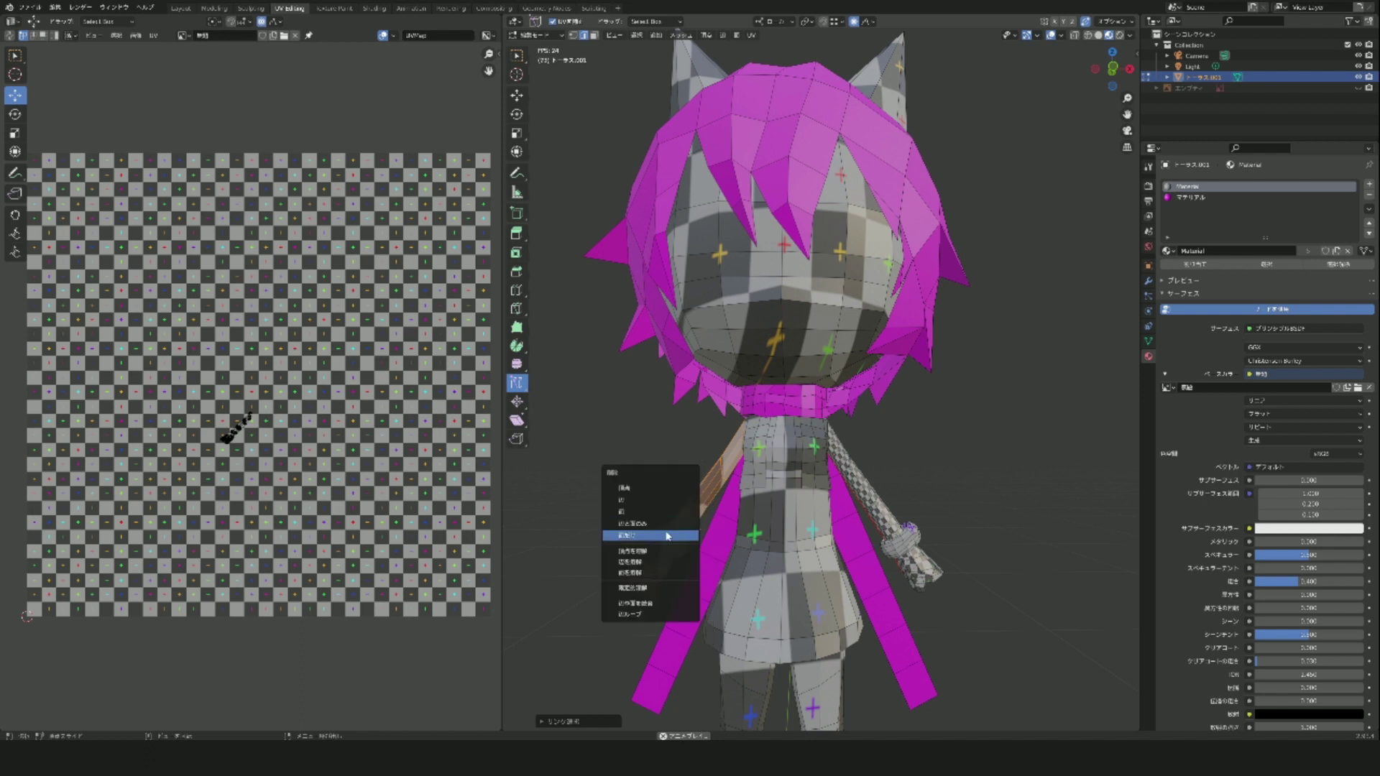
{"action": "left_click", "coordinate": [662, 492]}
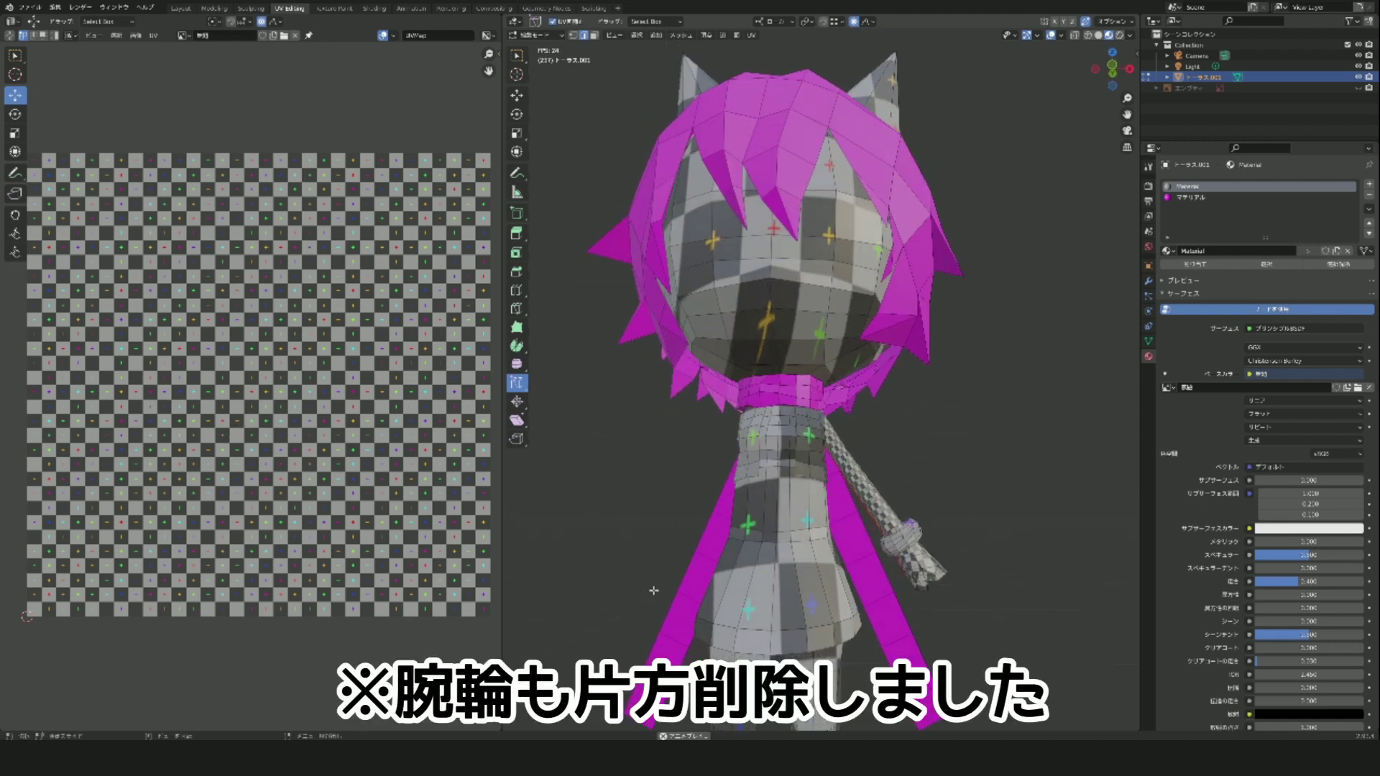
{"action": "scroll", "coordinate": [653, 591], "scroll_direction": "down", "scroll_amount": 4}
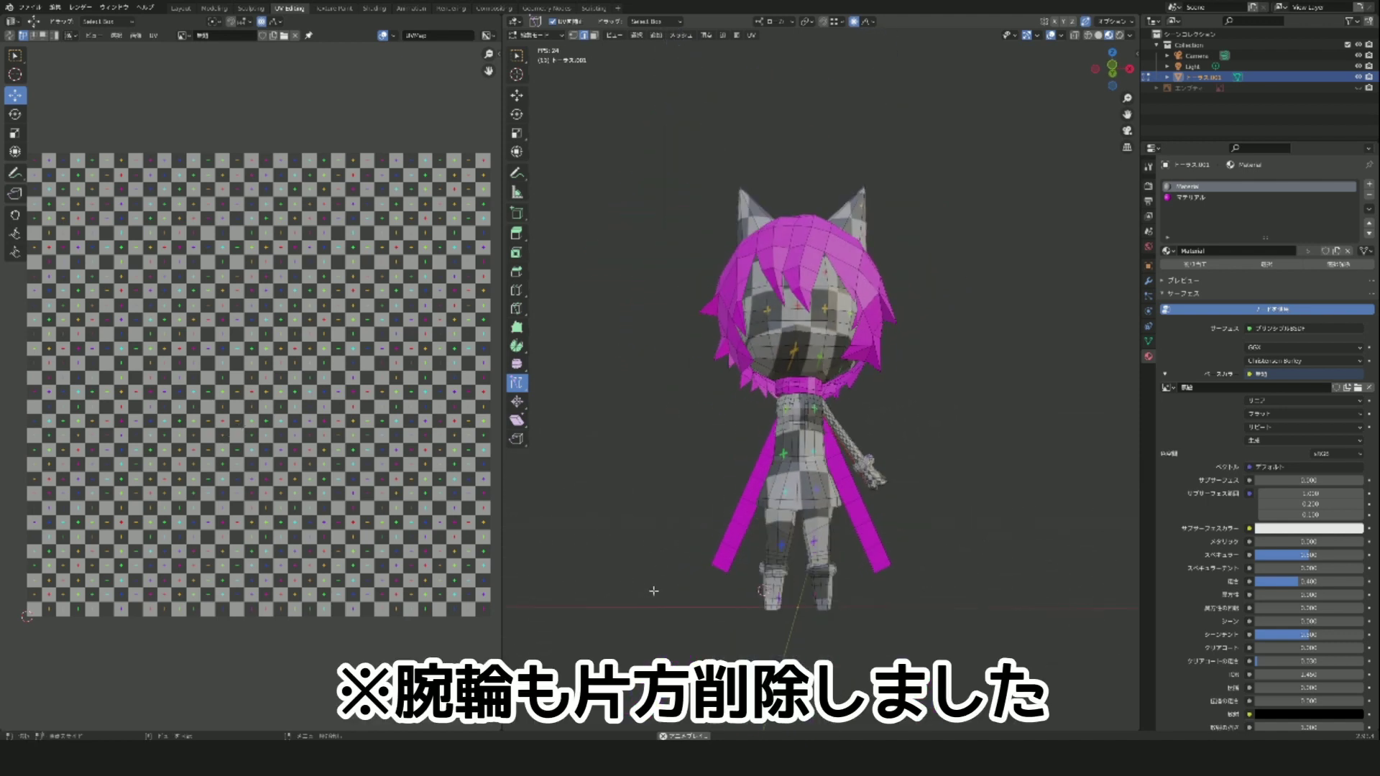
- Mark the selected edges along the remaining arm's underside as a seam
{"action": "scroll", "coordinate": [653, 591], "scroll_direction": "up", "scroll_amount": 2}
{"action": "scroll", "coordinate": [652, 590], "scroll_direction": "up", "scroll_amount": 5}
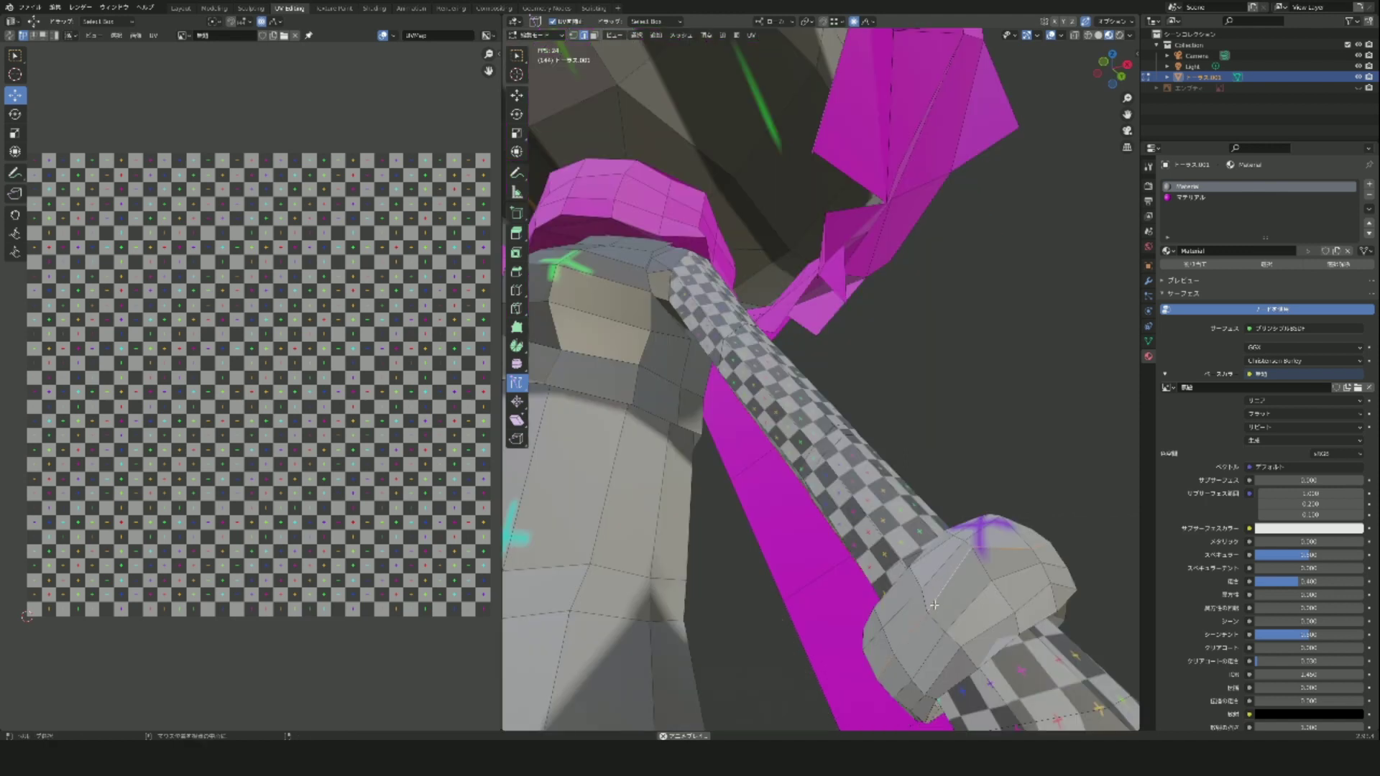
{"action": "middle_click_drag", "start_coordinate": [940, 619], "coordinate": [913, 544]}
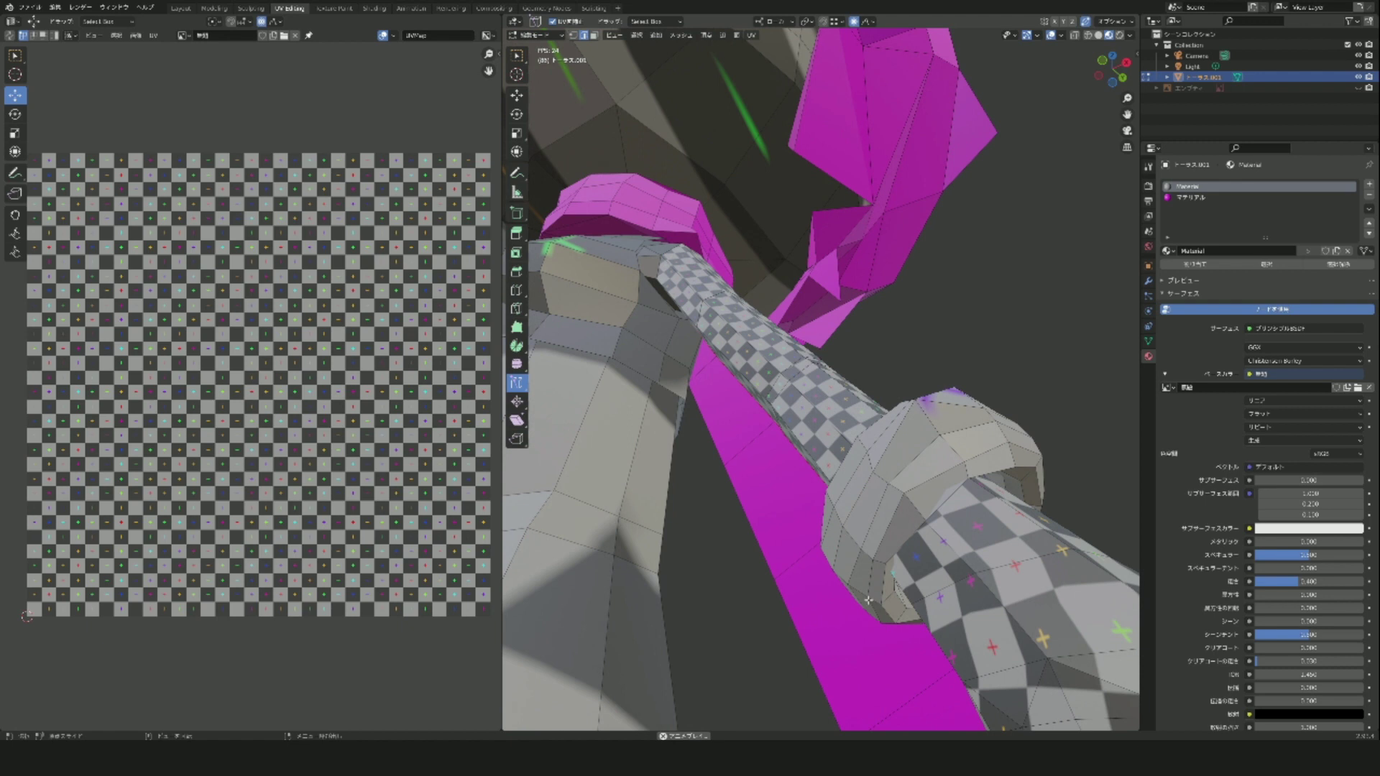
{"action": "key", "text": "u"}
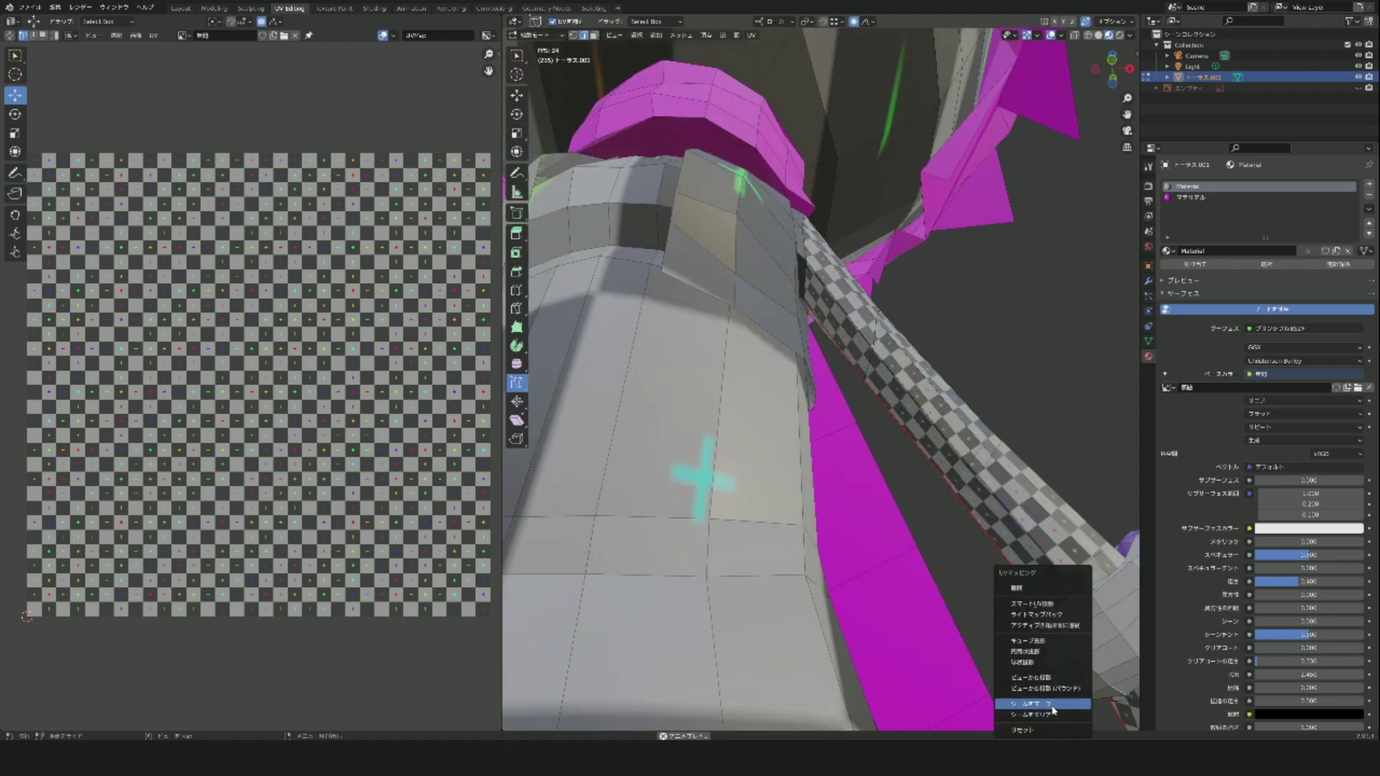
{"action": "left_click", "coordinate": [1051, 705]}
- Unwrap the selected remaining arm from the UV menu
{"action": "right_click", "coordinate": [1085, 641]}
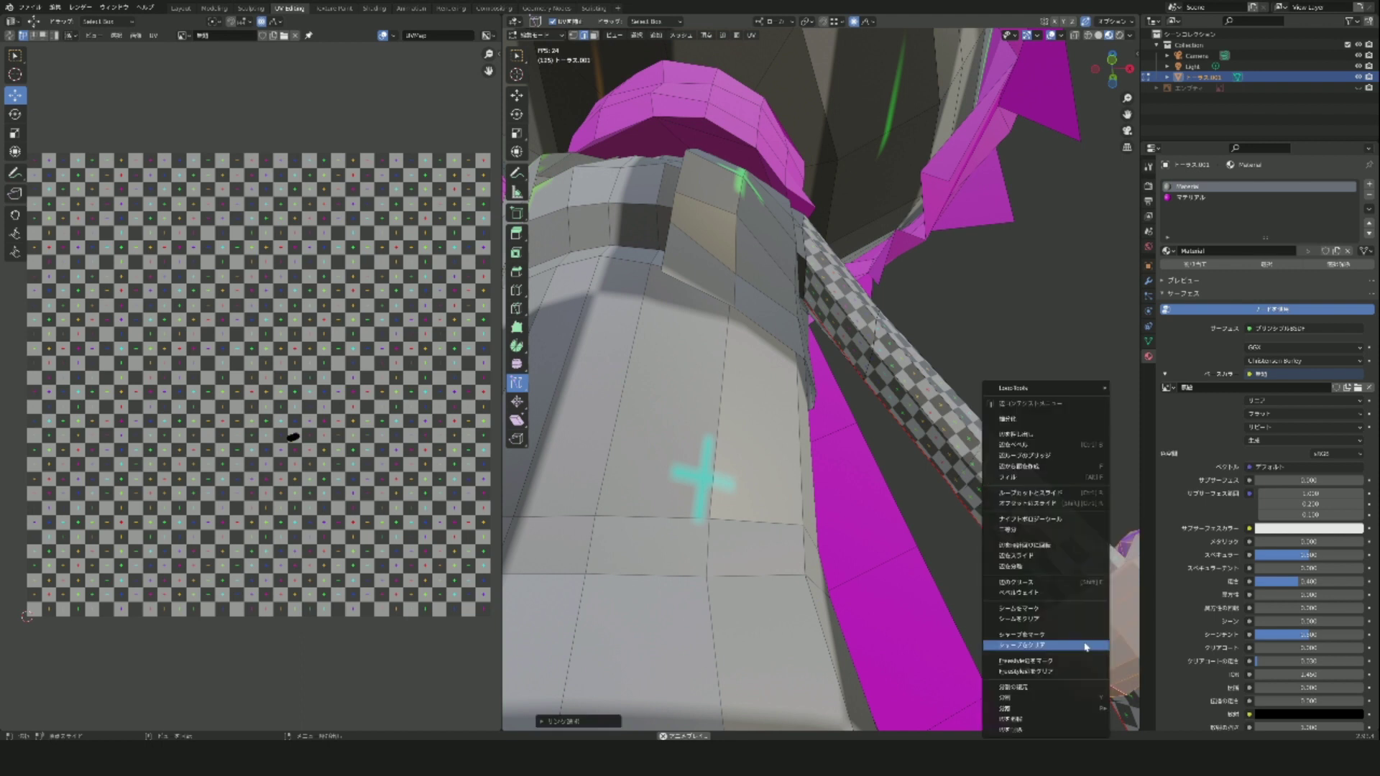
{"action": "key", "text": "Escape"}
{"action": "key", "text": "u"}
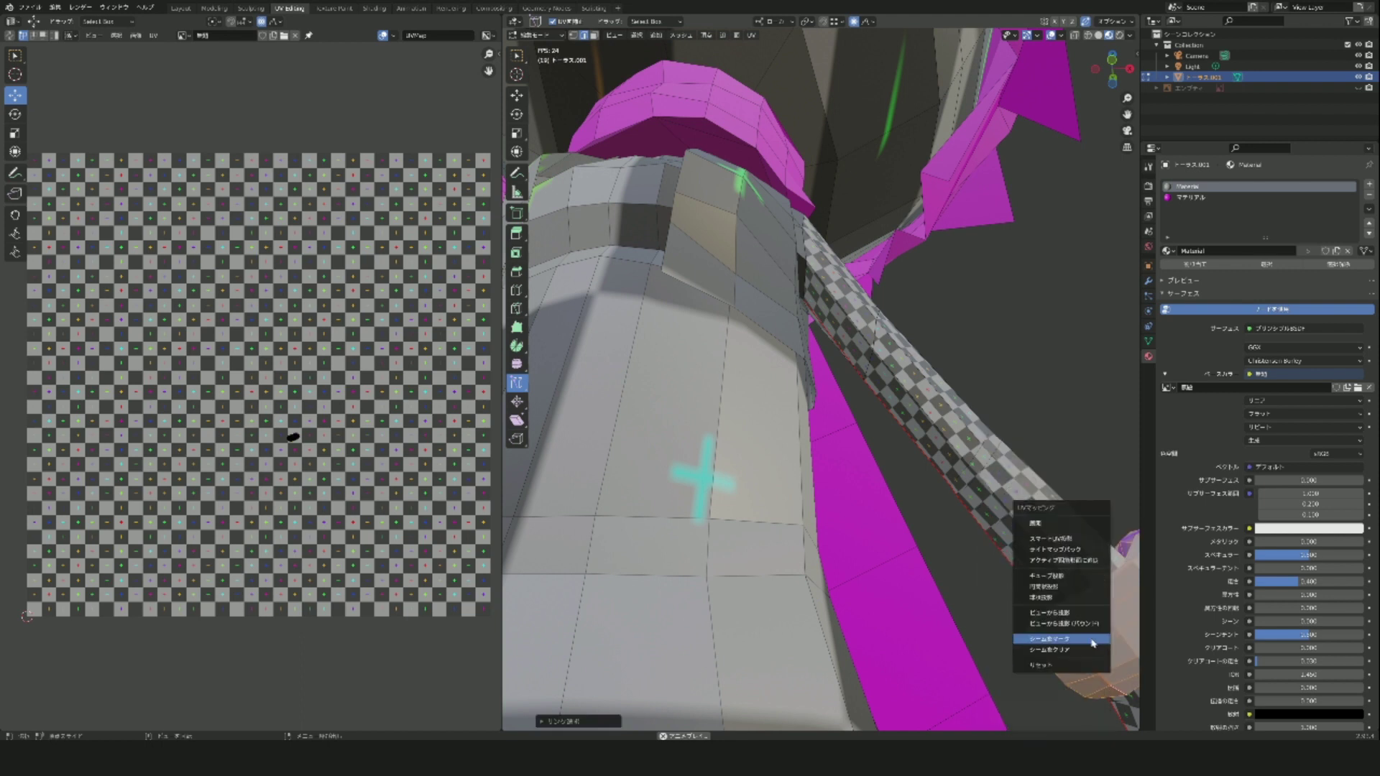
{"action": "left_click", "coordinate": [1049, 523]}
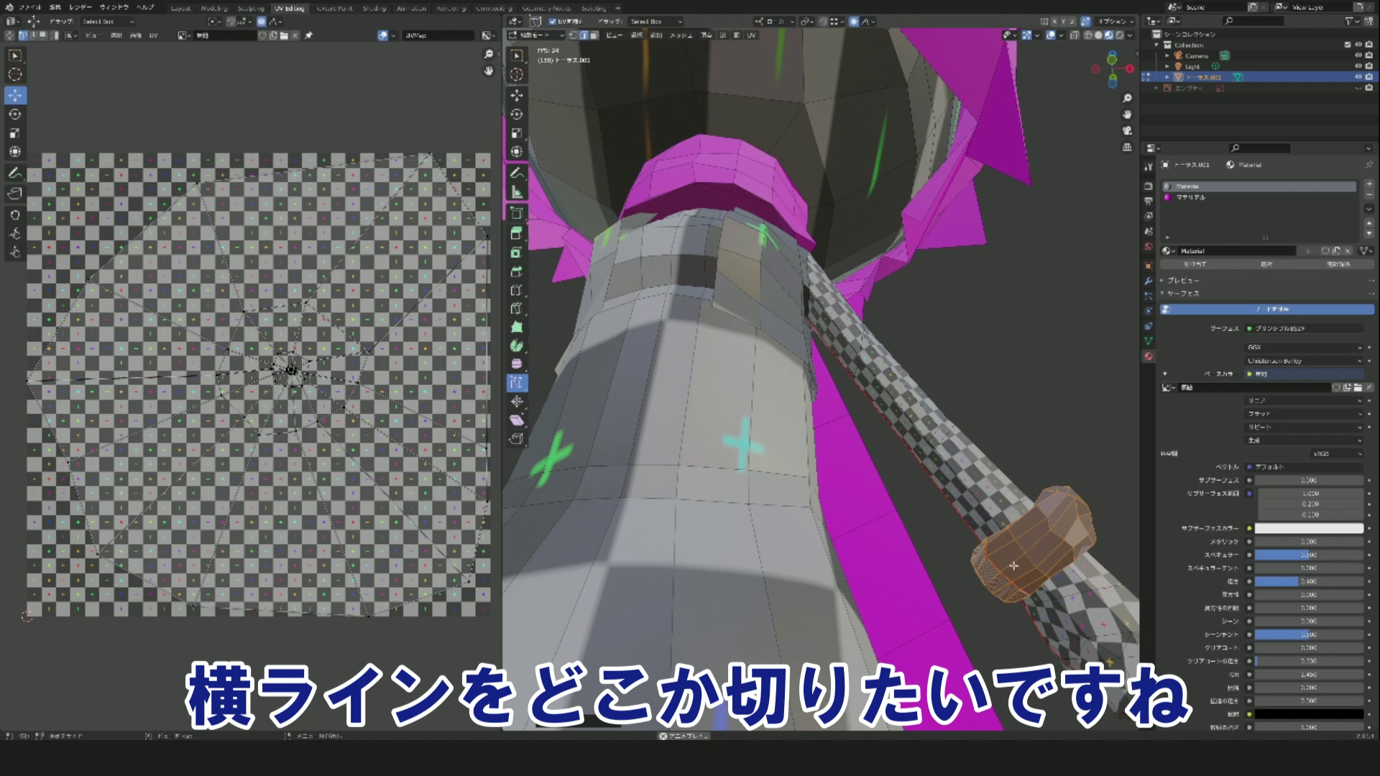
- Mark a seam around the bracelet's edge loop
{"action": "key", "text": "alt+a"}
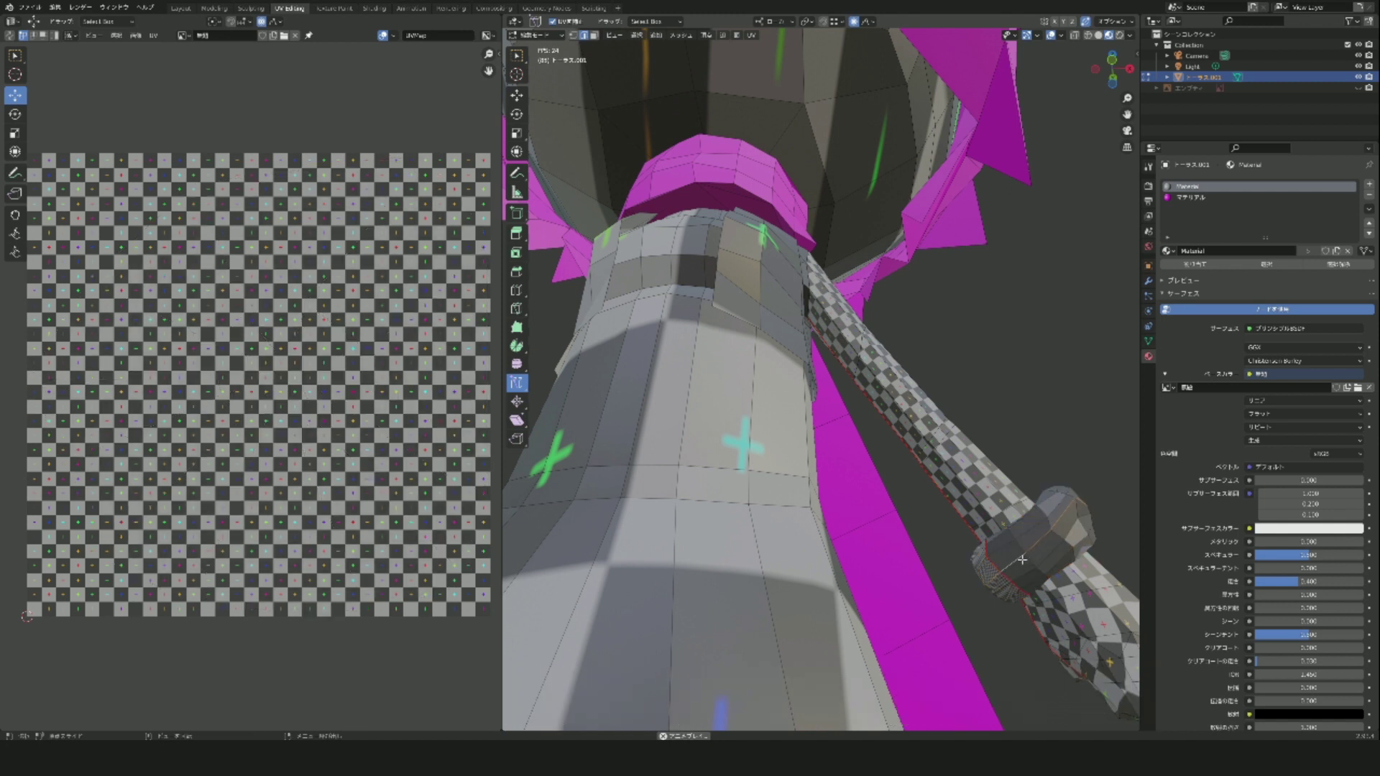
{"action": "middle_click_drag", "start_coordinate": [1019, 645], "coordinate": [977, 679]}
{"action": "key", "text": "u"}
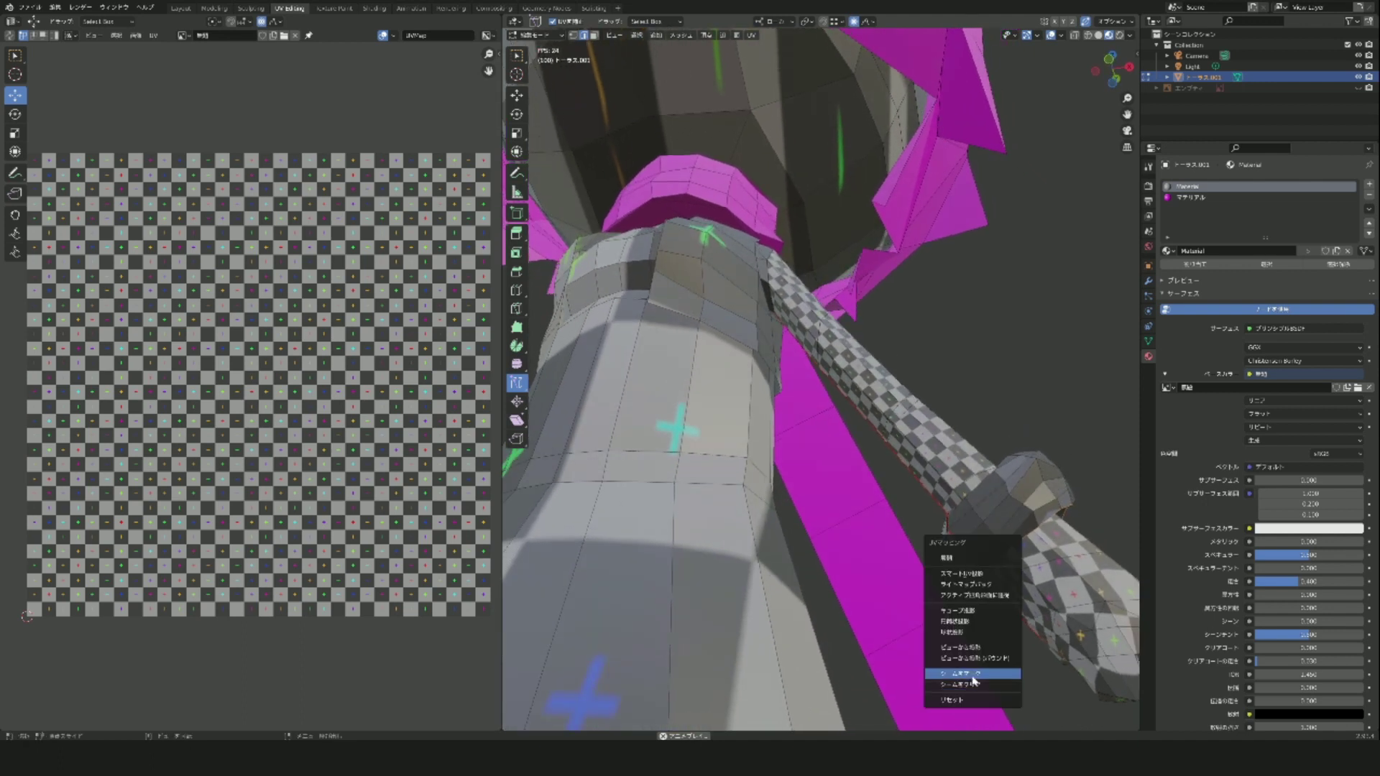
{"action": "left_click", "coordinate": [973, 676]}
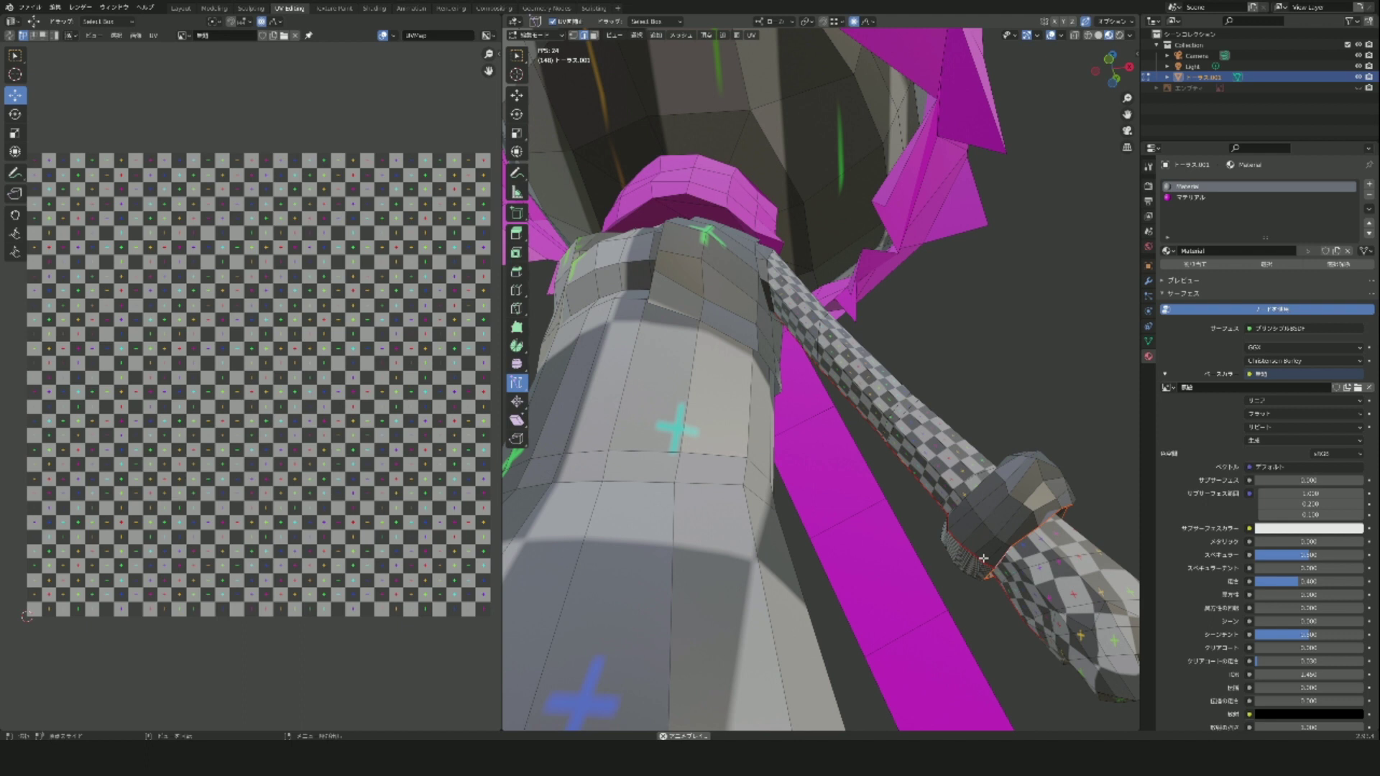
- Select the connected bracelet with L and unwrap it into its own island
{"action": "key", "text": "l"}
{"action": "key", "text": "u"}
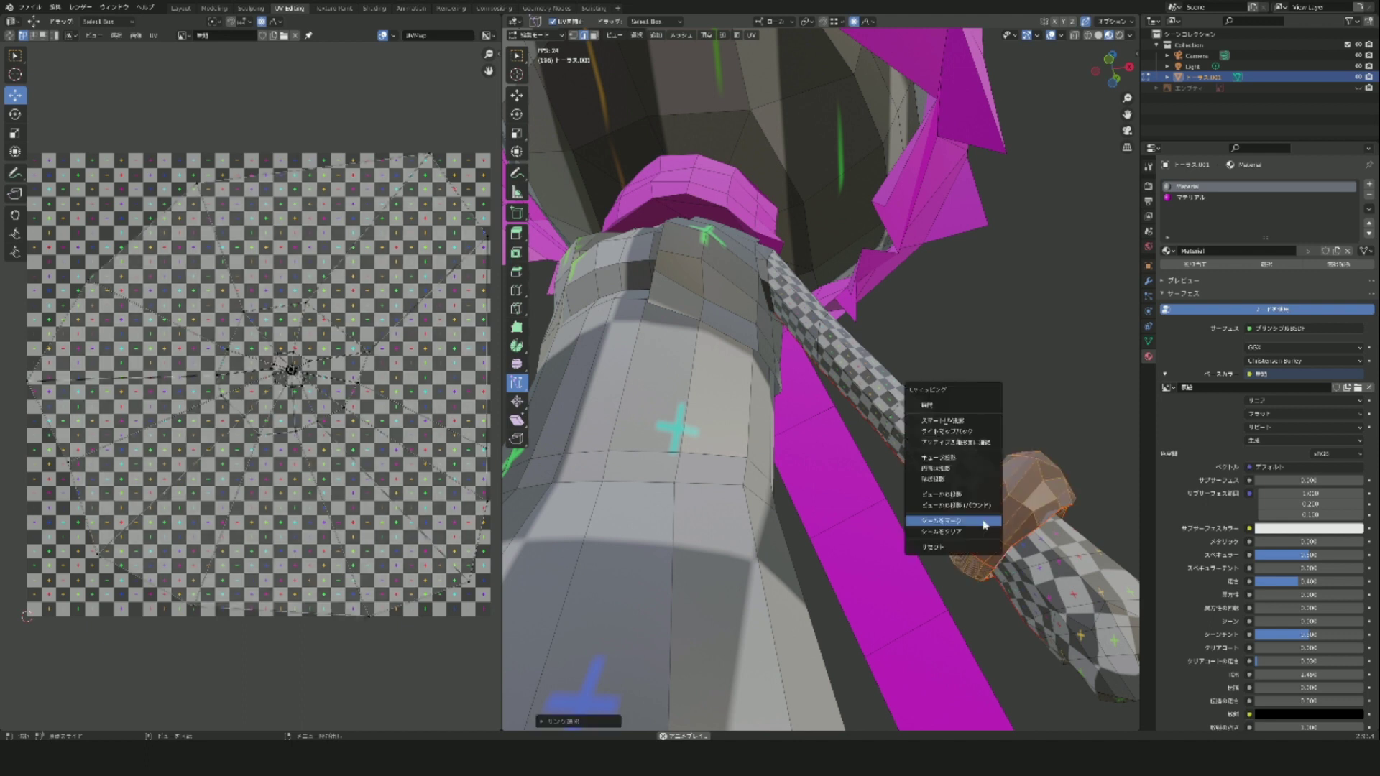
{"action": "left_click", "coordinate": [963, 406]}
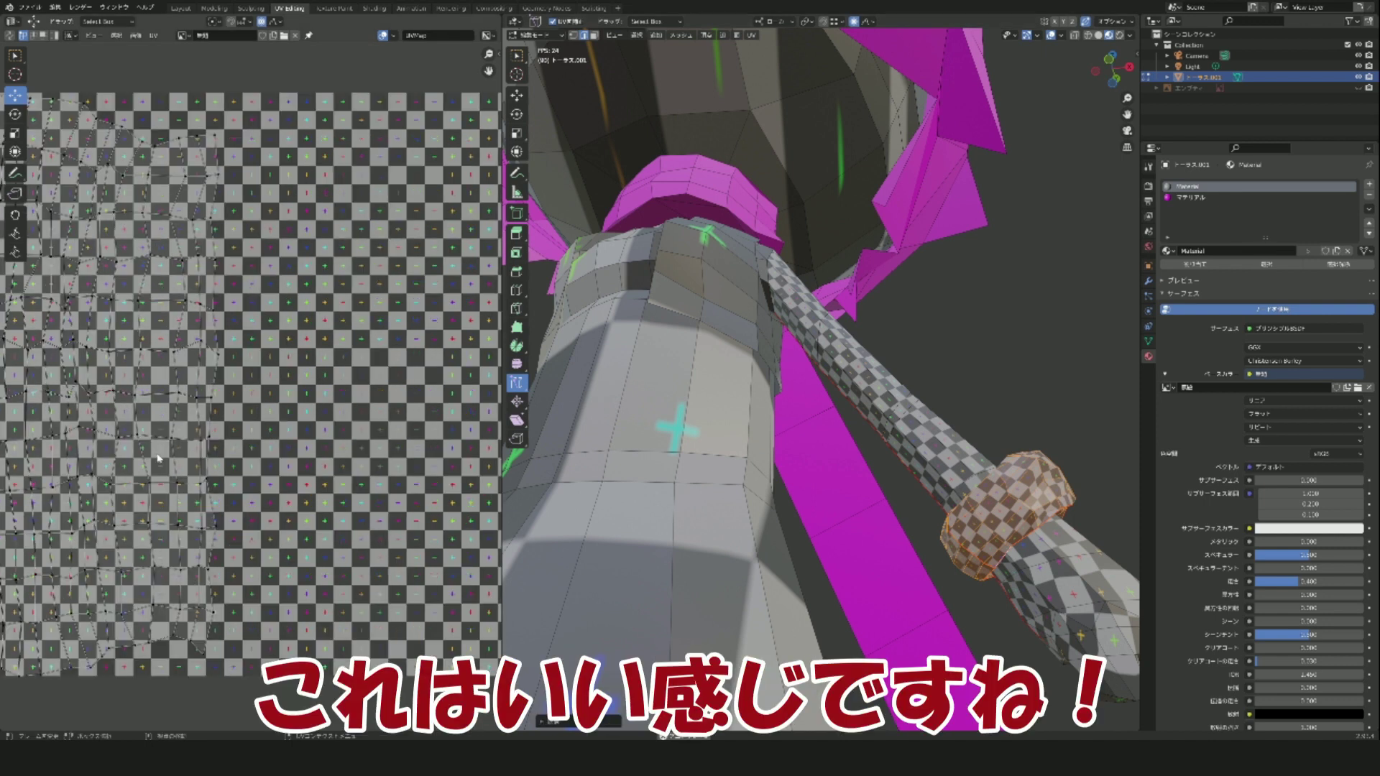
{"action": "key", "text": "space"}
{"action": "scroll", "coordinate": [159, 457], "scroll_direction": "up", "scroll_amount": 2}
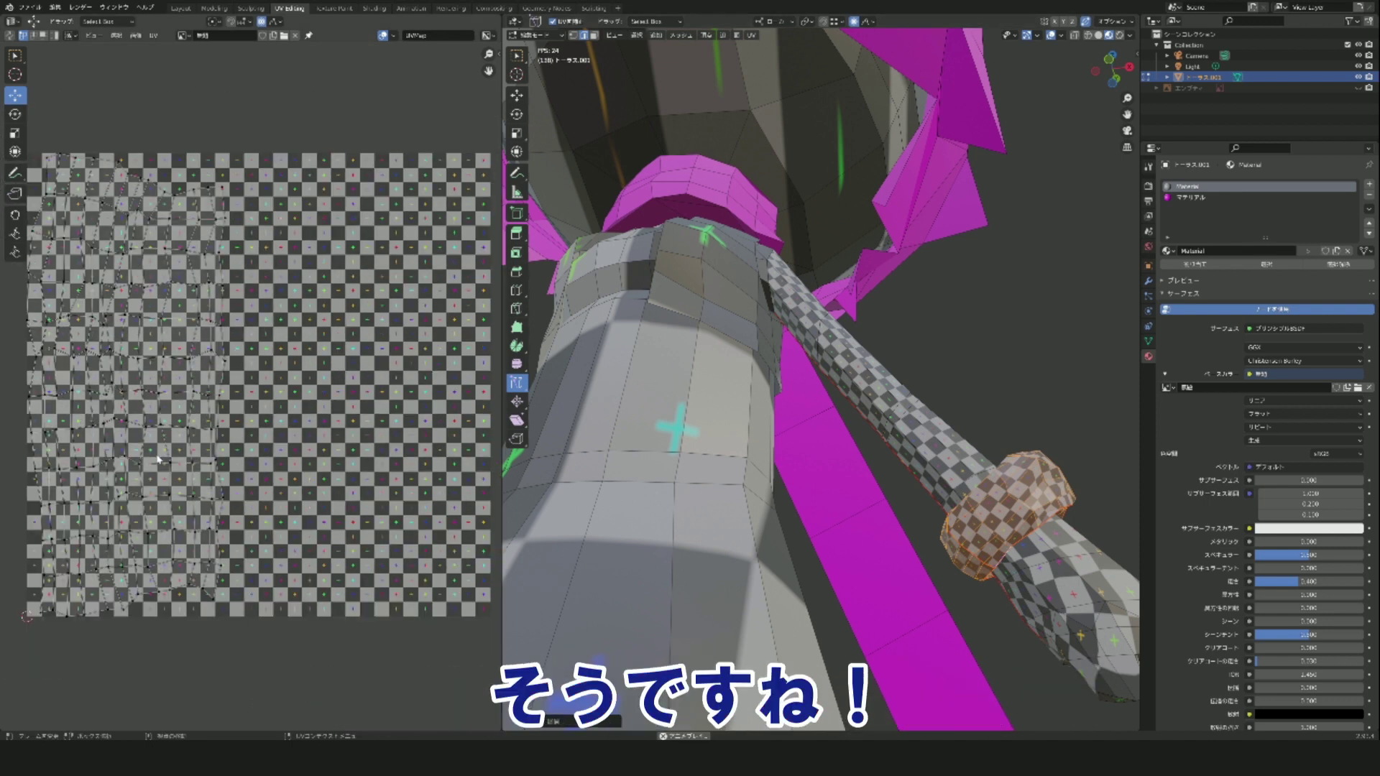
{"action": "scroll", "coordinate": [158, 460], "scroll_direction": "up", "scroll_amount": 2}
{"action": "scroll", "coordinate": [159, 462], "scroll_direction": "down", "scroll_amount": 4}
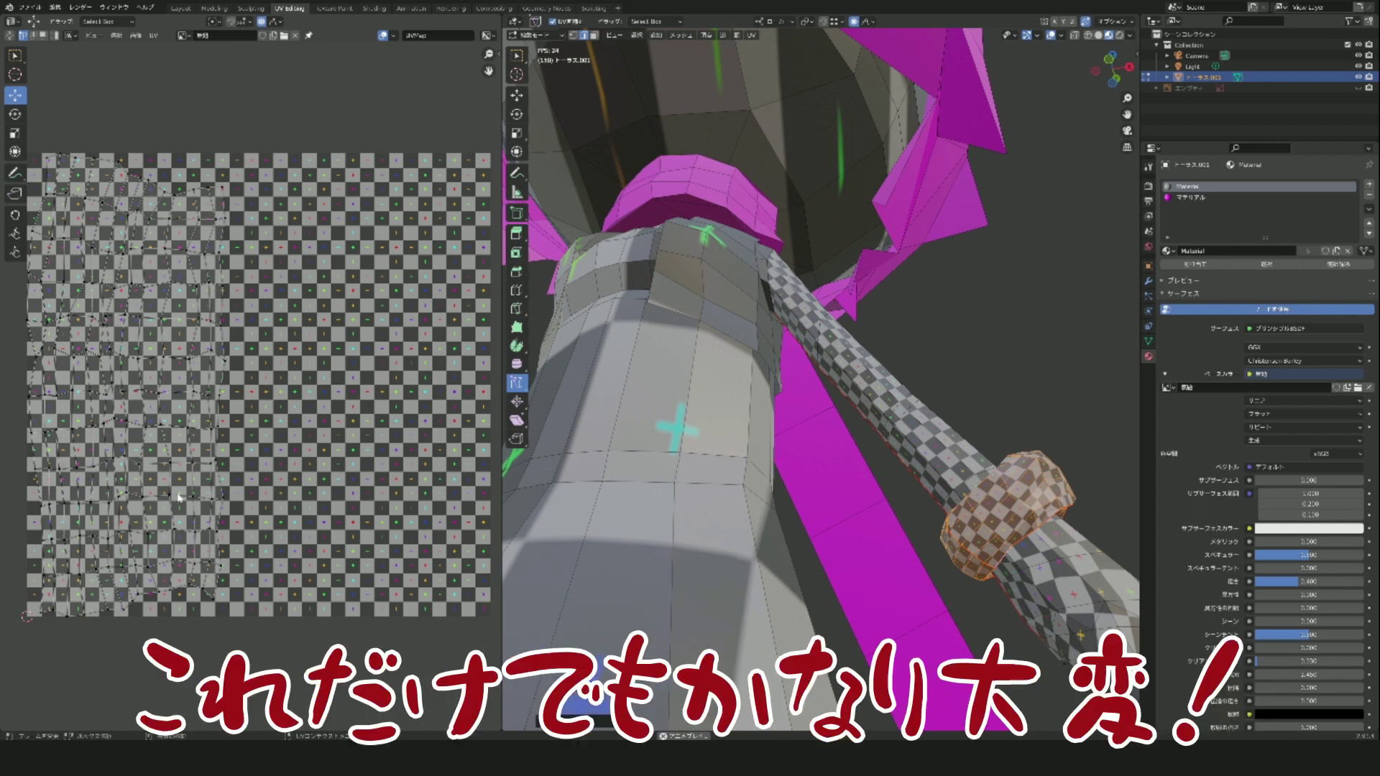
{"action": "scroll", "coordinate": [298, 425], "scroll_direction": "down", "scroll_amount": 1}
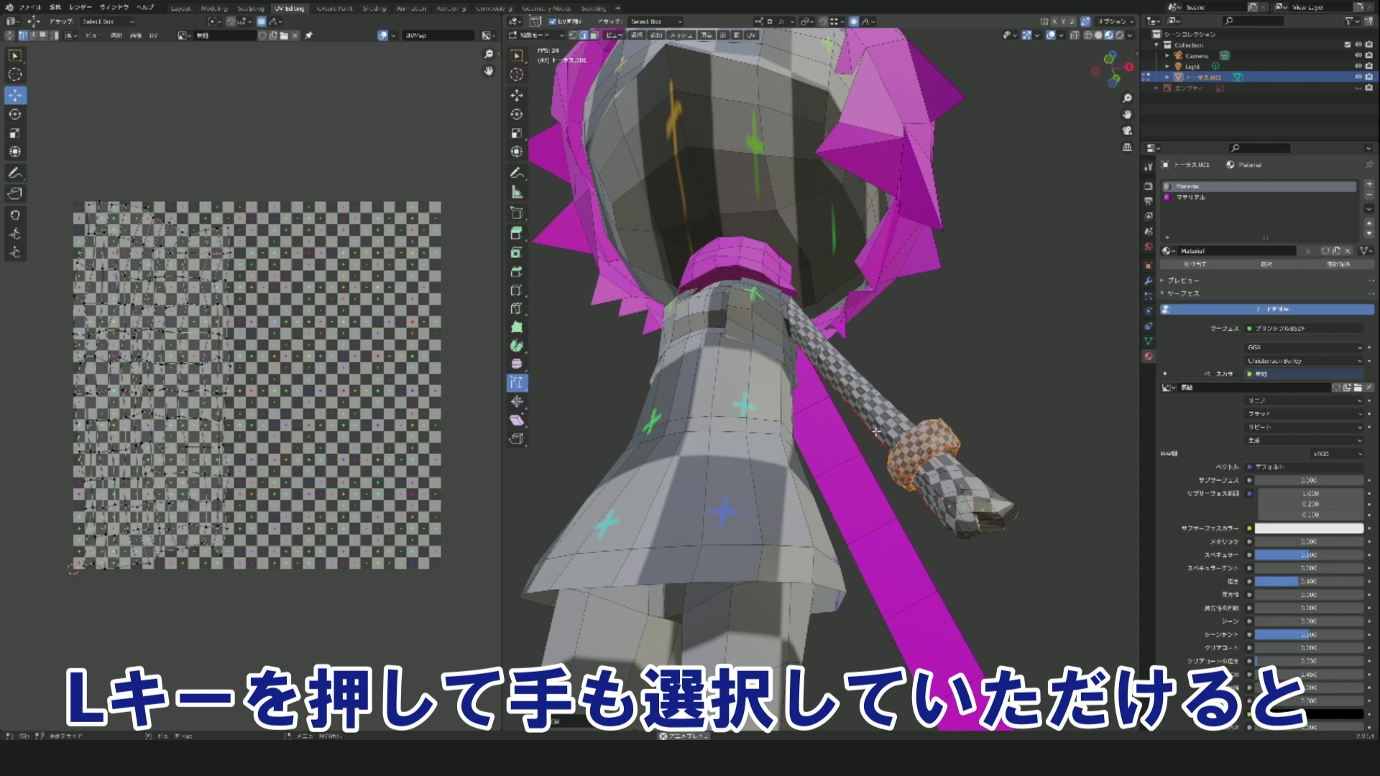
- Deselect the arm and select the wrist ring with L to check its UV islands
{"action": "key", "text": "l"}
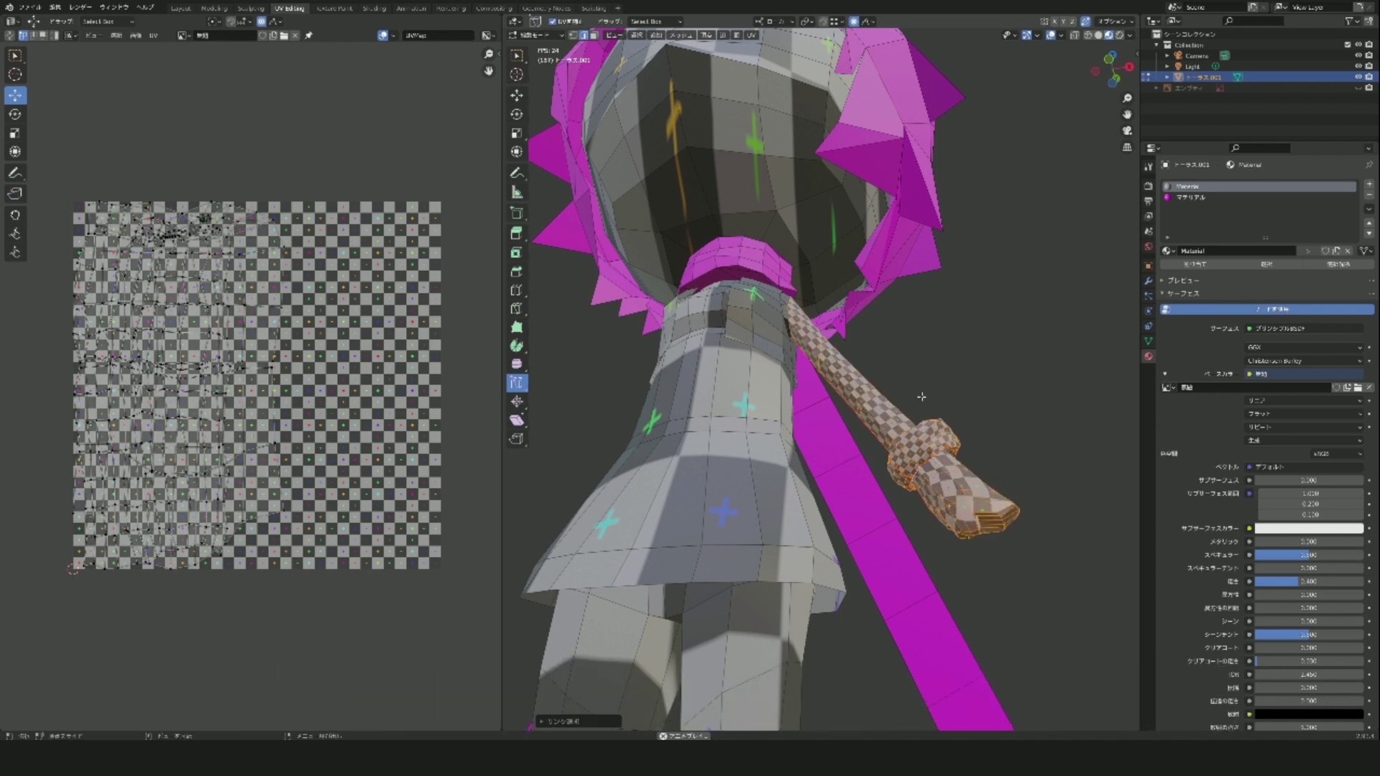
{"action": "key", "text": "alt+a"}
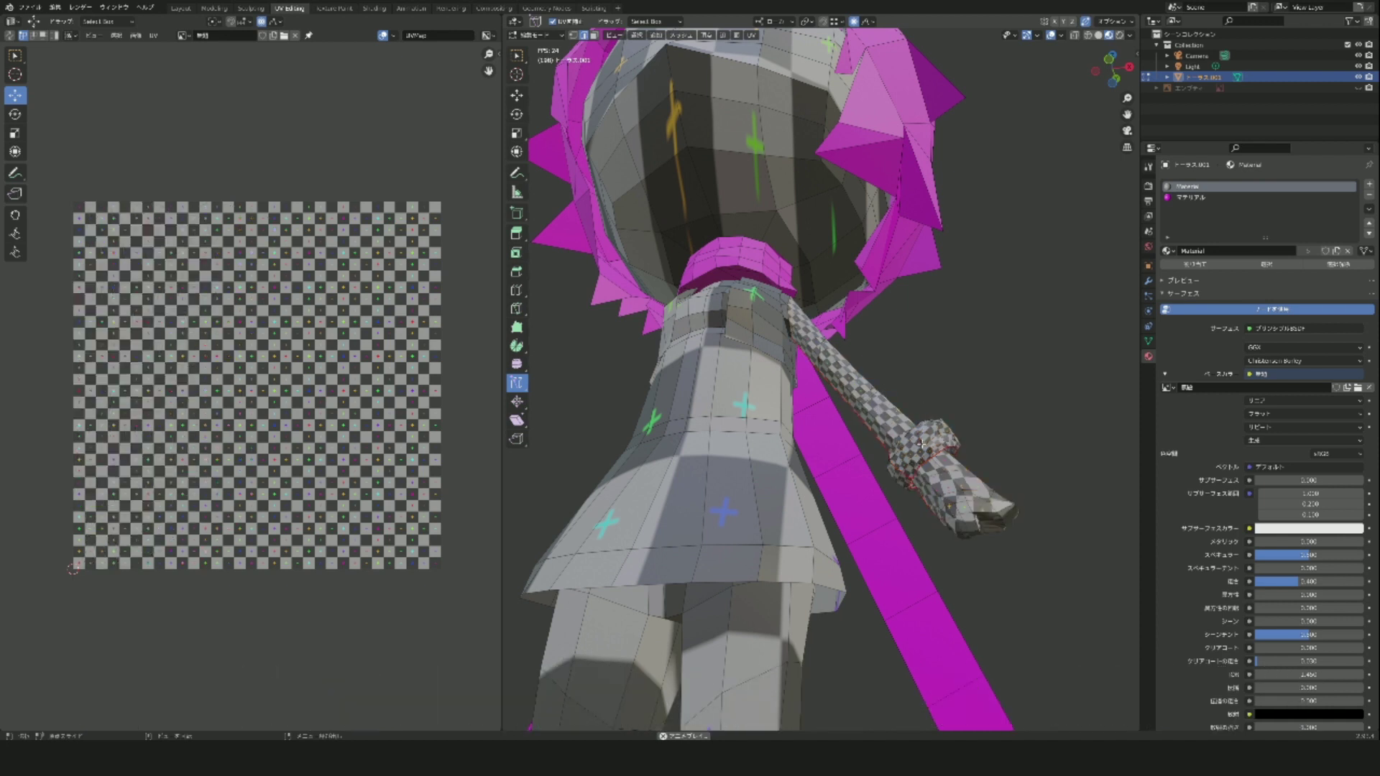
{"action": "key", "text": "l"}
{"action": "key", "text": "alt+a"}
{"action": "key", "text": "l"}
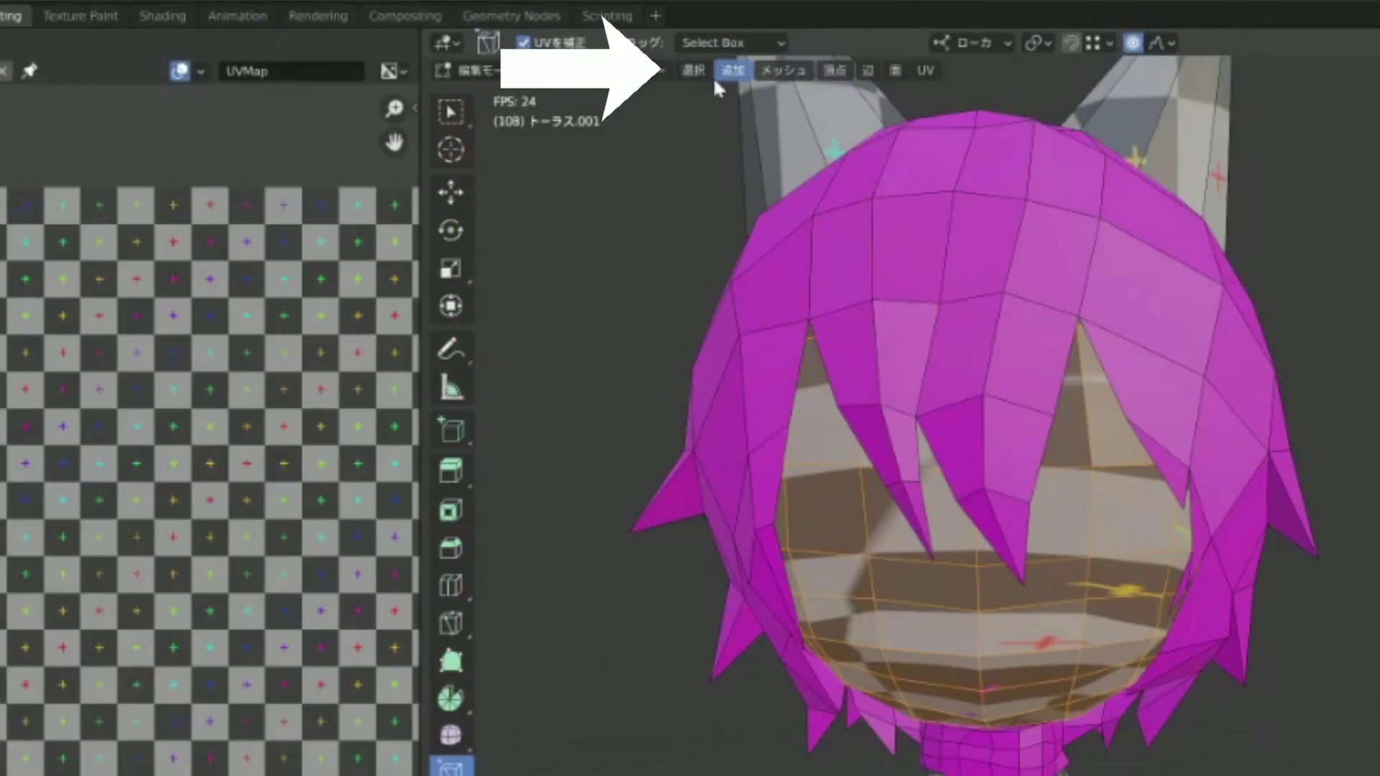
- Invert the selection and hide the hair and body, leaving only the head selected
{"action": "left_click", "coordinate": [694, 70]}
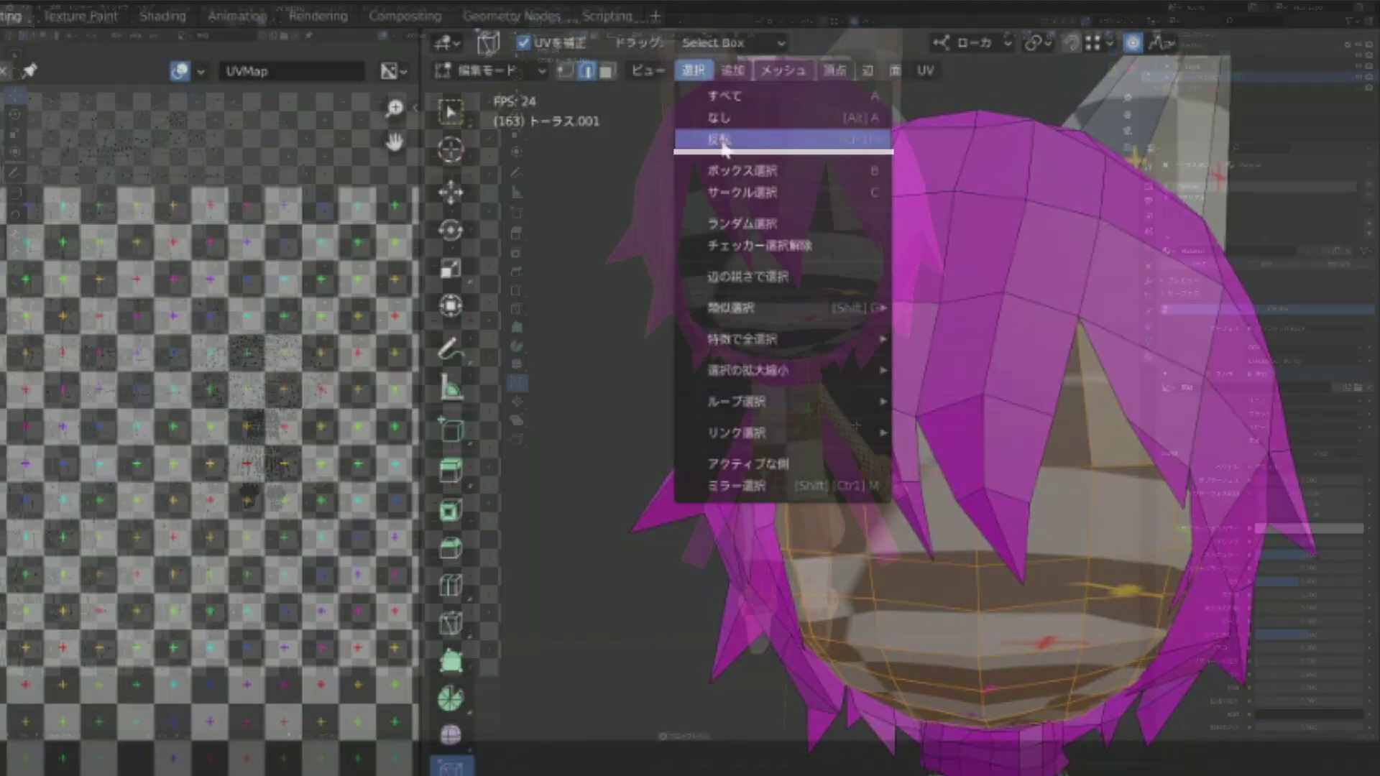
{"action": "left_click", "coordinate": [722, 140]}
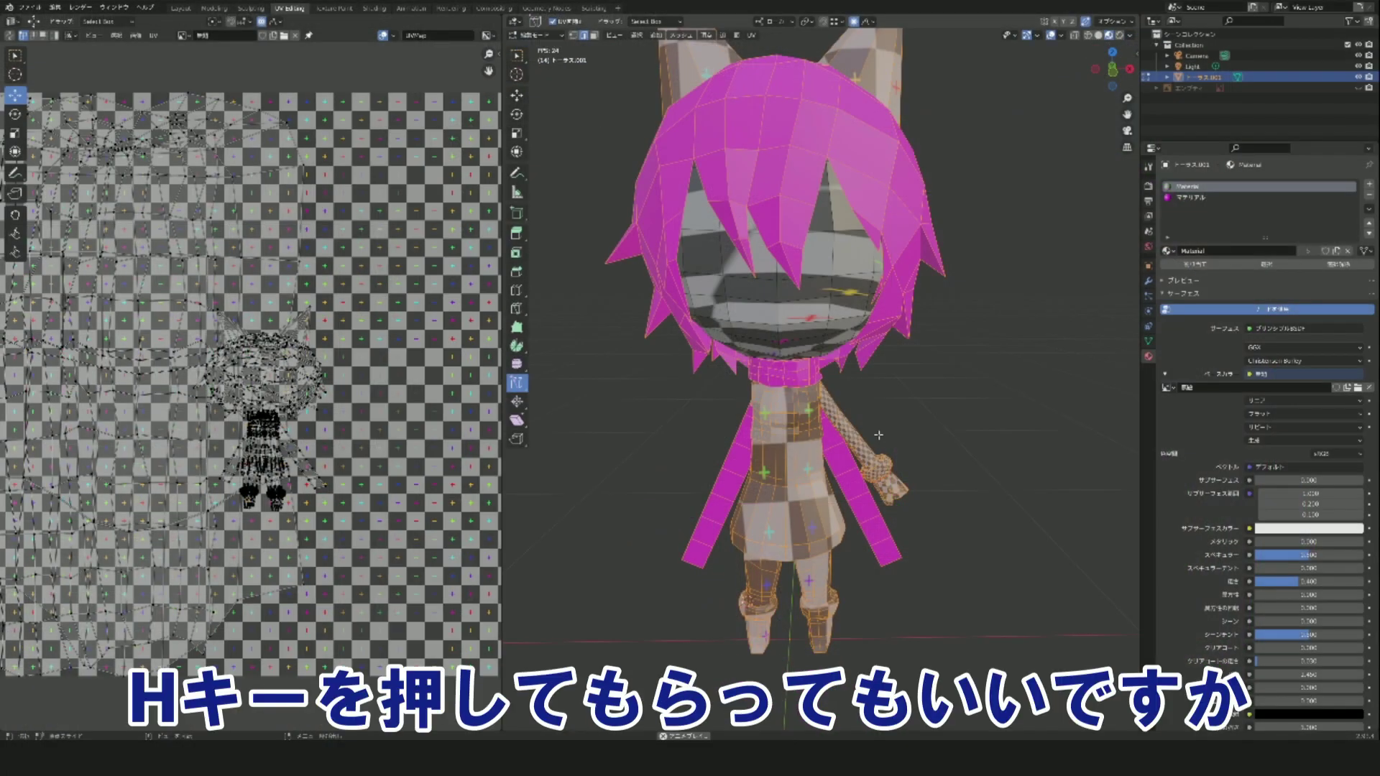
{"action": "key", "text": "h"}
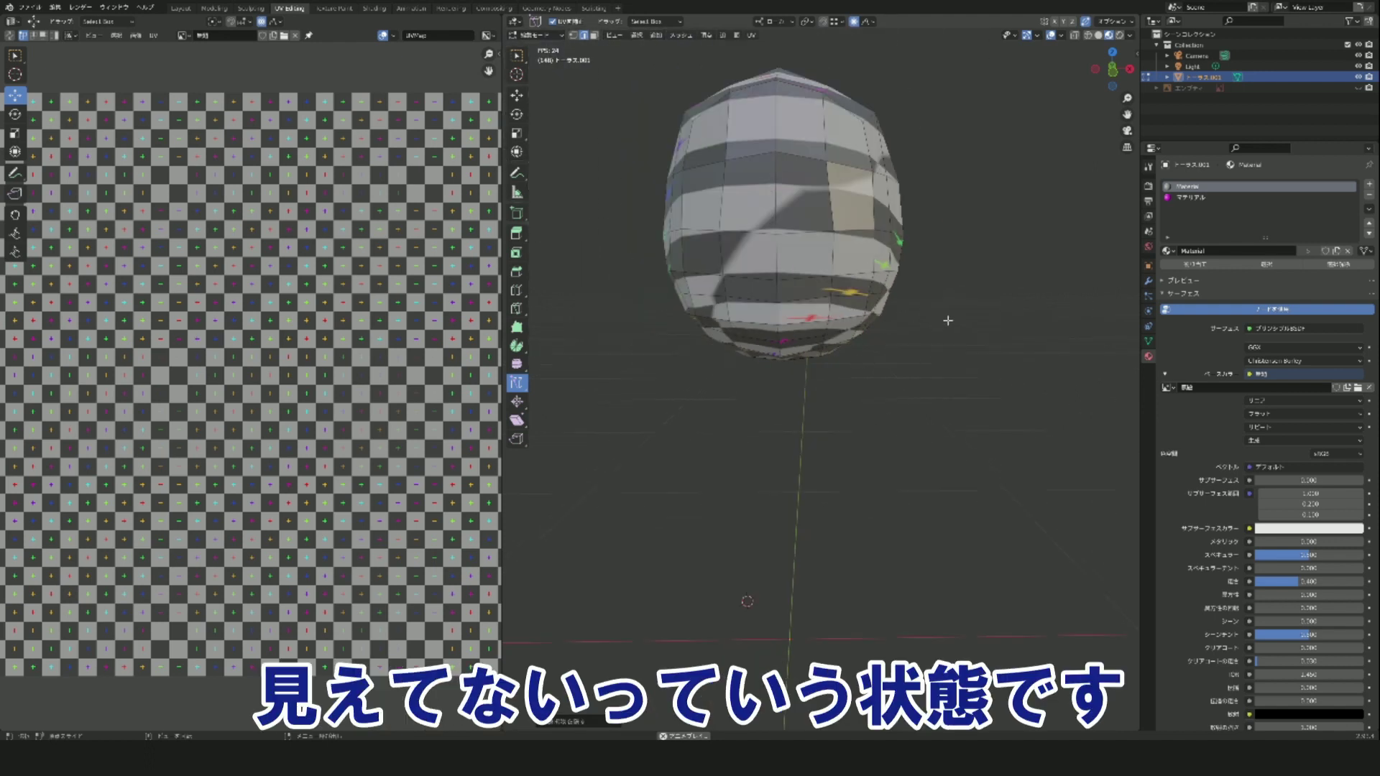
{"action": "key", "text": "a"}
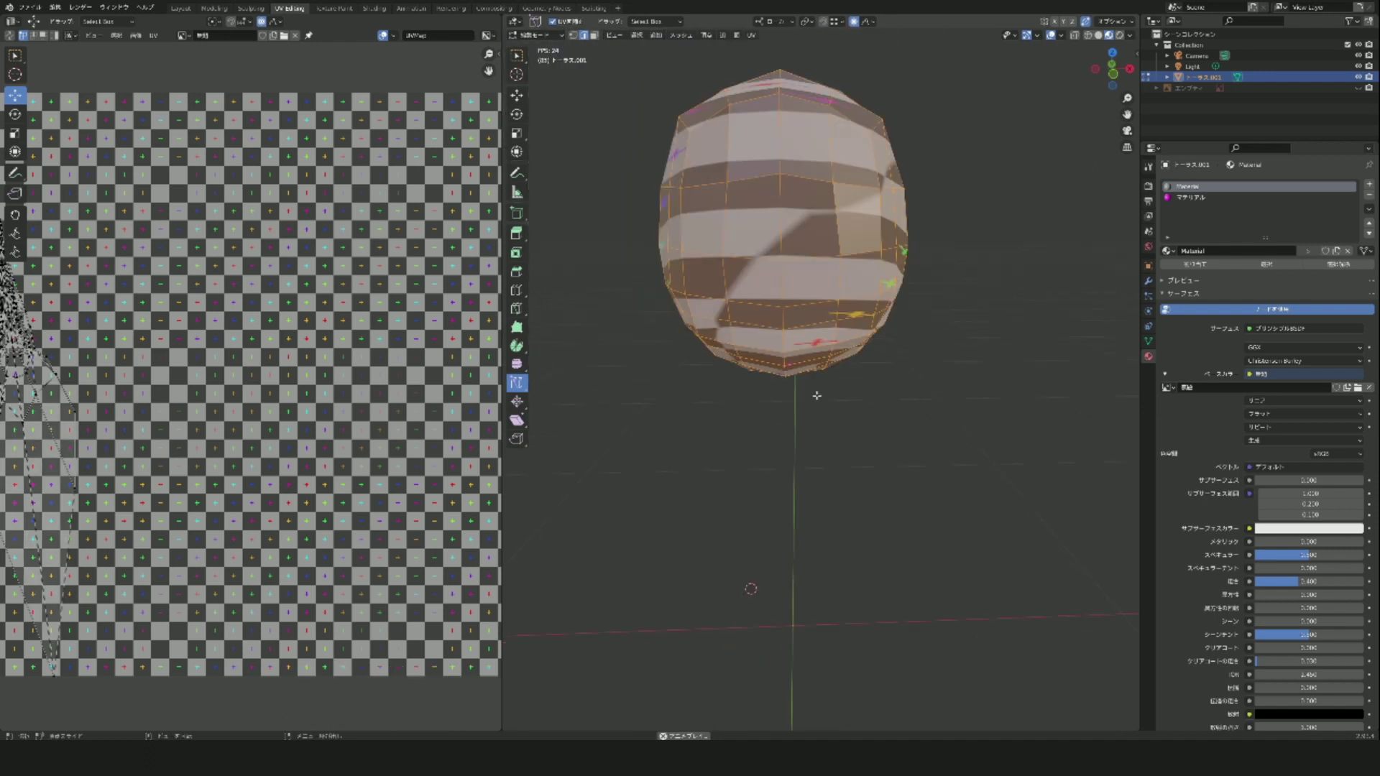
- Clear the head selection and pick two vertical edge loops for its seams
{"action": "mouse_move", "coordinate": [857, 401]}
{"action": "middle_mouse_down"}
{"action": "mouse_move", "coordinate": [775, 392]}
{"action": "mouse_move", "coordinate": [766, 368]}
{"action": "mouse_move", "coordinate": [798, 364]}
{"action": "mouse_move", "coordinate": [785, 373]}
{"action": "middle_mouse_up"}
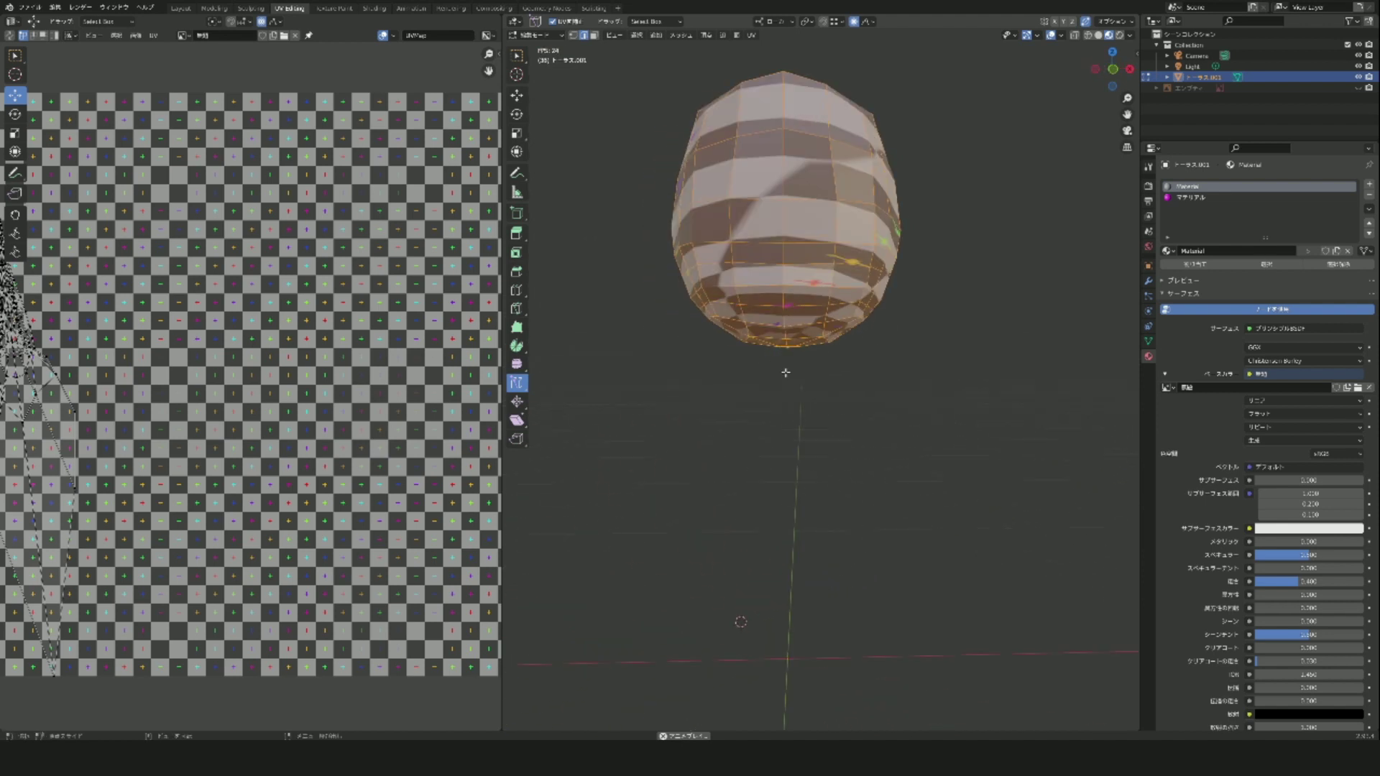
{"action": "key", "text": "alt+a"}
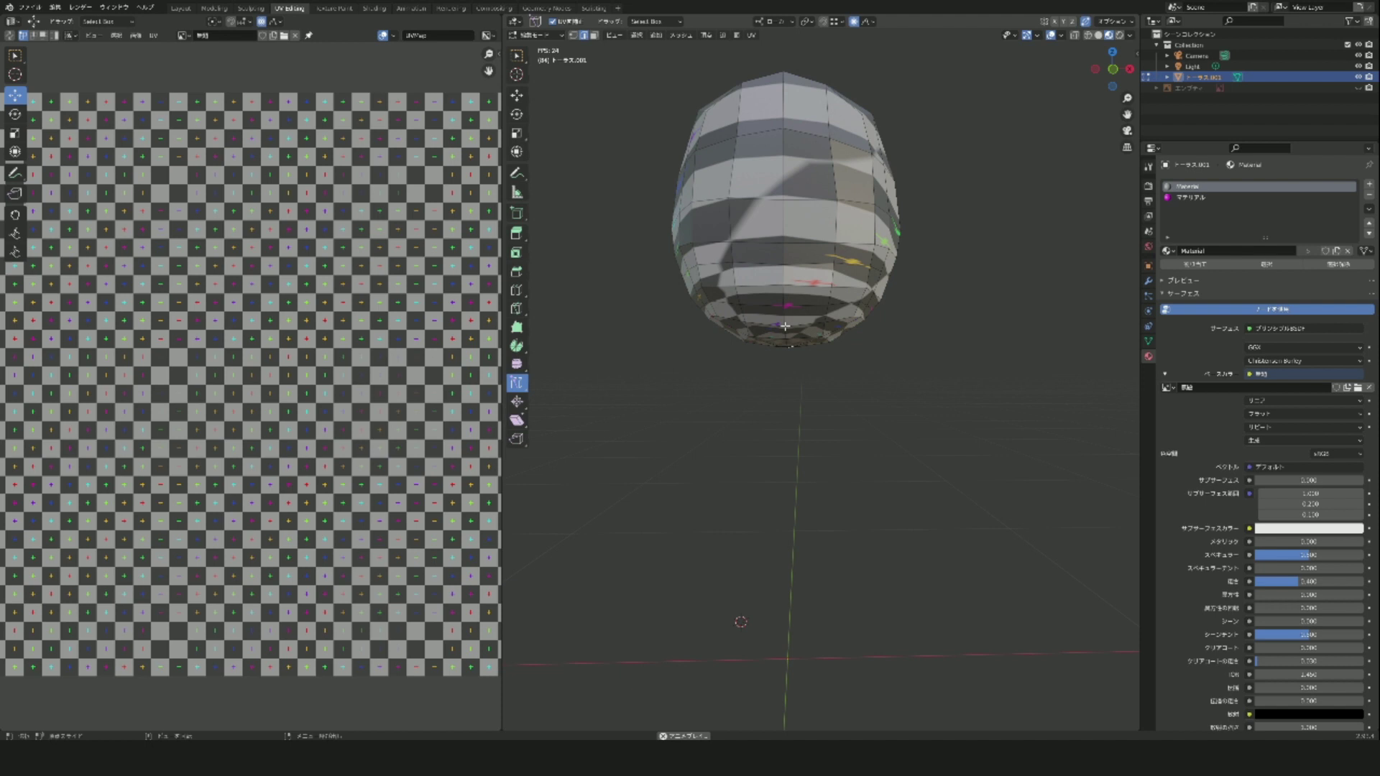
{"action": "left_click", "coordinate": [786, 328], "text": "alt"}
{"action": "mouse_move", "coordinate": [788, 332]}
{"action": "middle_mouse_down"}
{"action": "mouse_move", "coordinate": [848, 392]}
{"action": "mouse_move", "coordinate": [664, 361]}
{"action": "mouse_move", "coordinate": [848, 472]}
{"action": "middle_mouse_up"}
{"action": "mouse_move", "coordinate": [852, 501]}
{"action": "middle_mouse_down"}
{"action": "mouse_move", "coordinate": [875, 457]}
{"action": "mouse_move", "coordinate": [795, 392]}
{"action": "mouse_move", "coordinate": [748, 381]}
{"action": "mouse_move", "coordinate": [758, 327]}
{"action": "middle_mouse_up"}
{"action": "left_click", "coordinate": [758, 327], "text": "alt+shift"}
{"action": "mouse_move", "coordinate": [789, 424]}
{"action": "middle_mouse_down"}
{"action": "mouse_move", "coordinate": [816, 471]}
{"action": "mouse_move", "coordinate": [748, 518]}
{"action": "mouse_move", "coordinate": [863, 530]}
{"action": "middle_mouse_up"}
- Mark the selected head edges as UV seams
{"action": "scroll", "coordinate": [863, 530], "scroll_direction": "up", "scroll_amount": 3}
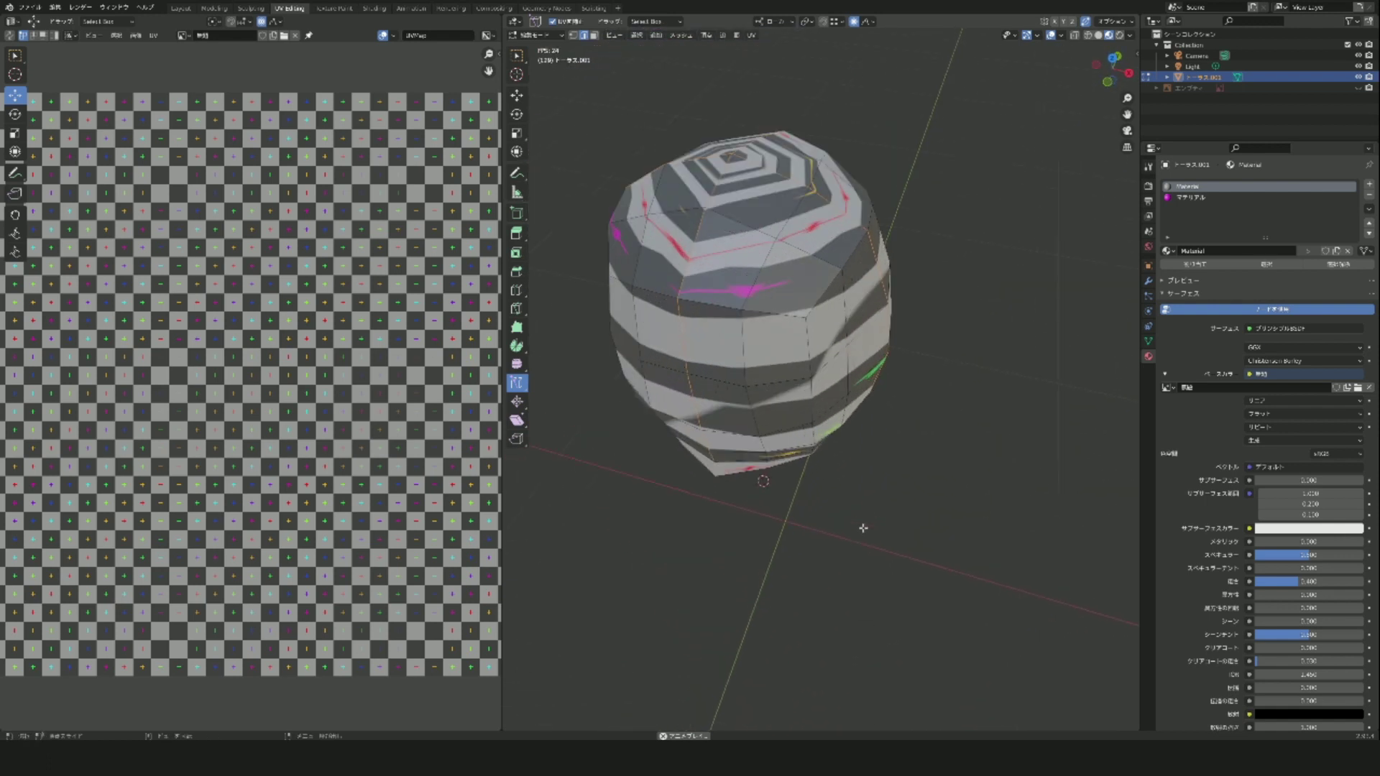
{"action": "scroll", "coordinate": [863, 530], "scroll_direction": "up", "scroll_amount": 2}
{"action": "right_click", "coordinate": [784, 262]}
{"action": "key", "text": "Escape"}
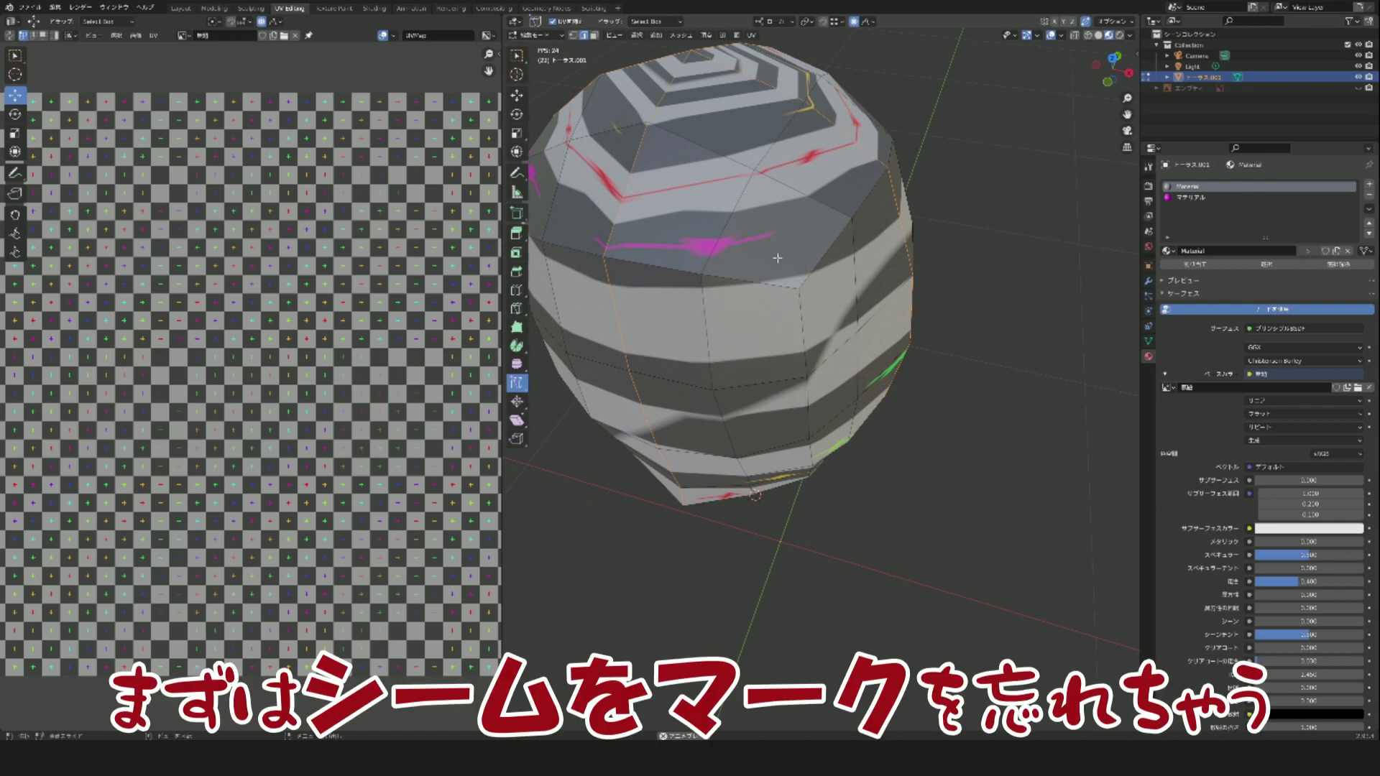
{"action": "key", "text": "u"}
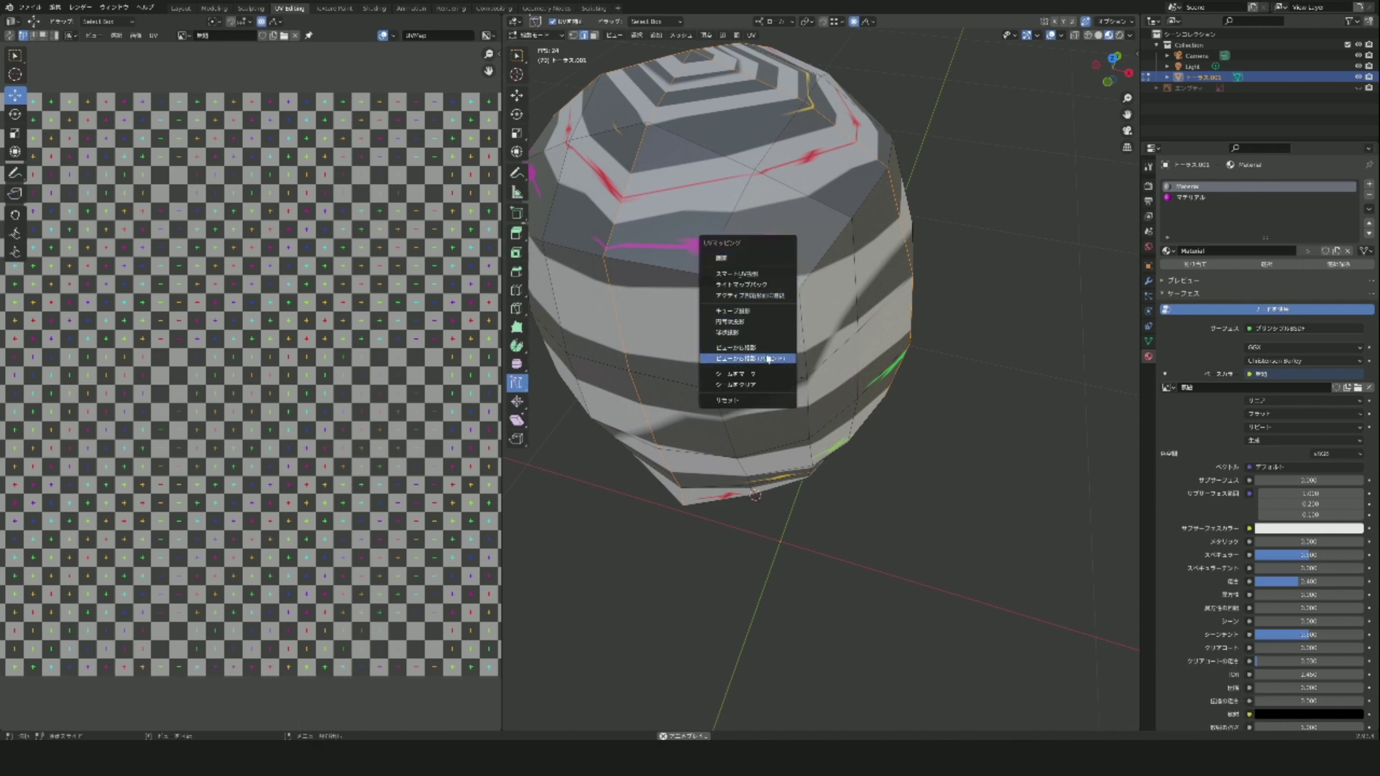
{"action": "left_click", "coordinate": [763, 375]}
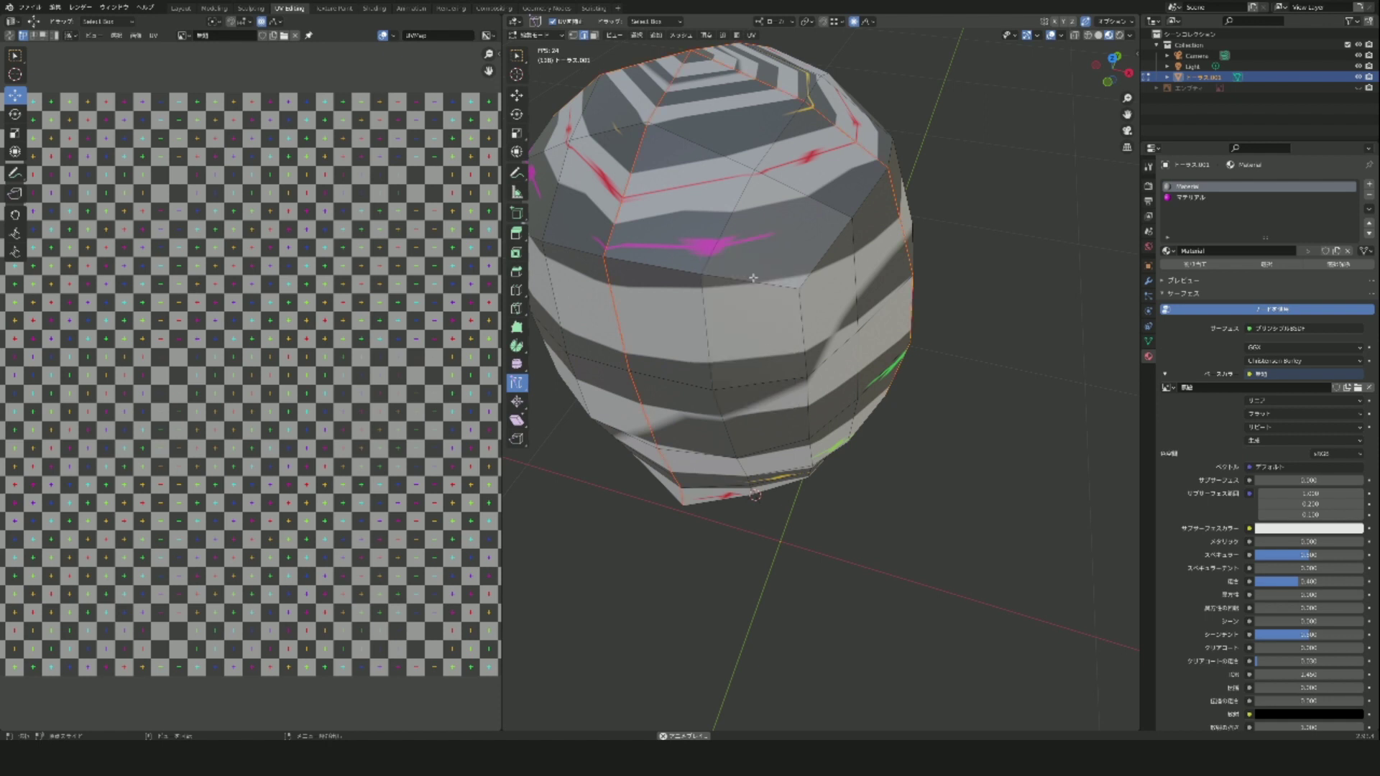
- Select the whole head and unwrap it along its seams onto the checker grid
{"action": "key", "text": "u"}
{"action": "left_click", "coordinate": [710, 164]}
{"action": "scroll", "coordinate": [327, 460], "scroll_direction": "down", "scroll_amount": 4}
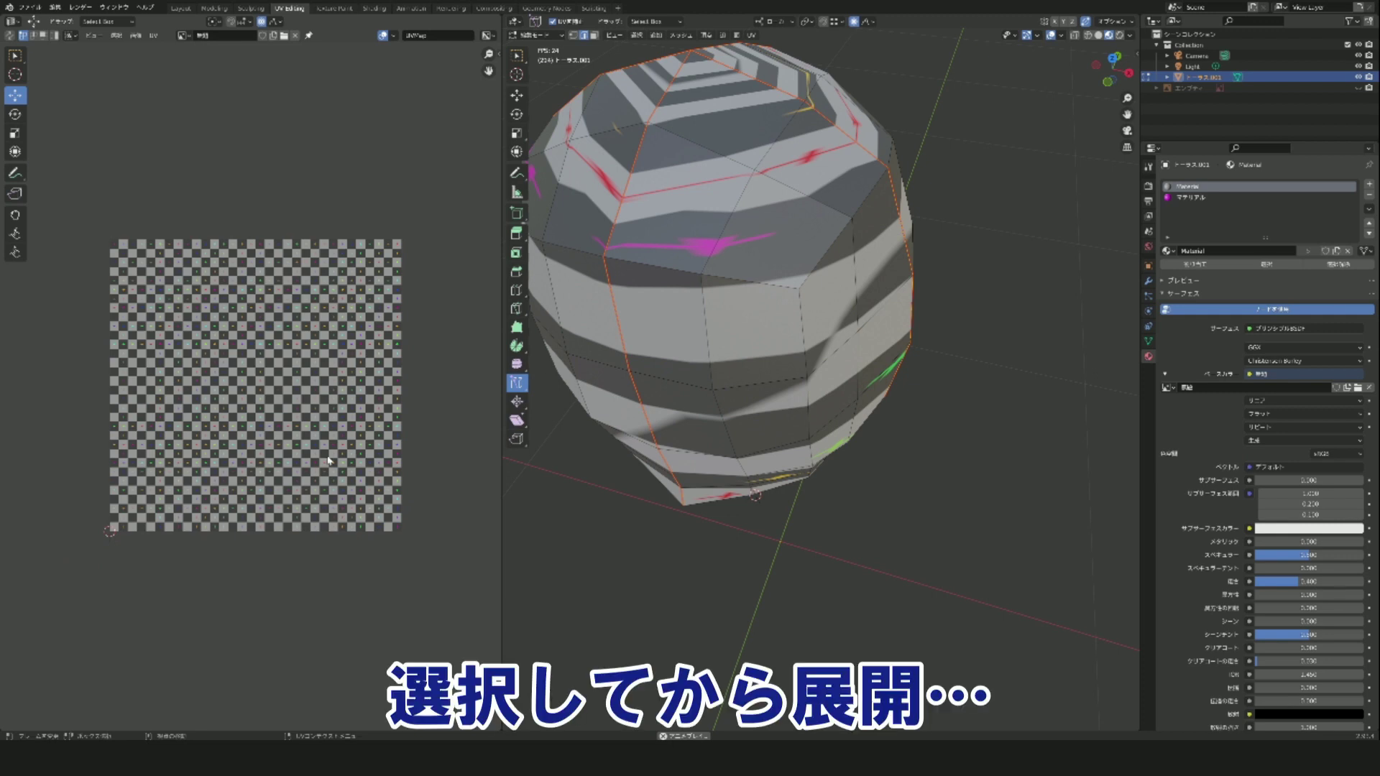
{"action": "key", "text": "a"}
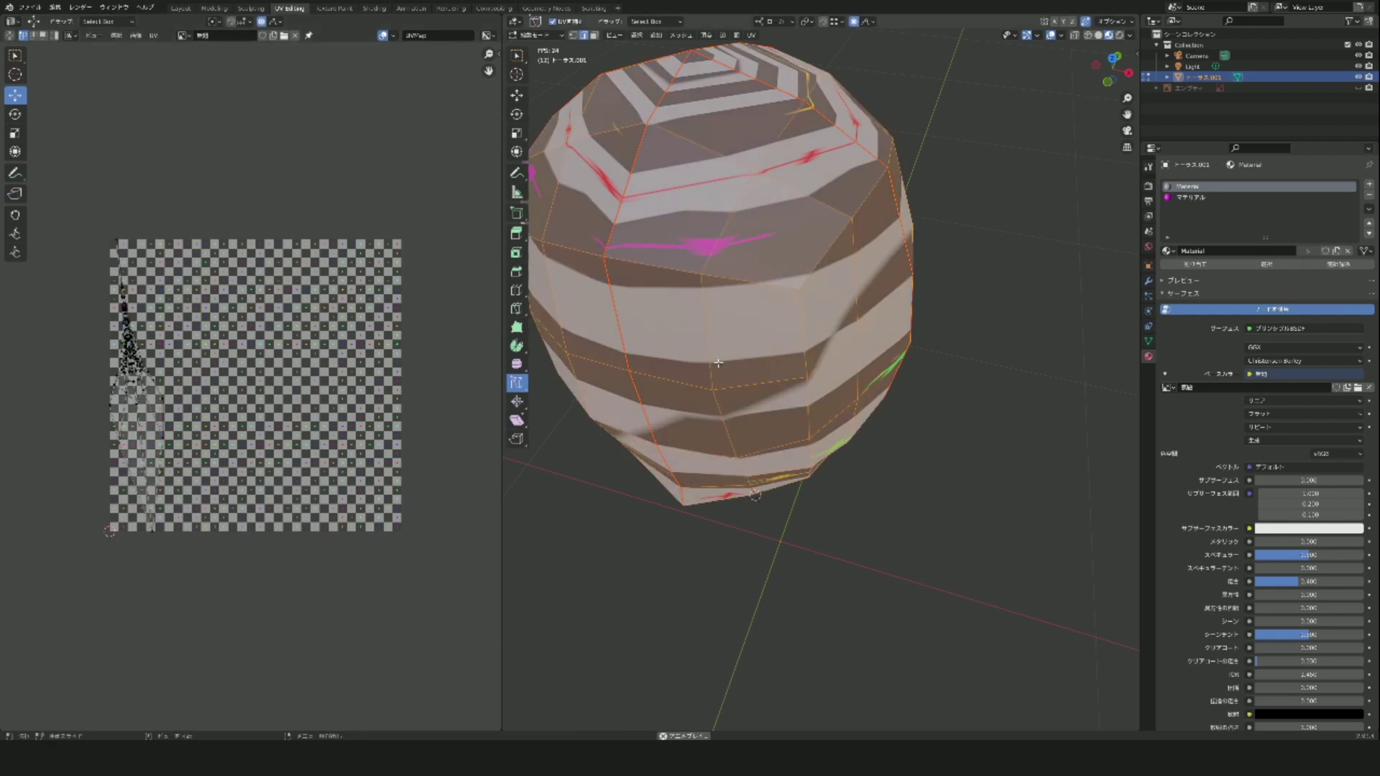
{"action": "key", "text": "u"}
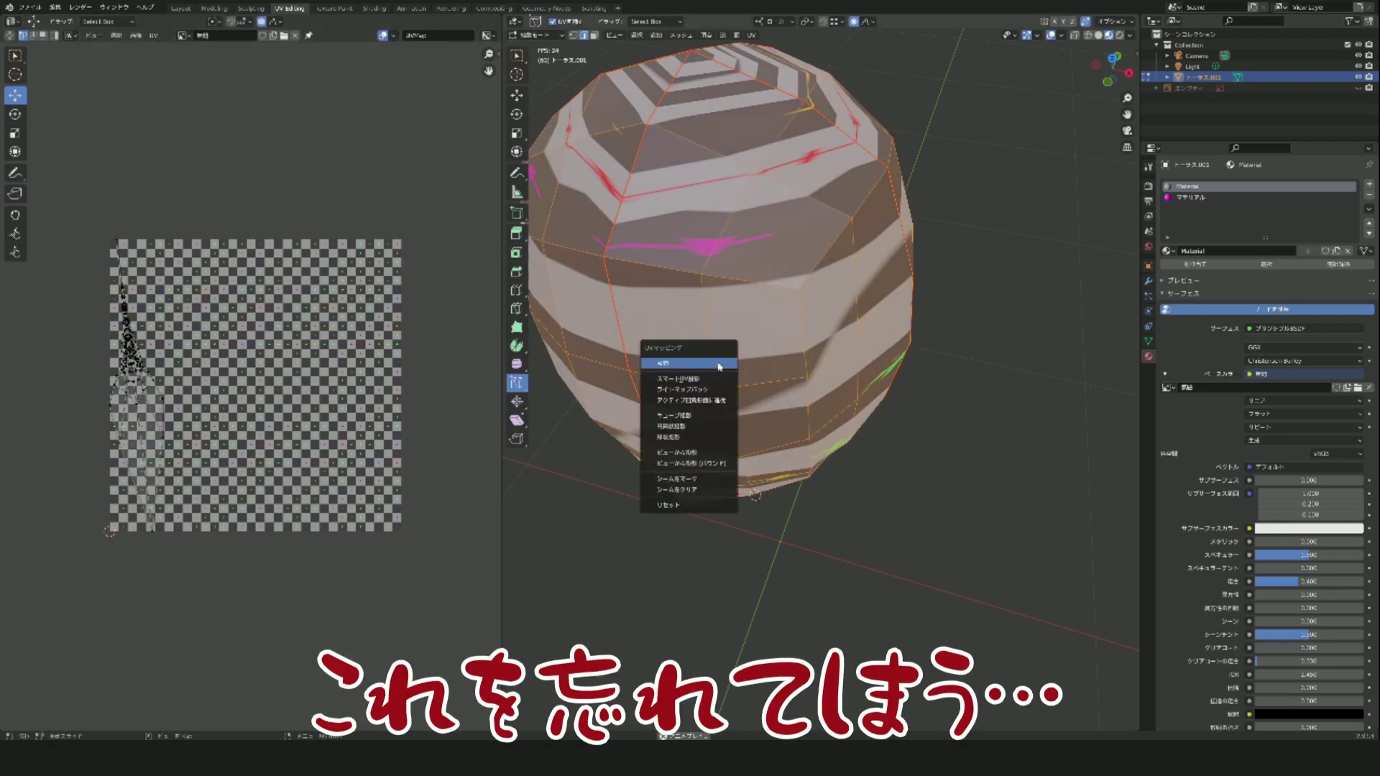
{"action": "left_click", "coordinate": [718, 366]}
{"action": "scroll", "coordinate": [191, 496], "scroll_direction": "up", "scroll_amount": 1}
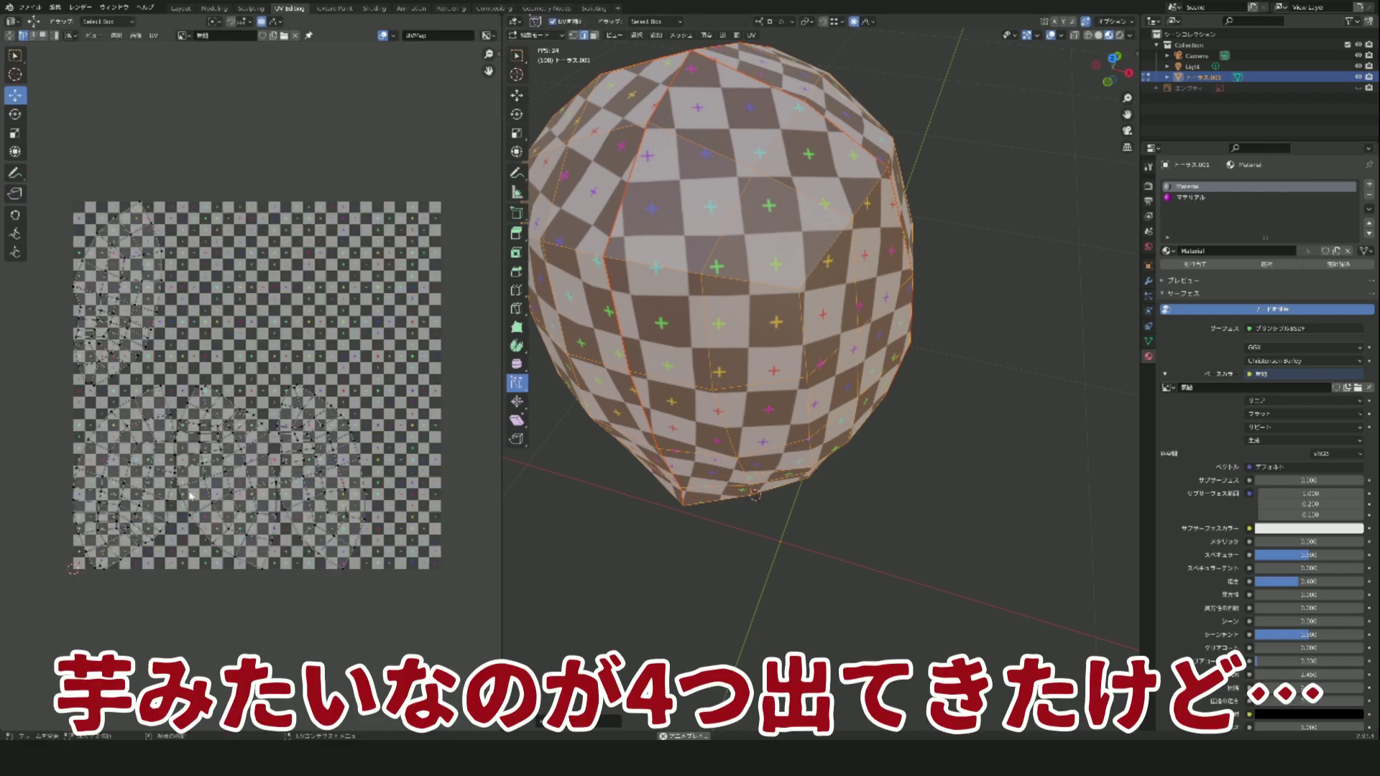
{"action": "scroll", "coordinate": [191, 496], "scroll_direction": "up", "scroll_amount": 1}
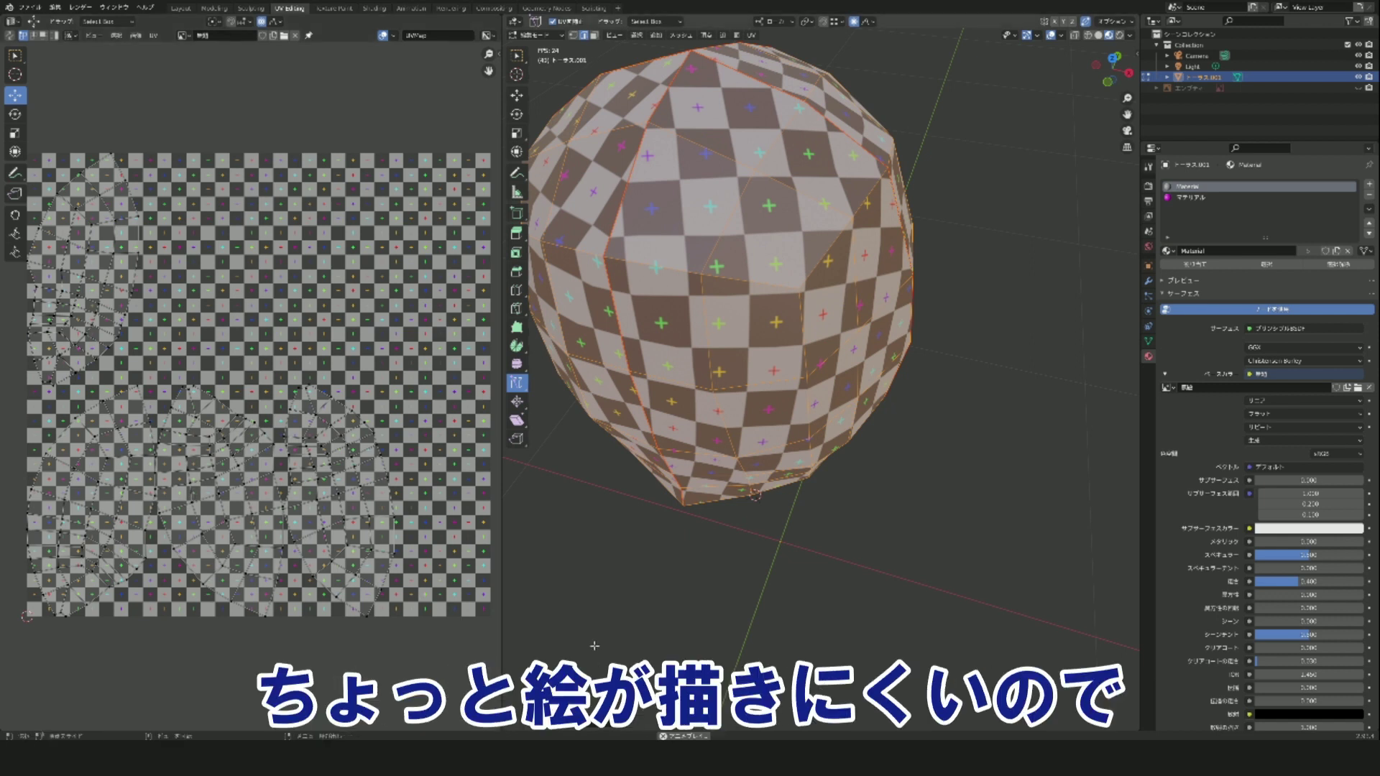
- Clear the seam from the chosen head edges and re-unwrap the head
{"action": "mouse_move", "coordinate": [649, 573]}
{"action": "middle_mouse_down"}
{"action": "mouse_move", "coordinate": [687, 540]}
{"action": "mouse_move", "coordinate": [726, 554]}
{"action": "mouse_move", "coordinate": [702, 563]}
{"action": "mouse_move", "coordinate": [731, 399]}
{"action": "mouse_move", "coordinate": [849, 163]}
{"action": "mouse_move", "coordinate": [804, 326]}
{"action": "mouse_move", "coordinate": [818, 263]}
{"action": "middle_mouse_up"}
{"action": "key", "text": "alt+a"}
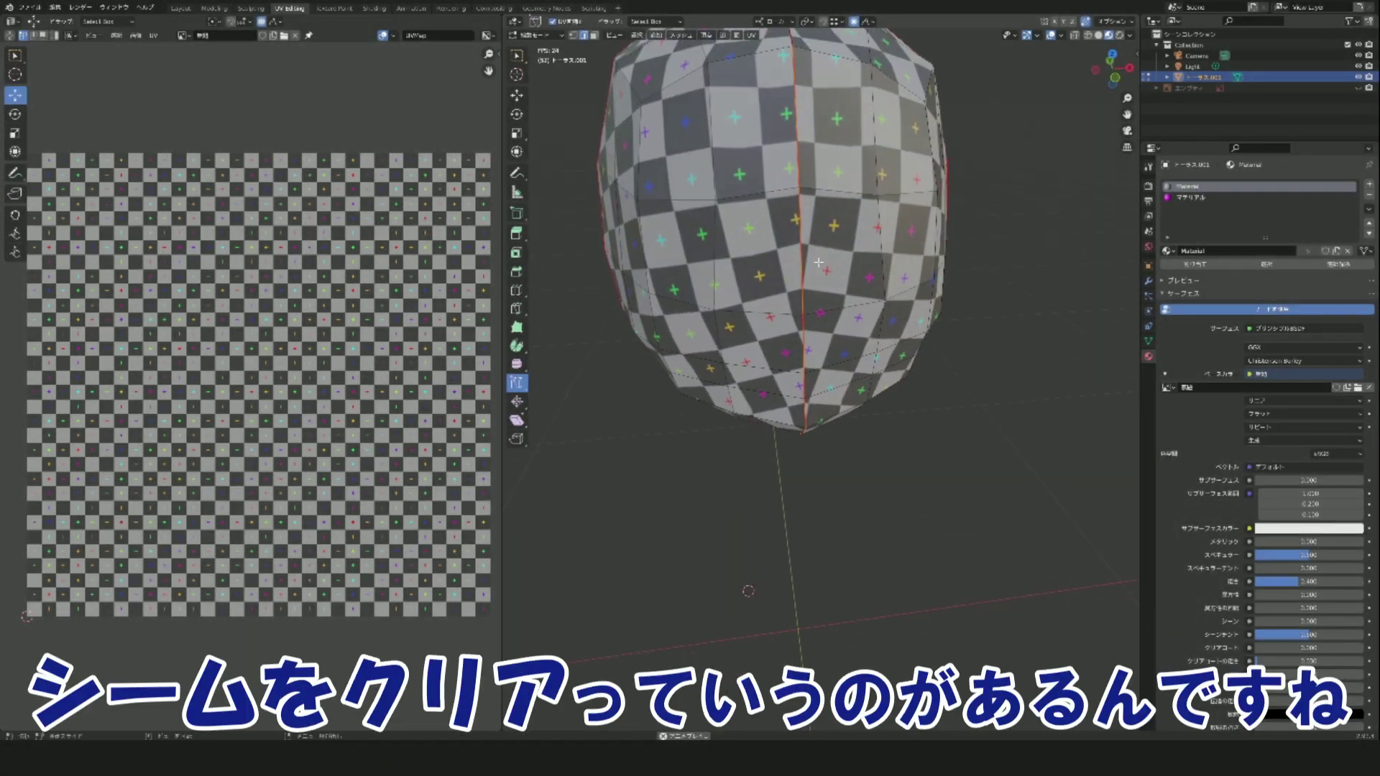
{"action": "key", "text": "ctrl+e"}
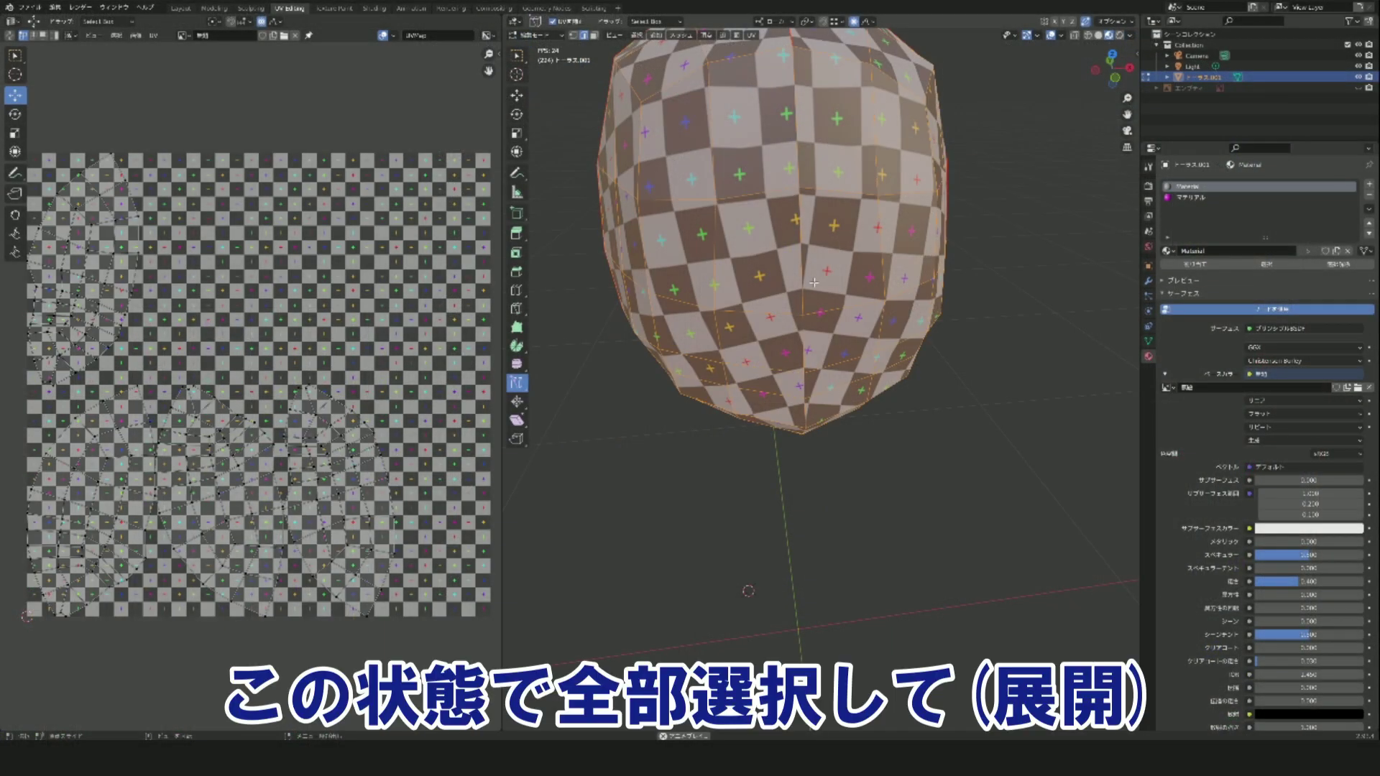
{"action": "key", "text": "u"}
{"action": "left_click", "coordinate": [814, 283]}
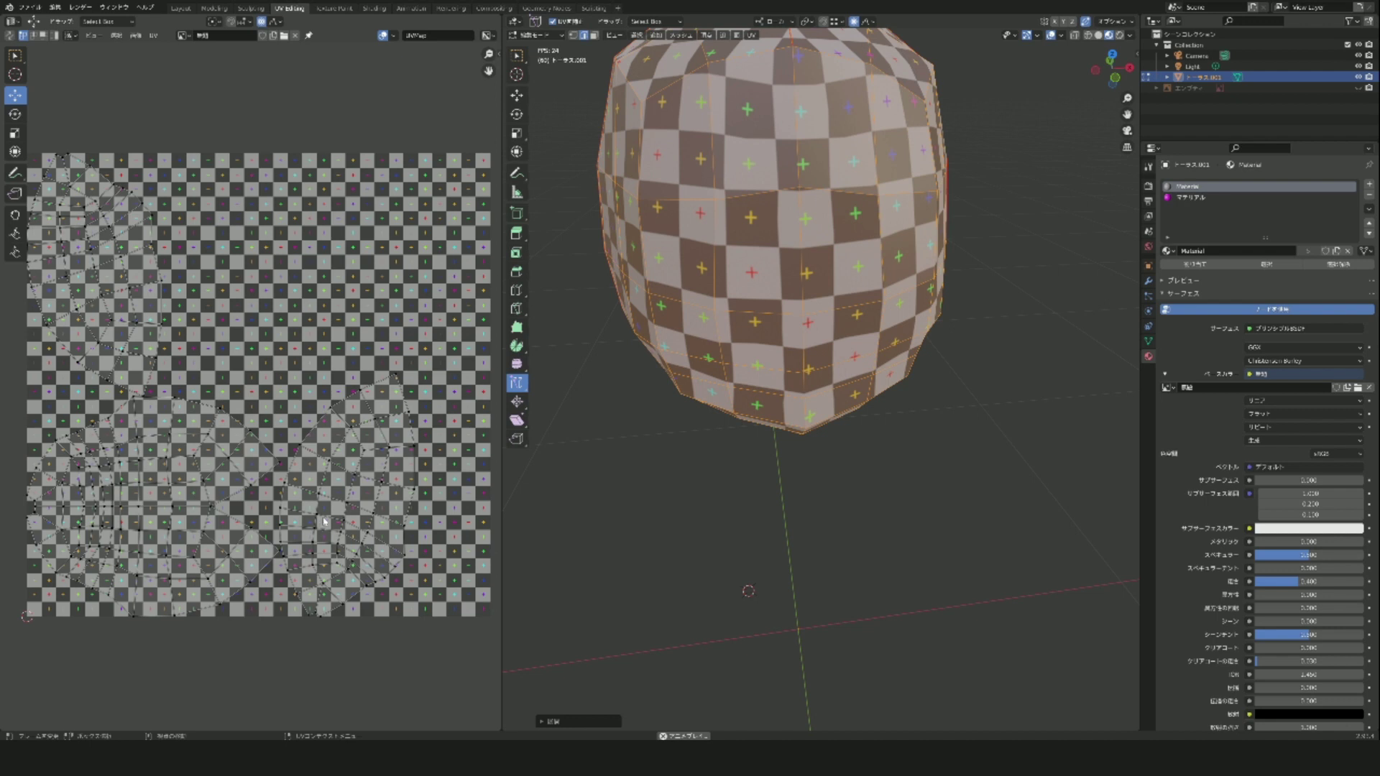
- Select all the head's UV islands, revealing three separate islands
{"action": "mouse_move", "coordinate": [762, 568]}
{"action": "middle_mouse_down"}
{"action": "mouse_move", "coordinate": [789, 541]}
{"action": "mouse_move", "coordinate": [806, 545]}
{"action": "middle_mouse_up"}
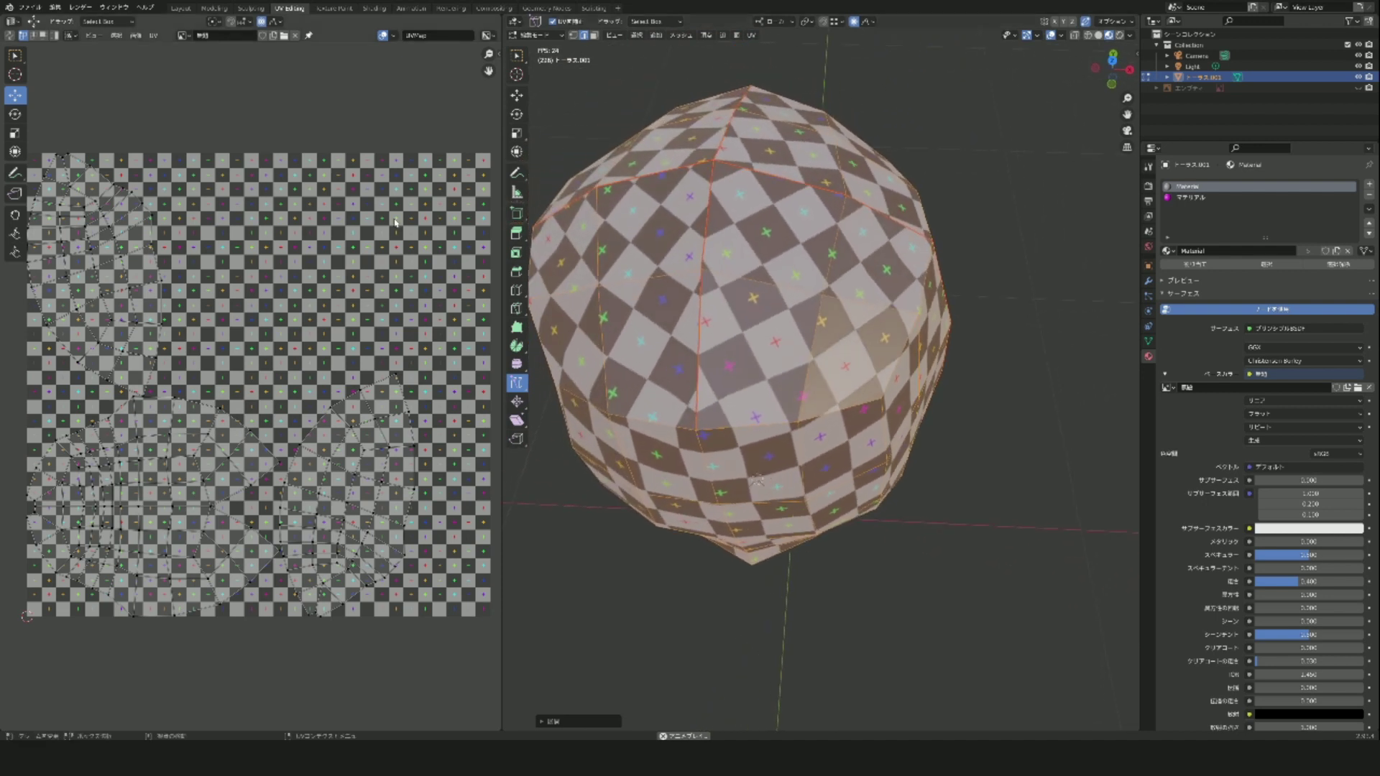
{"action": "key", "text": "a"}
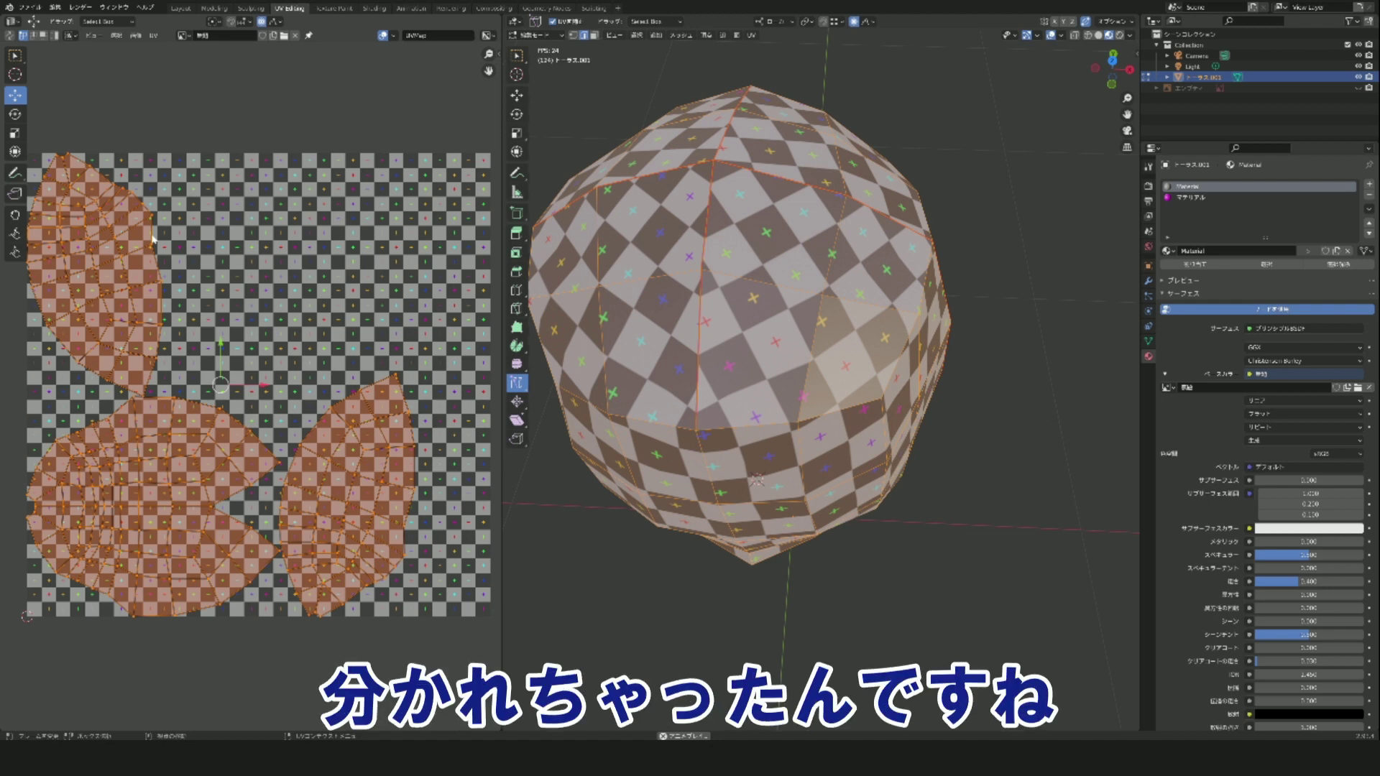
{"action": "mouse_move", "coordinate": [791, 345]}
{"action": "middle_mouse_down"}
{"action": "mouse_move", "coordinate": [841, 386]}
{"action": "mouse_move", "coordinate": [791, 261]}
{"action": "middle_mouse_up"}
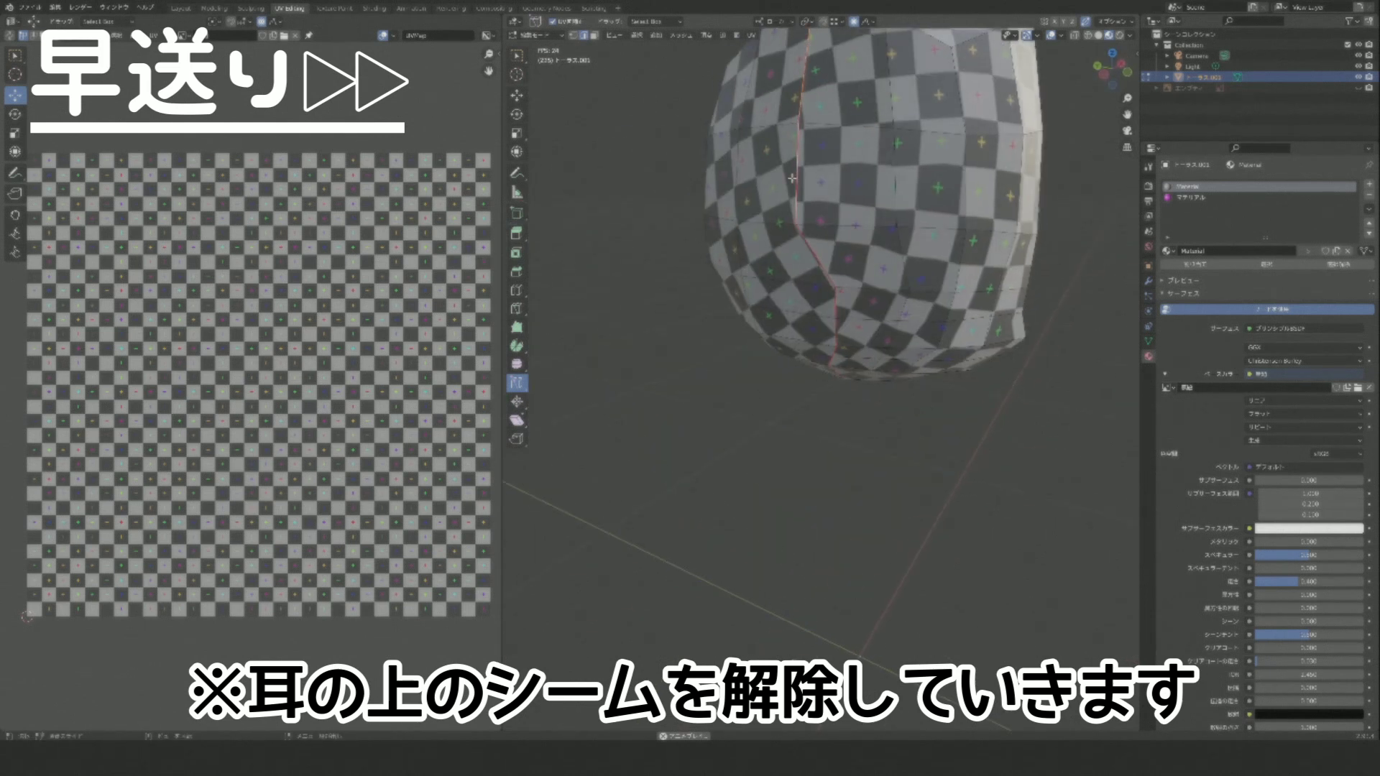
- Re-unwrap the whole head so its UVs form one connected, two-lobed island
{"action": "key", "text": "a"}
{"action": "key", "text": "u"}
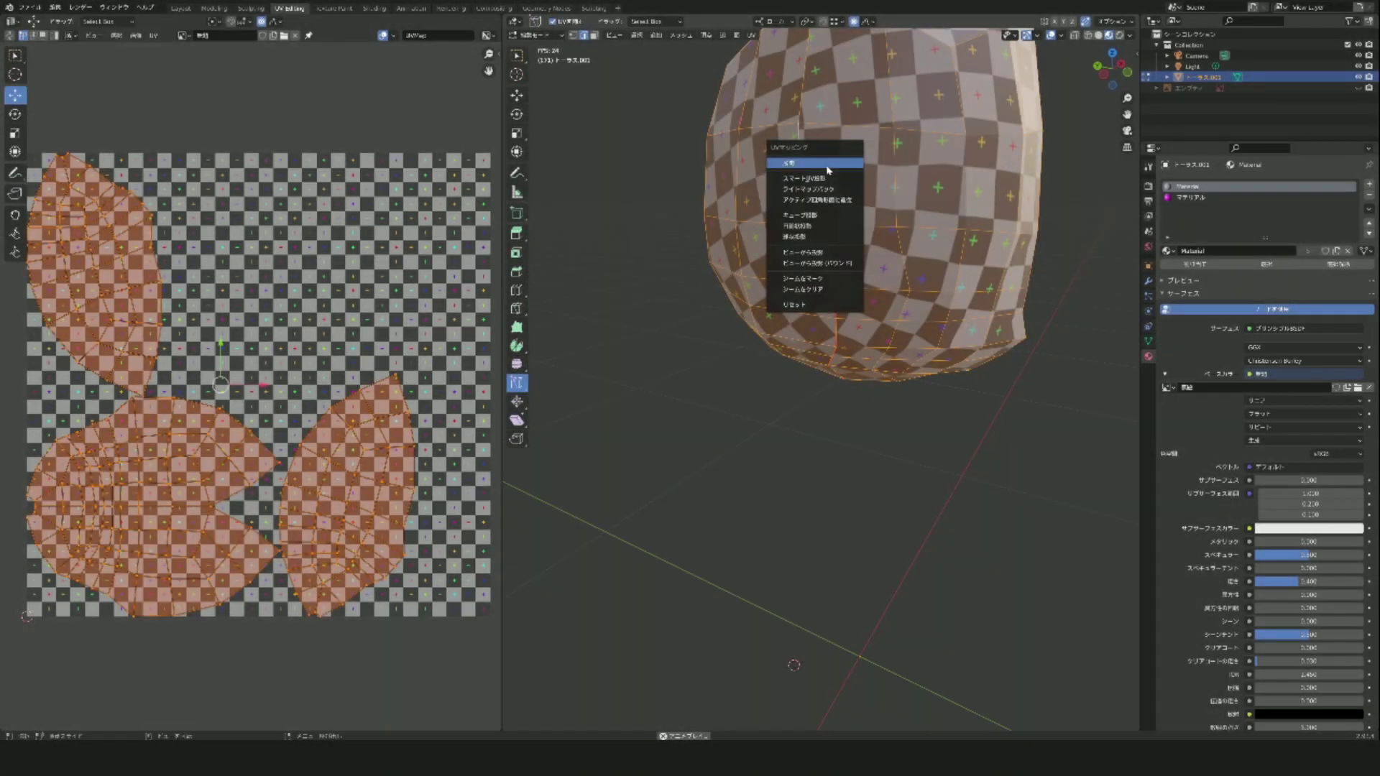
{"action": "left_click", "coordinate": [830, 169]}
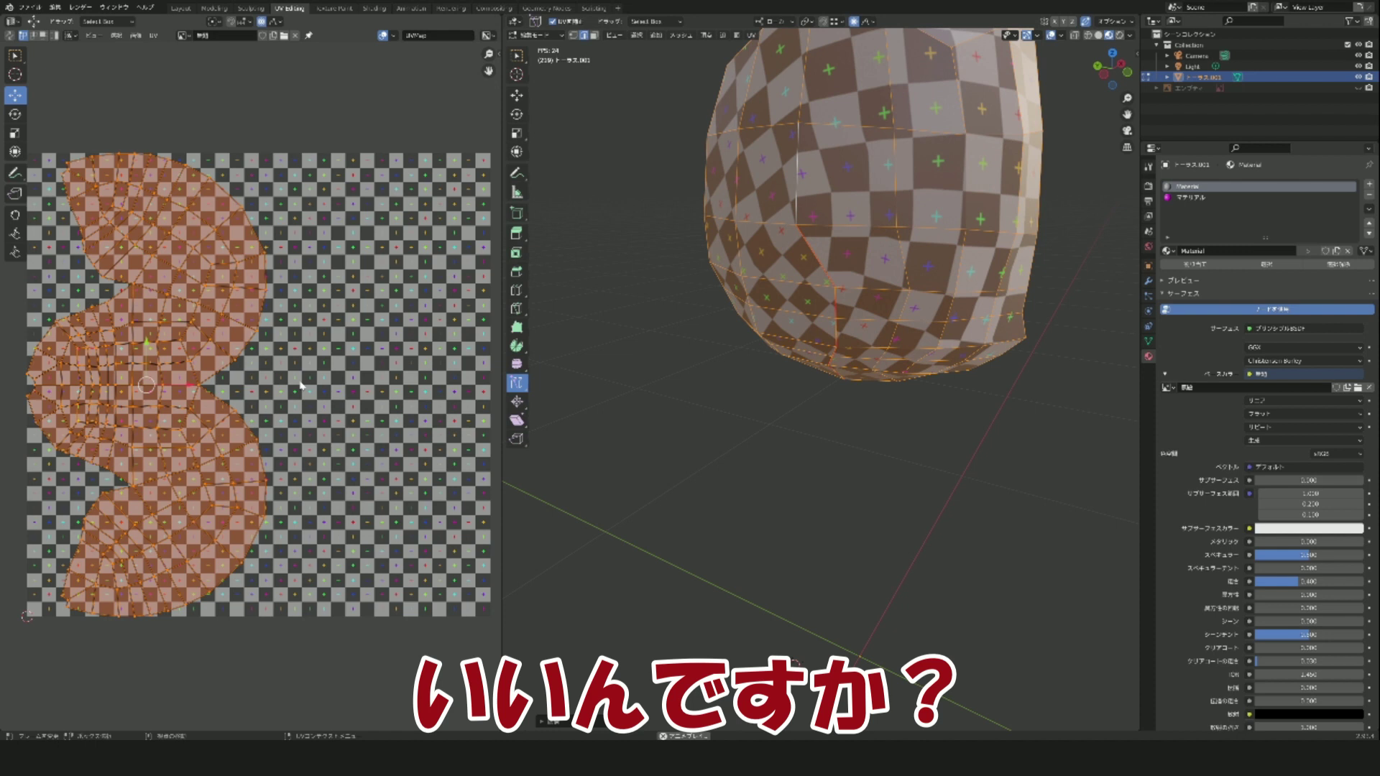
{"action": "scroll", "coordinate": [300, 386], "scroll_direction": "down", "scroll_amount": 2}
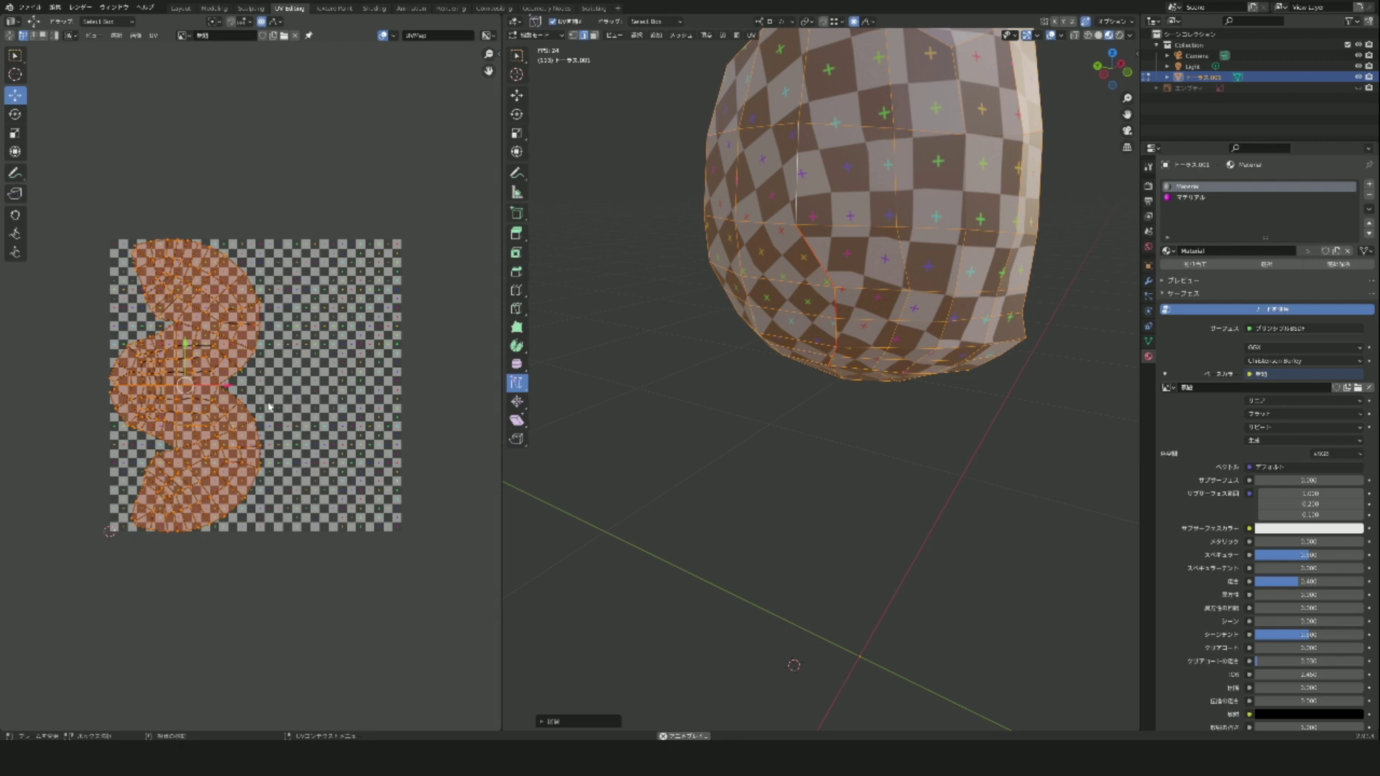
{"action": "scroll", "coordinate": [404, 478], "scroll_direction": "up", "scroll_amount": 2}
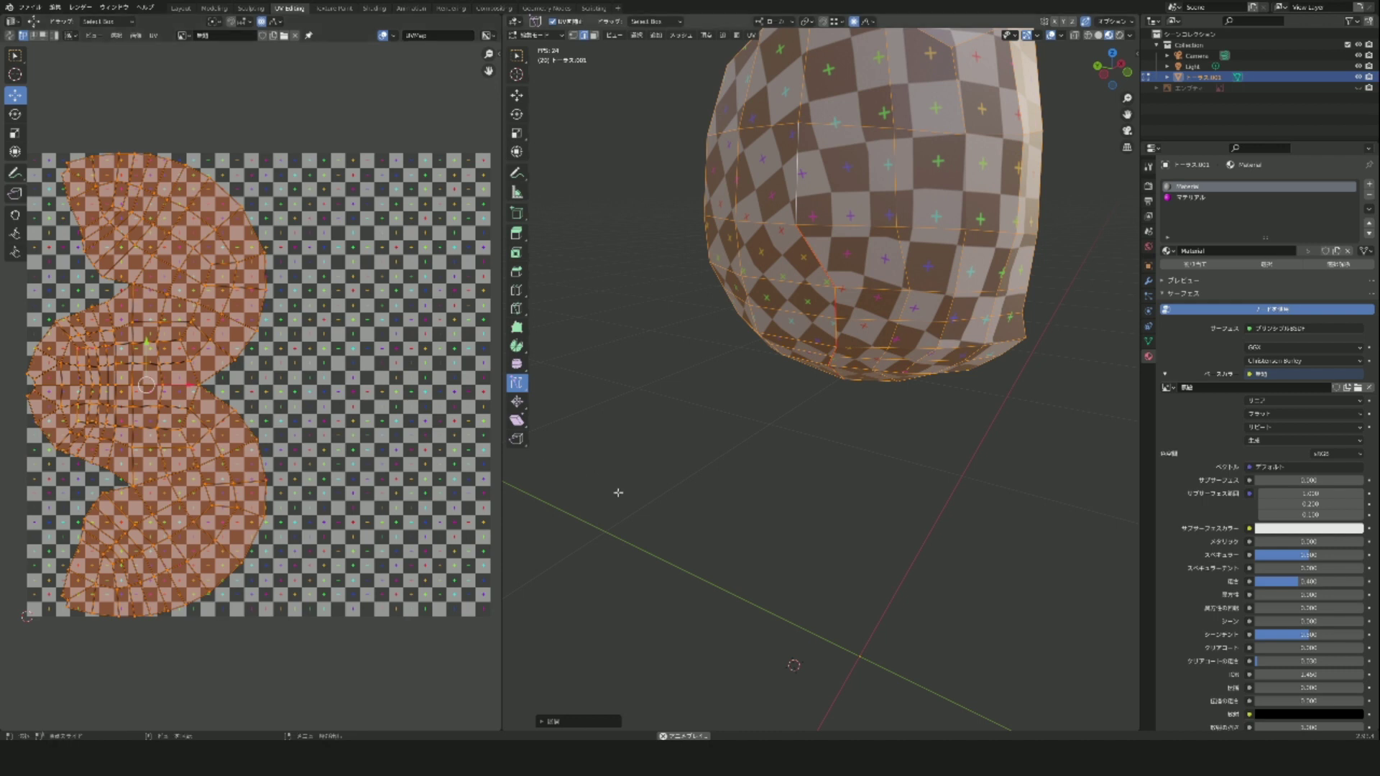
{"action": "mouse_move", "coordinate": [833, 439]}
{"action": "middle_mouse_down"}
{"action": "mouse_move", "coordinate": [773, 454]}
{"action": "mouse_move", "coordinate": [749, 424]}
{"action": "middle_mouse_up"}
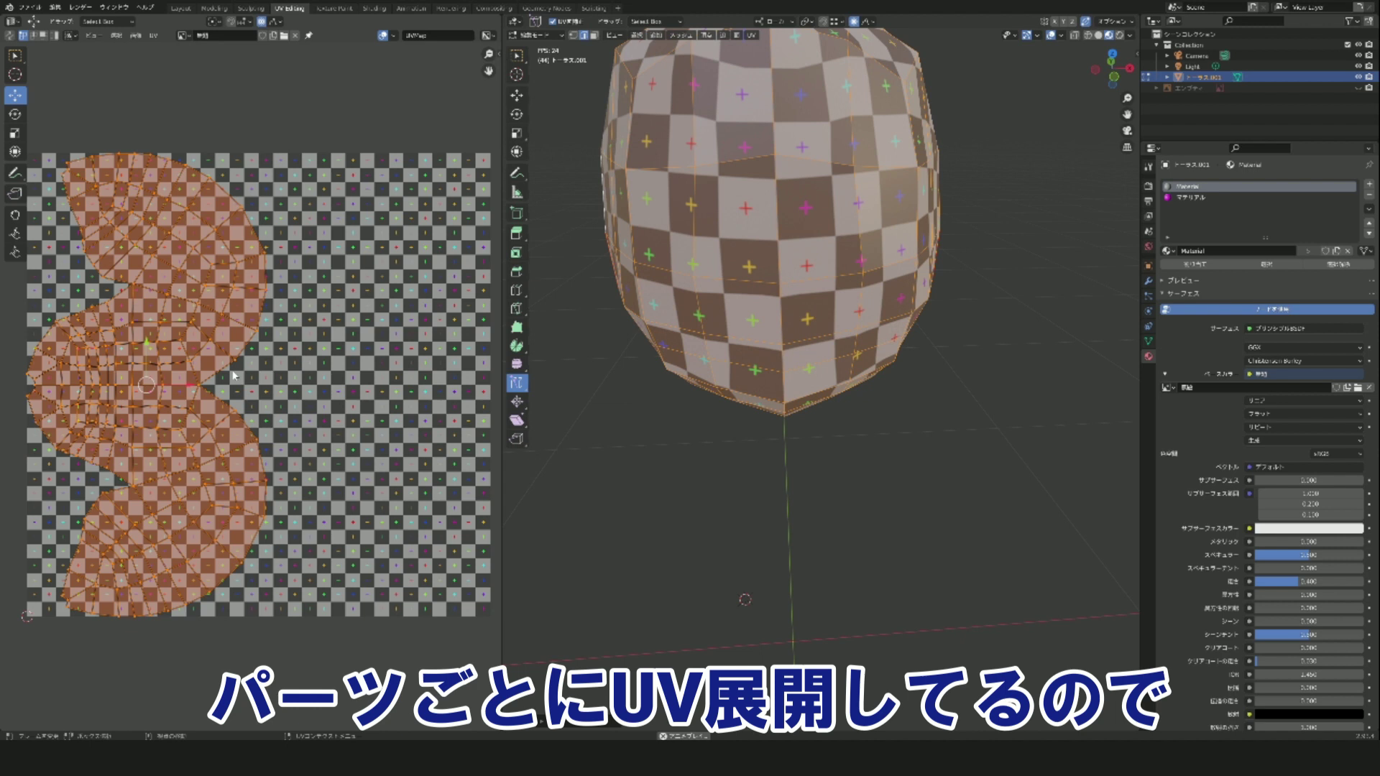
{"action": "scroll", "coordinate": [233, 374], "scroll_direction": "down", "scroll_amount": 2}
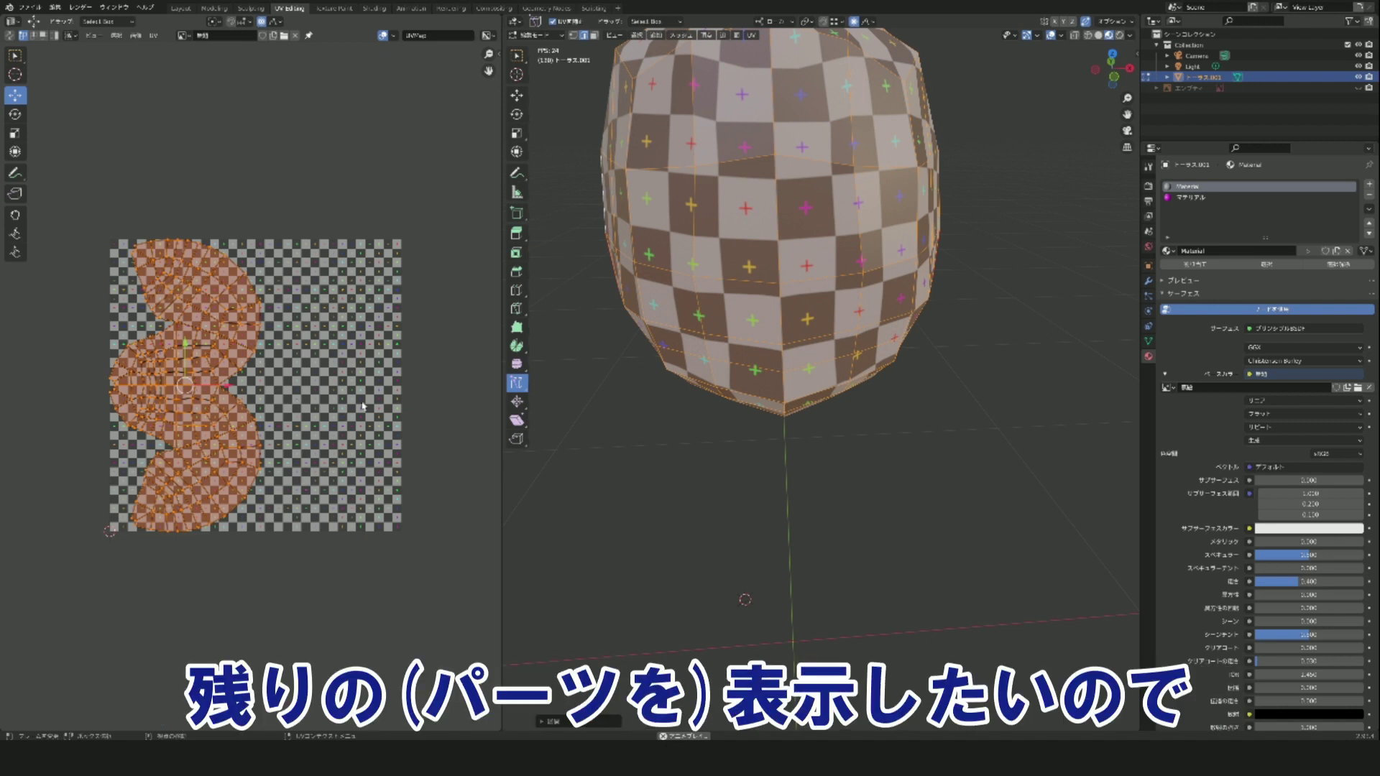
{"action": "scroll", "coordinate": [434, 395], "scroll_direction": "up", "scroll_amount": 1}
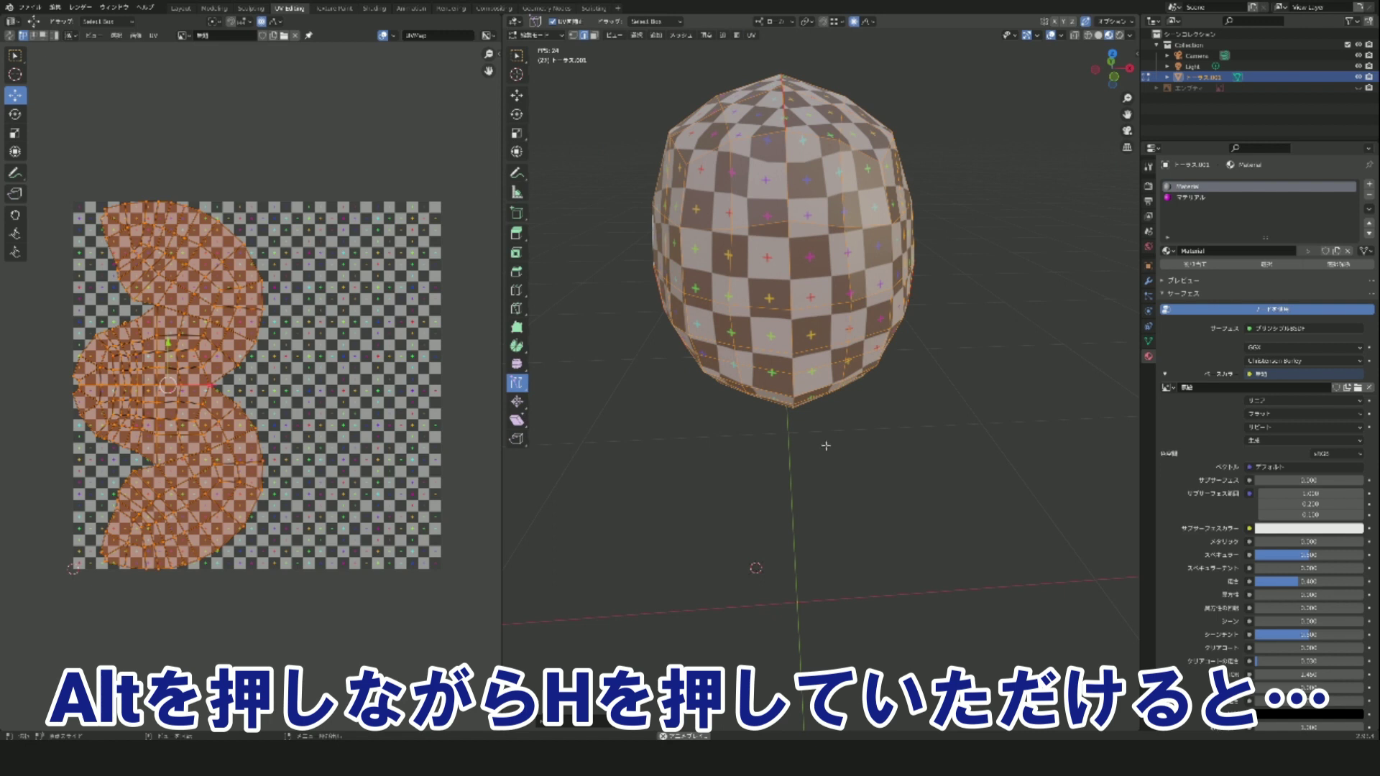